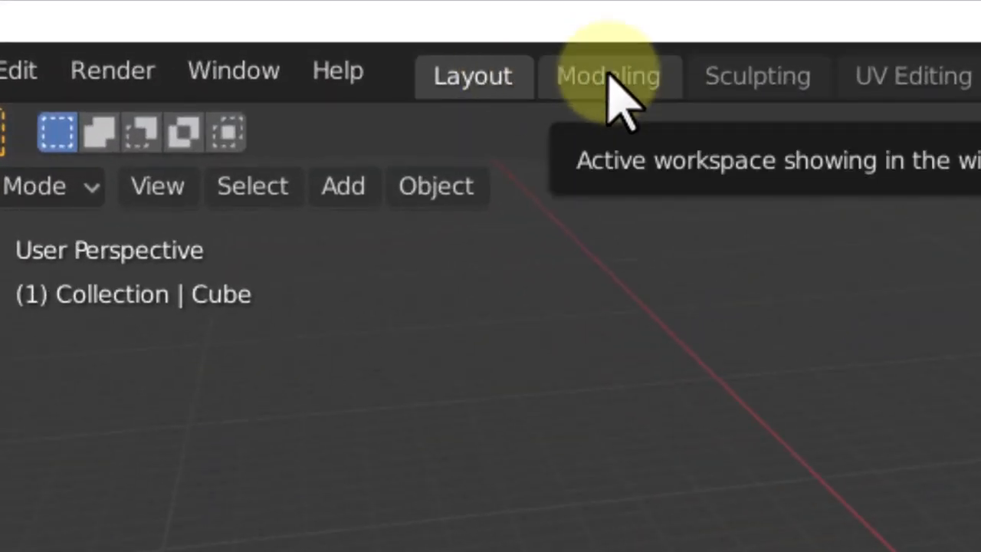
Step: Switch to the Modeling workspace
click(622, 76)
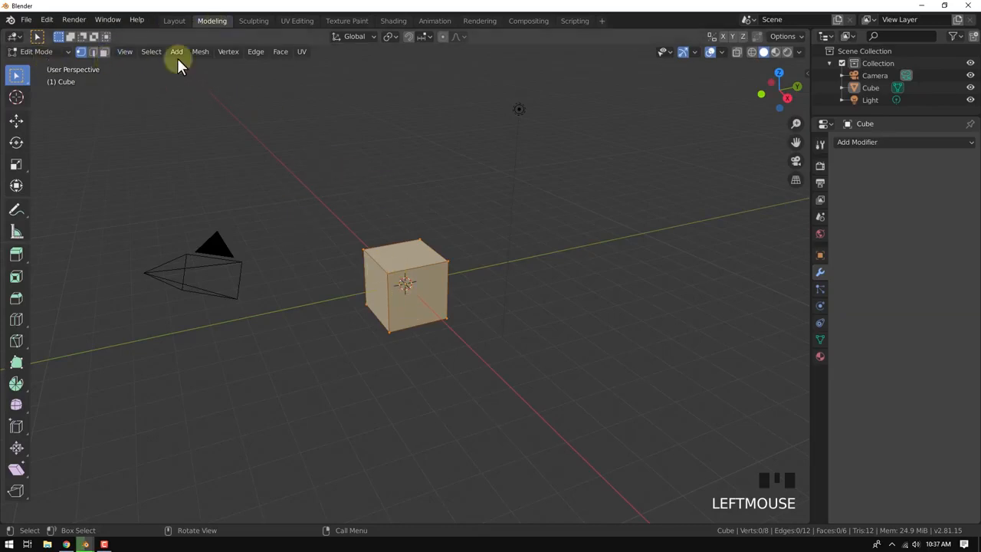
Step: Launch Blender 2.79, dismiss its splash screen and orbit around the default cube
click(6, 545)
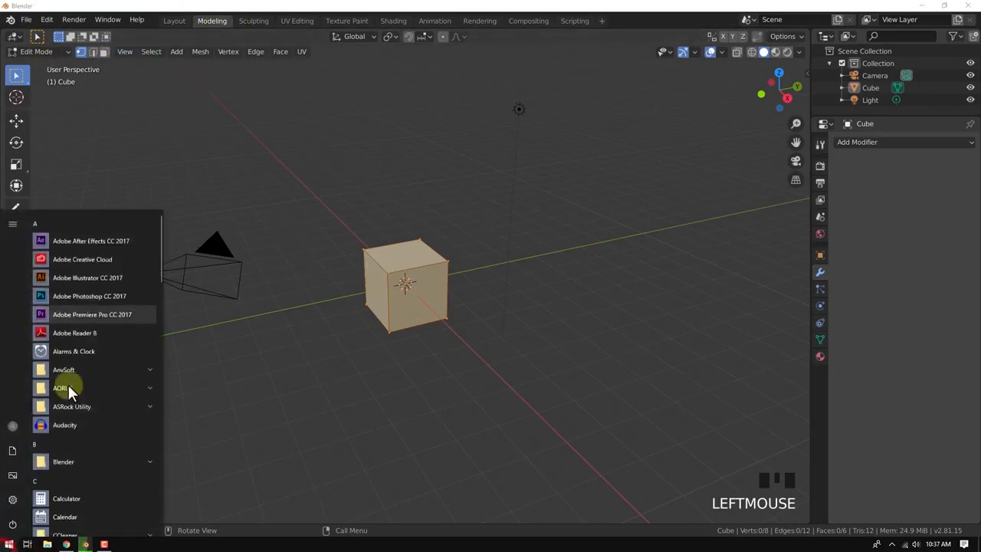
click(67, 460)
click(84, 477)
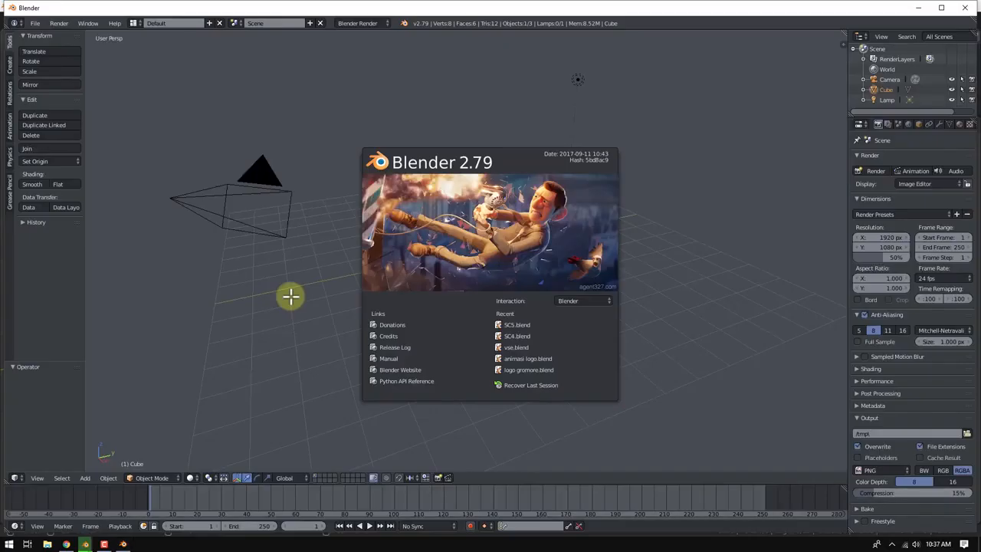
click(675, 151)
middle_drag(393, 231, 411, 173)
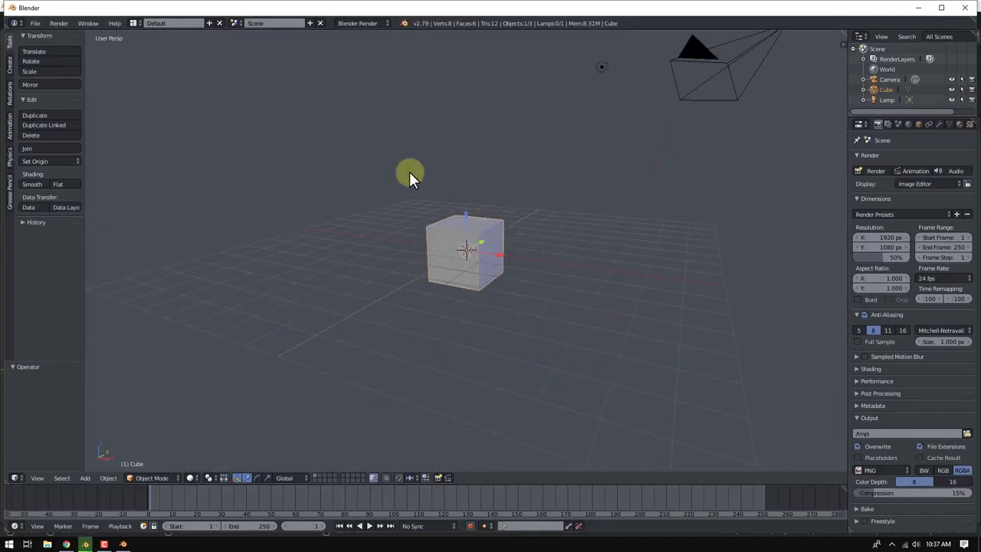
Step: Put the default cube into Edit Mode in Blender 2.79 and close that program
click(151, 478)
click(153, 478)
click(153, 455)
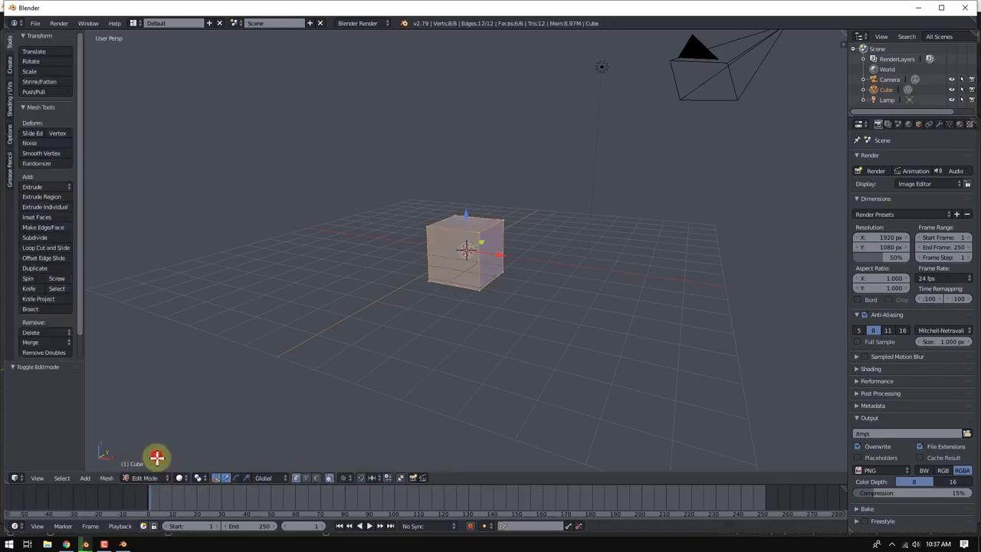
click(966, 9)
click(497, 314)
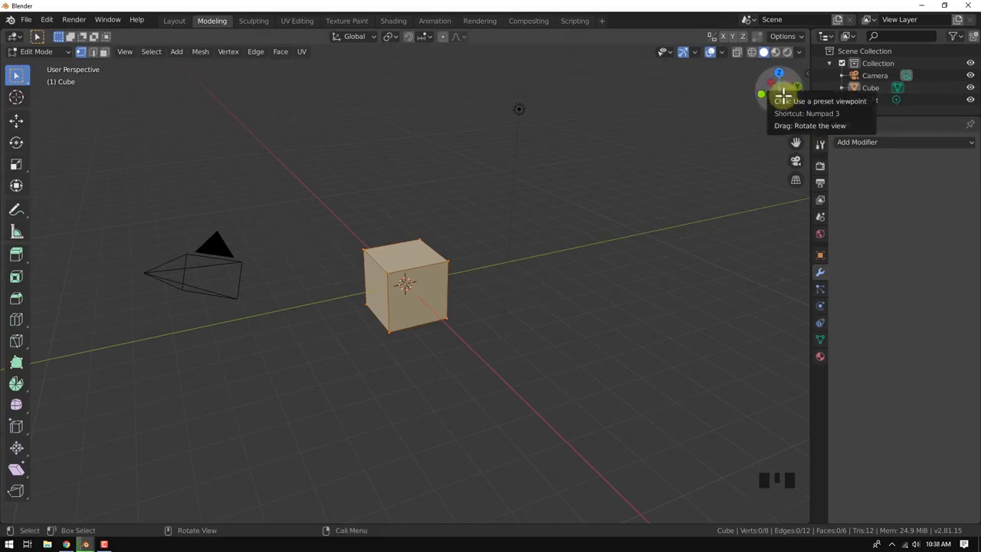
Step: Switch to the Layout workspace and show the available selection tool variants
middle_drag(386, 204, 489, 226)
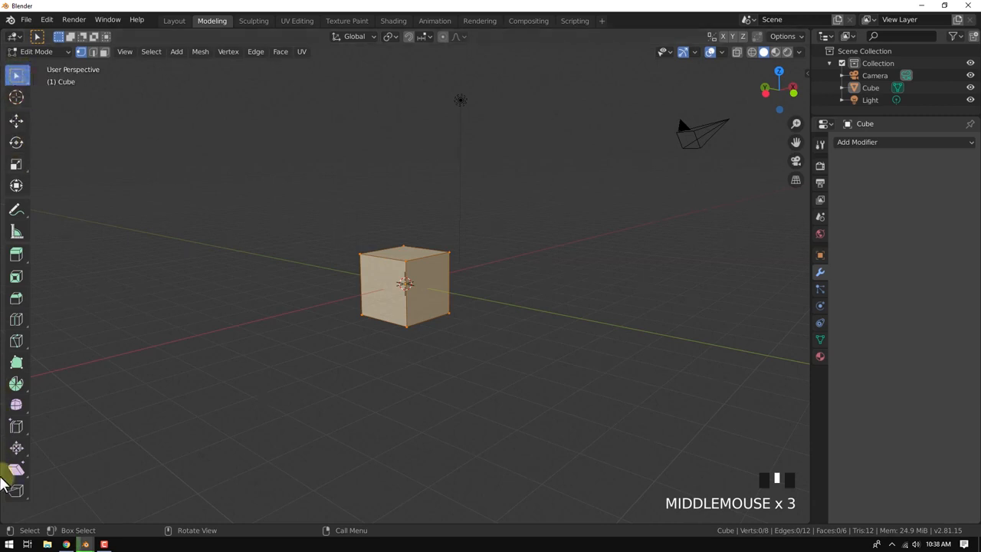
click(16, 74)
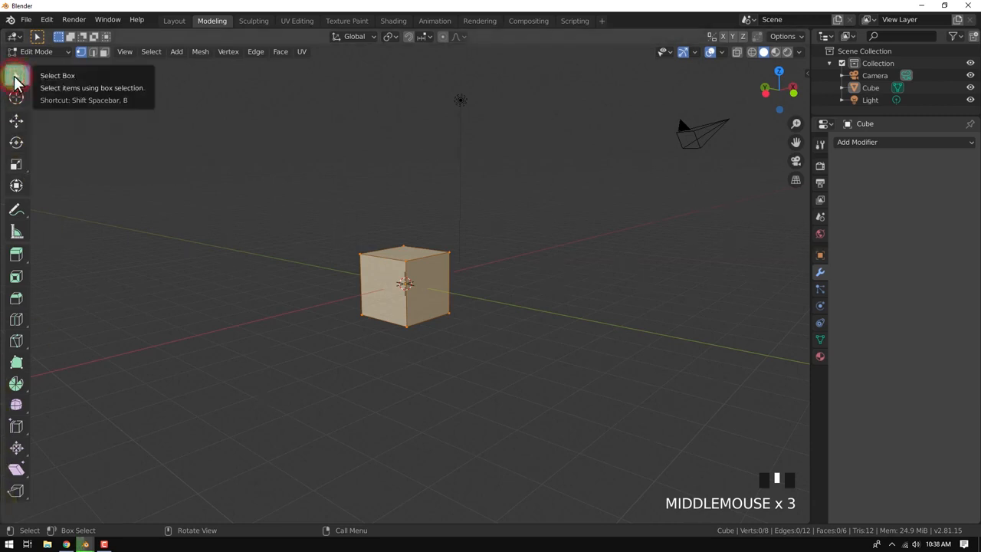
click(170, 21)
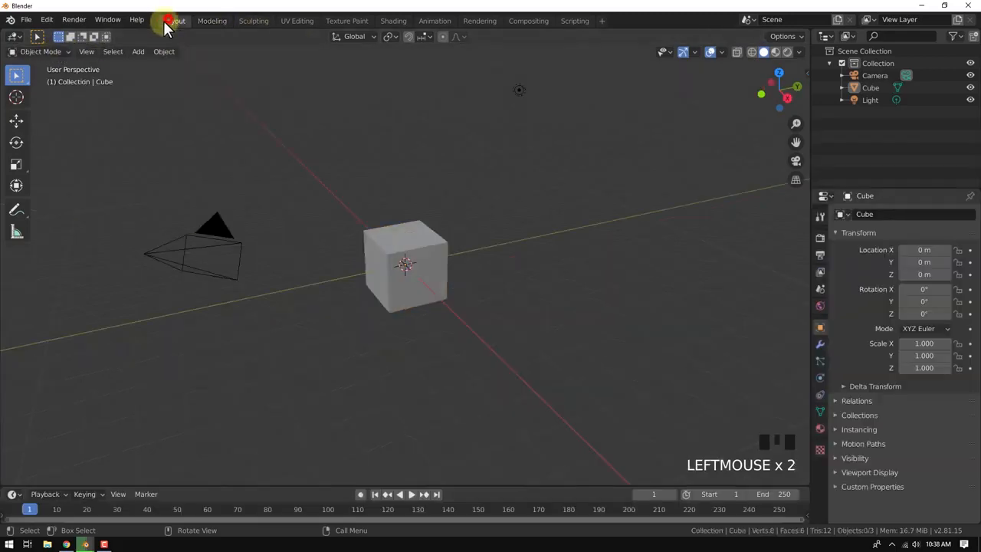
click(16, 74)
click(16, 74)
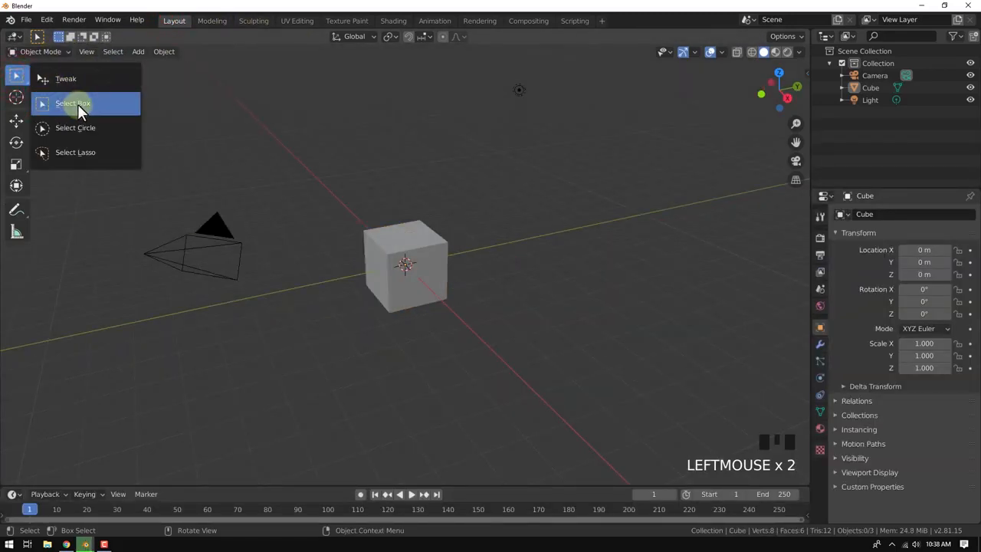
Step: Return to the Modeling workspace and activate the Select Lasso tool
click(205, 22)
click(16, 75)
click(123, 152)
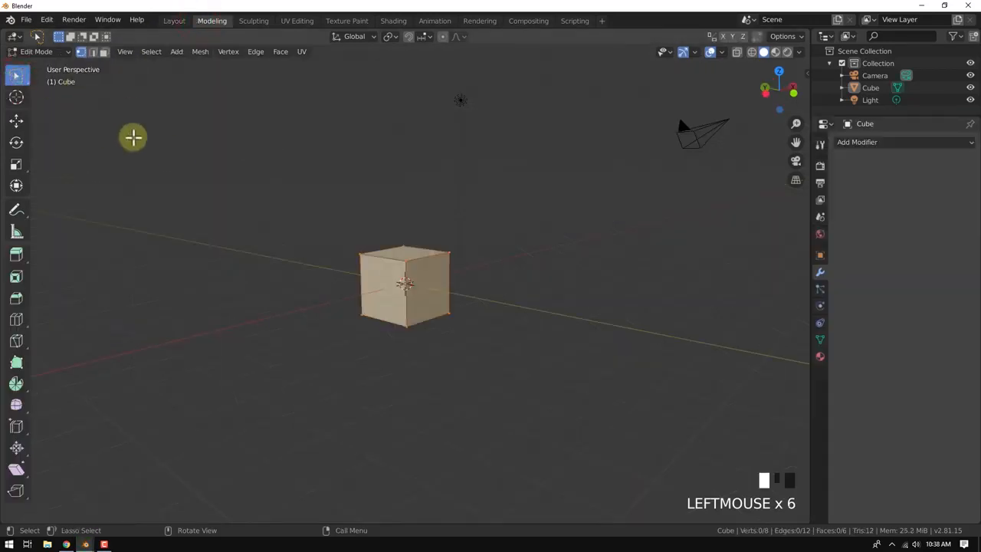
Step: Compare the Layout workspace's tools, return to Modeling and place the 3D cursor in empty space beside the cube with the Cursor tool
click(17, 97)
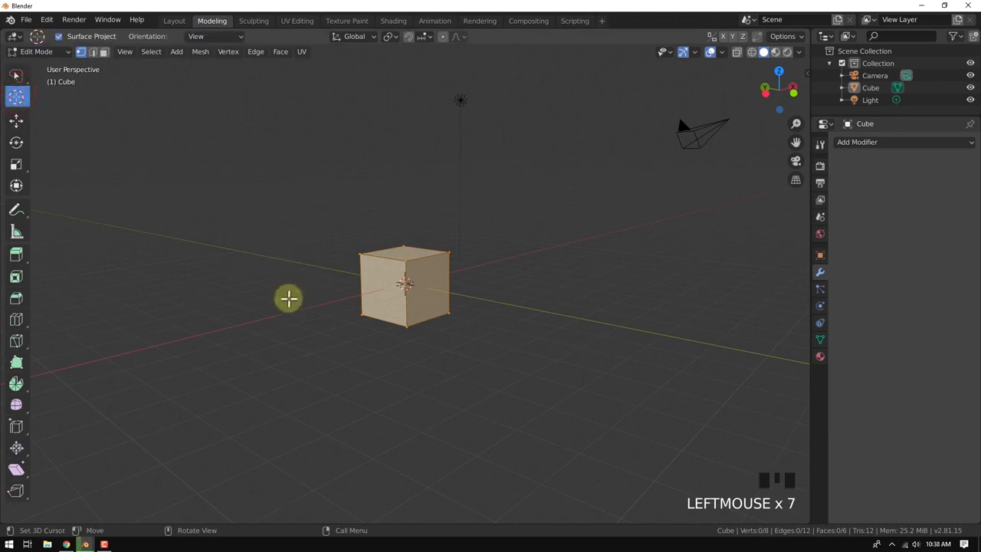
click(173, 20)
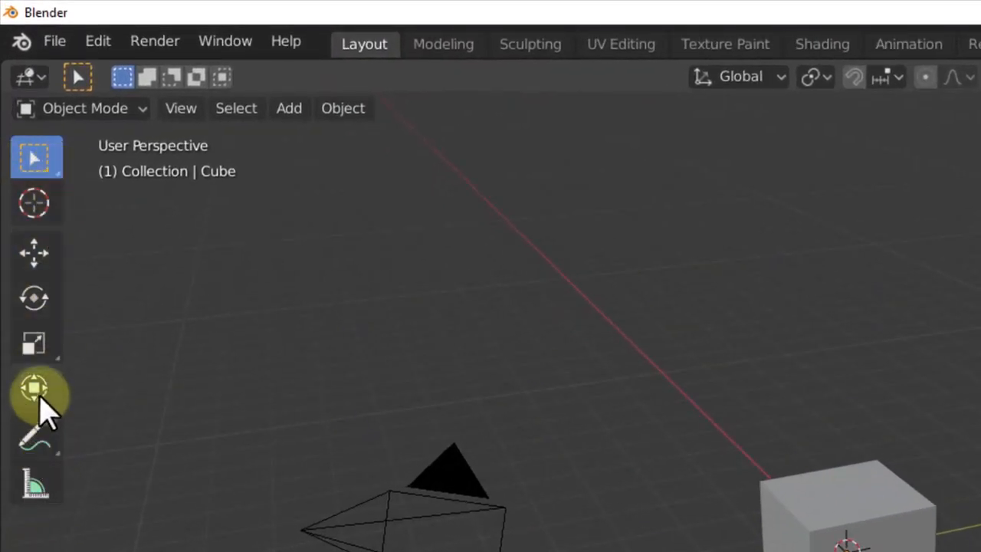
click(443, 43)
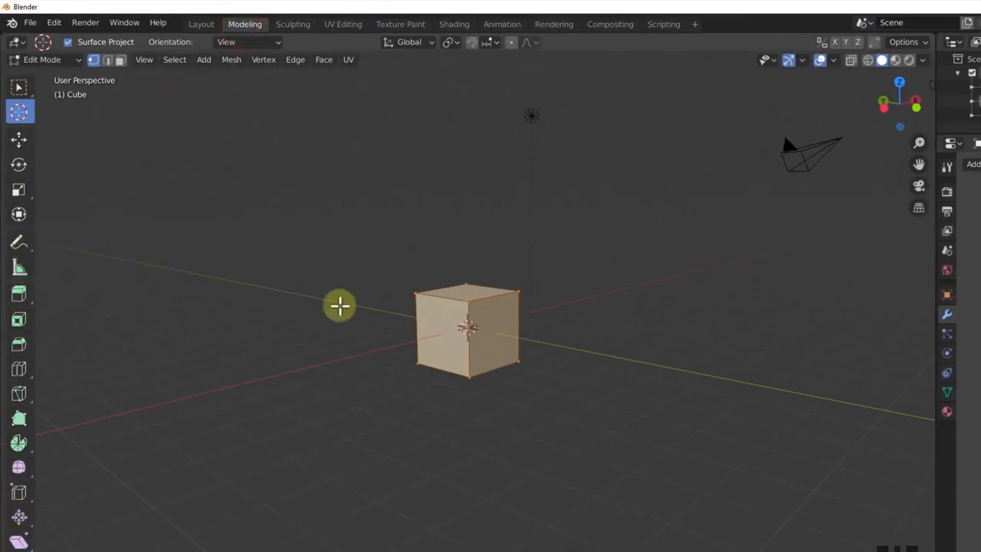
middle_drag(558, 311, 462, 312)
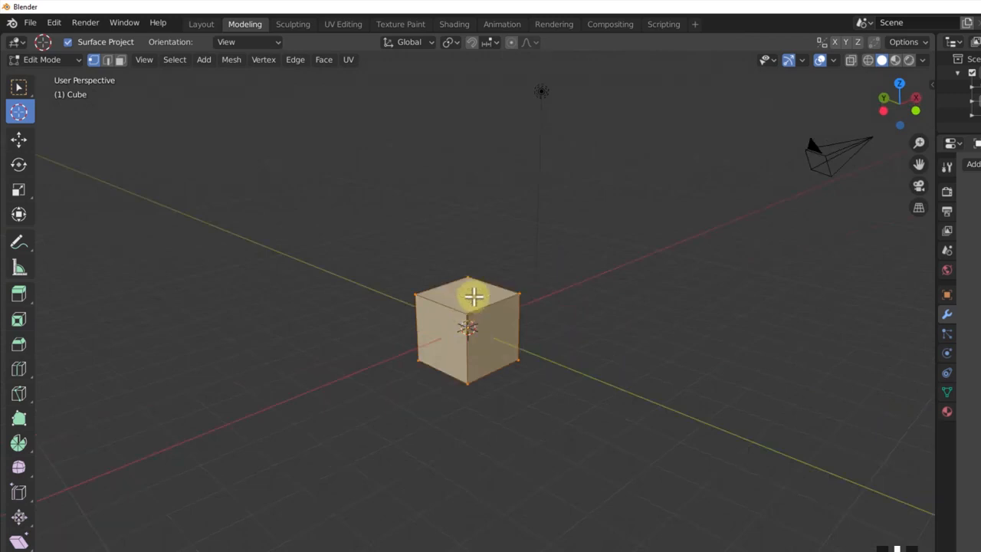
click(530, 246)
click(610, 301)
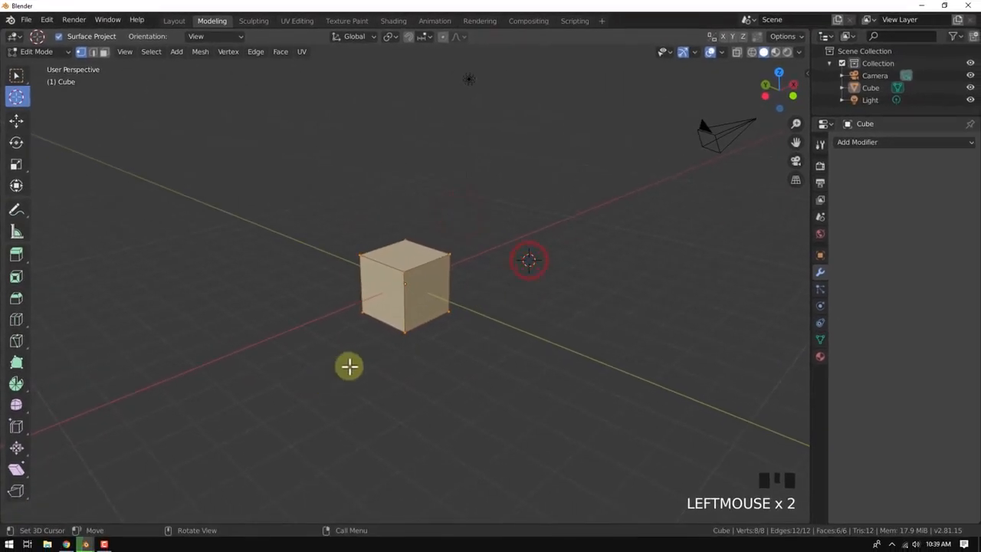
Step: Place the 3D cursor on one of the cube's upper corners and undo the placement
shift+middle_drag(434, 289, 352, 162)
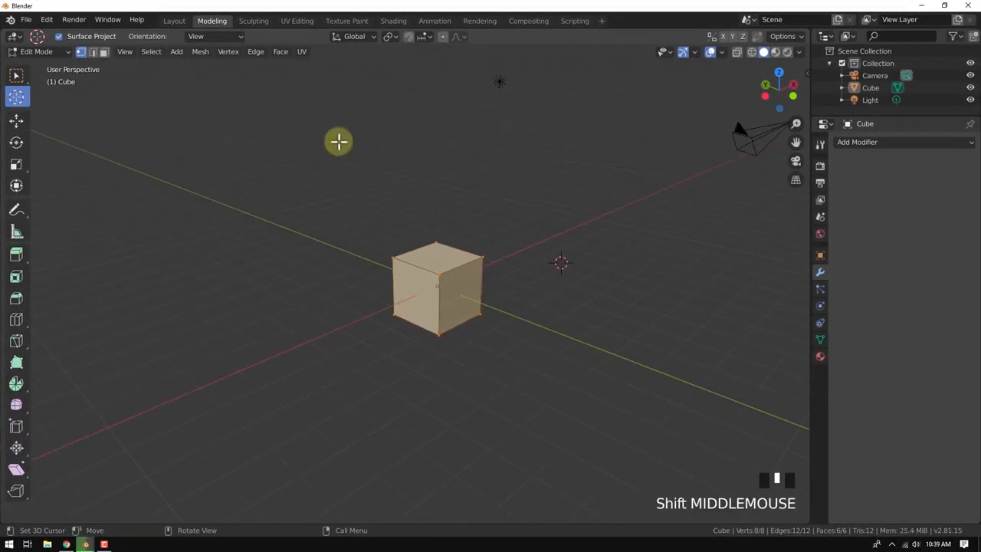
shift+middle_drag(456, 275, 442, 235)
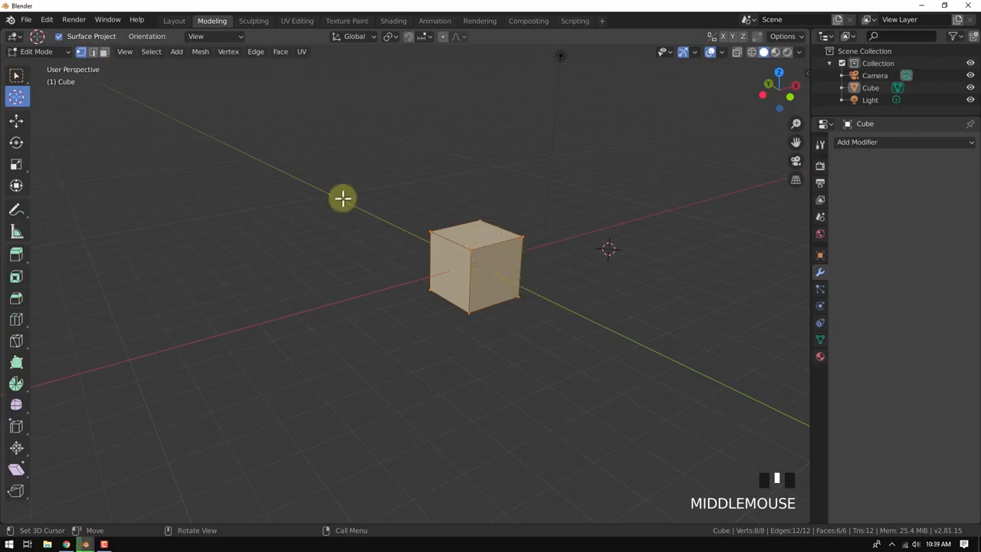
click(436, 233)
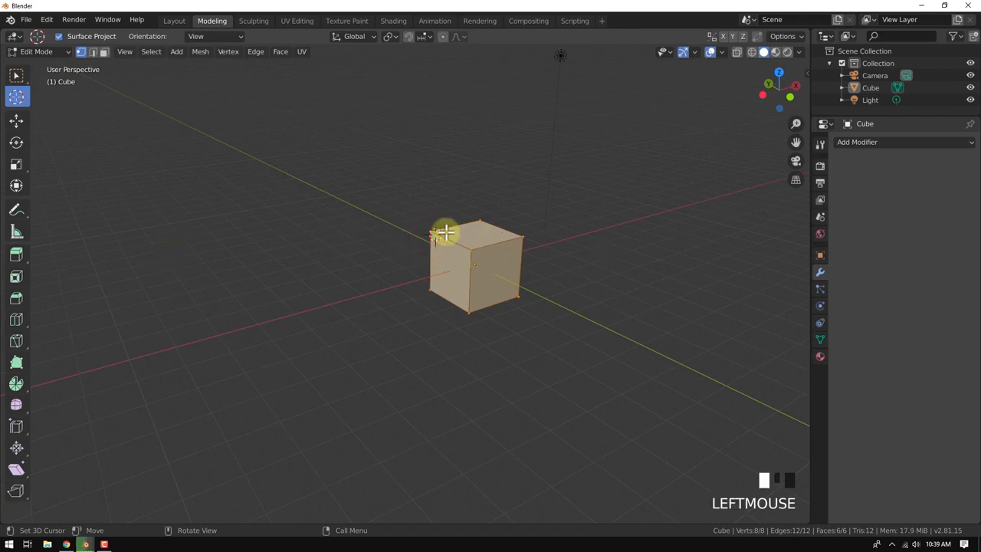
key(ctrl+z)
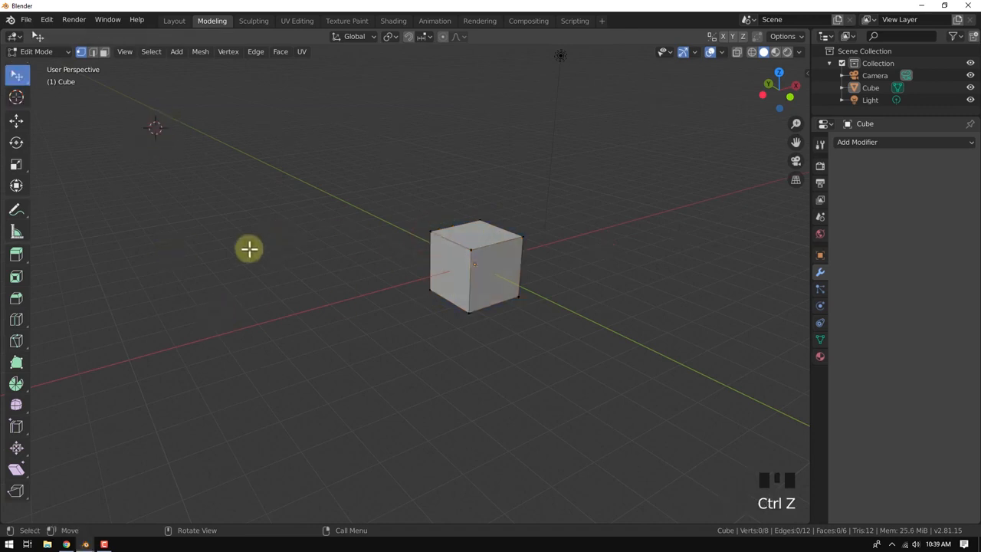
Step: Annotate three short dashes stacked beside the cube and handwrite "Vertex" next to the uppermost one
drag(170, 239, 205, 239)
drag(154, 293, 204, 311)
drag(141, 394, 197, 384)
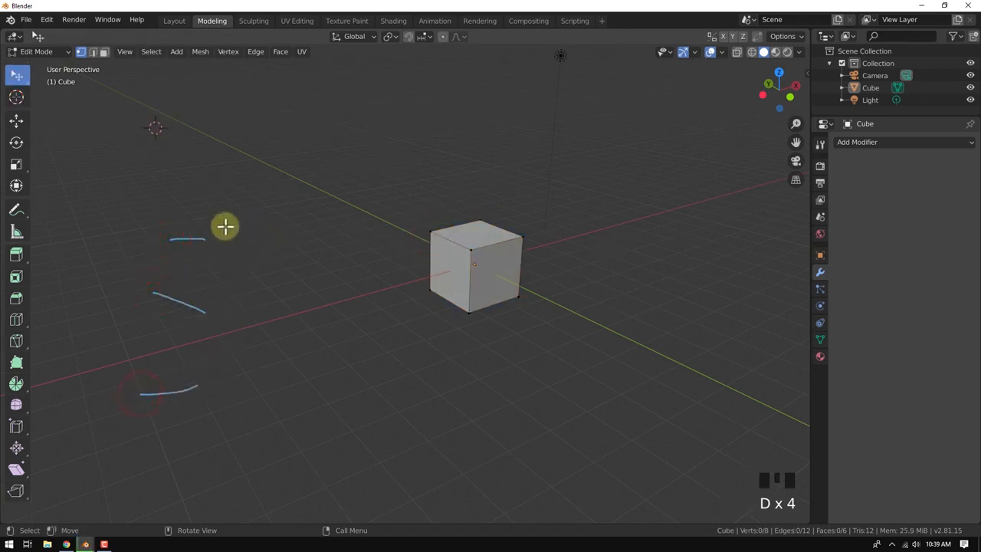
drag(223, 225, 318, 235)
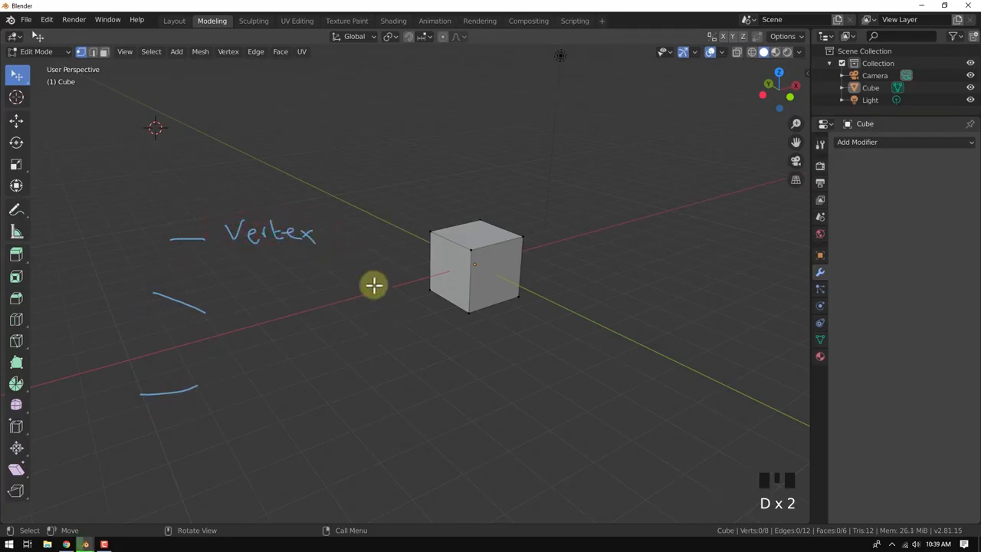
Step: Select several of the cube's corner vertices one at a time and clear the selection
click(472, 250)
click(430, 233)
click(524, 234)
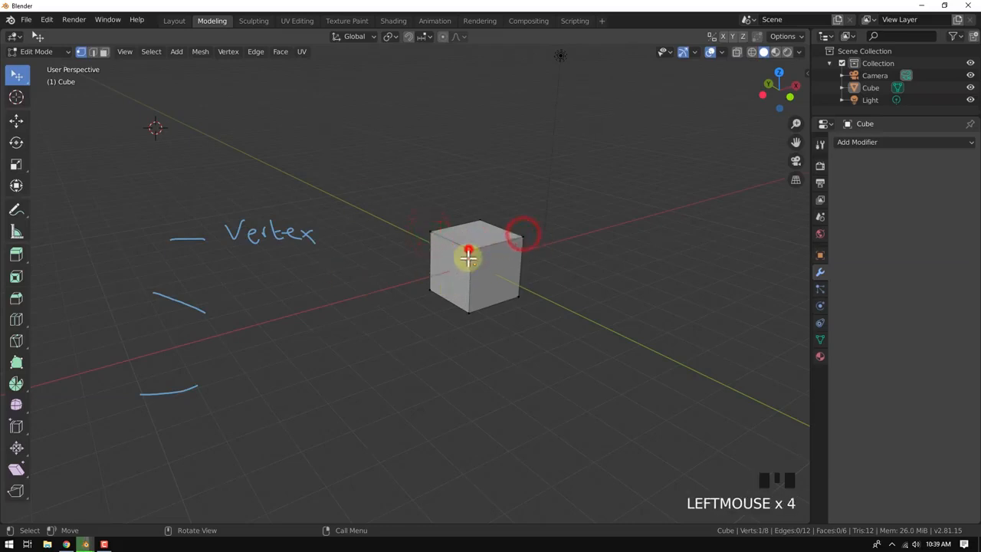
click(466, 311)
click(426, 294)
click(470, 307)
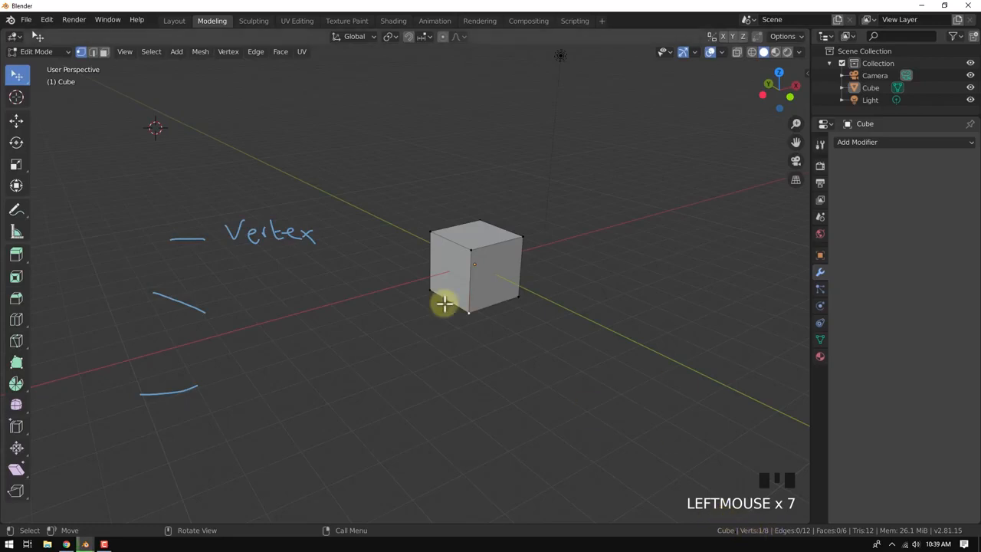
click(432, 230)
click(321, 228)
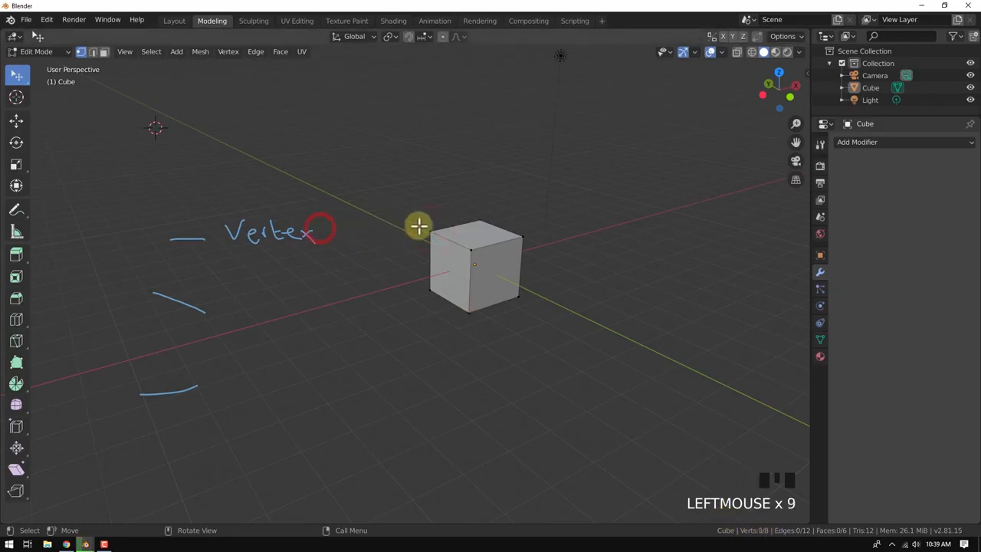
Step: Annotate a curved arrow from "Vertex" to the cube's upper corner and handwrite "Edge" beside the second dash
drag(319, 230, 426, 232)
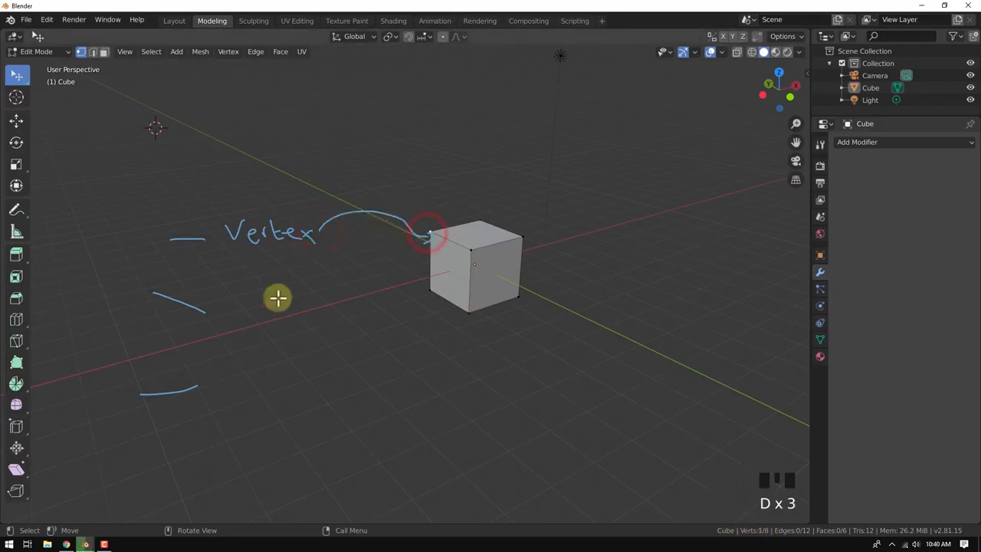
drag(221, 292, 232, 323)
mouse_move(216, 308)
mouse_down()
mouse_move(232, 296)
mouse_move(256, 322)
mouse_move(260, 346)
mouse_move(273, 322)
mouse_move(290, 325)
mouse_up()
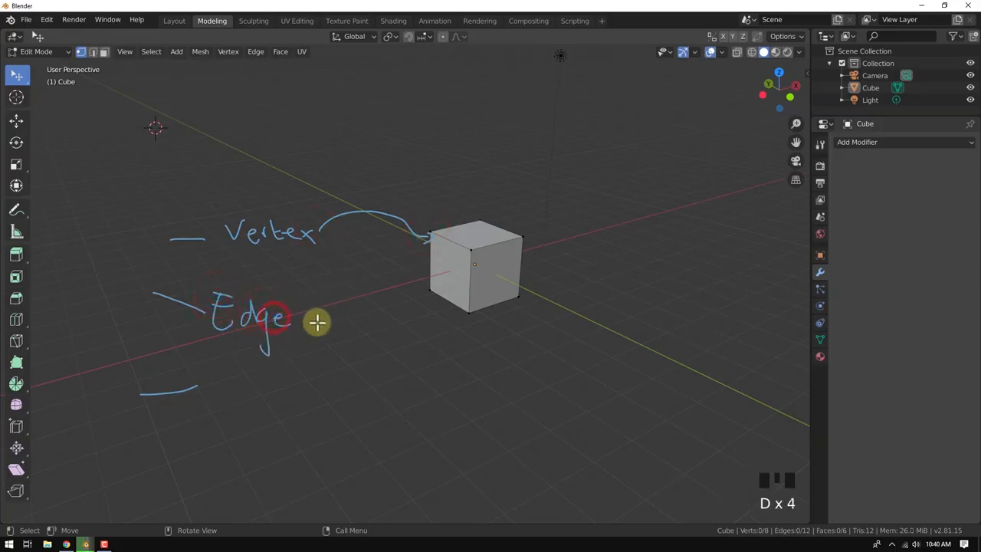
Step: Trace the cube's front vertical edge with an annotation and draw an arrow from it to the "Edge" label
click(473, 251)
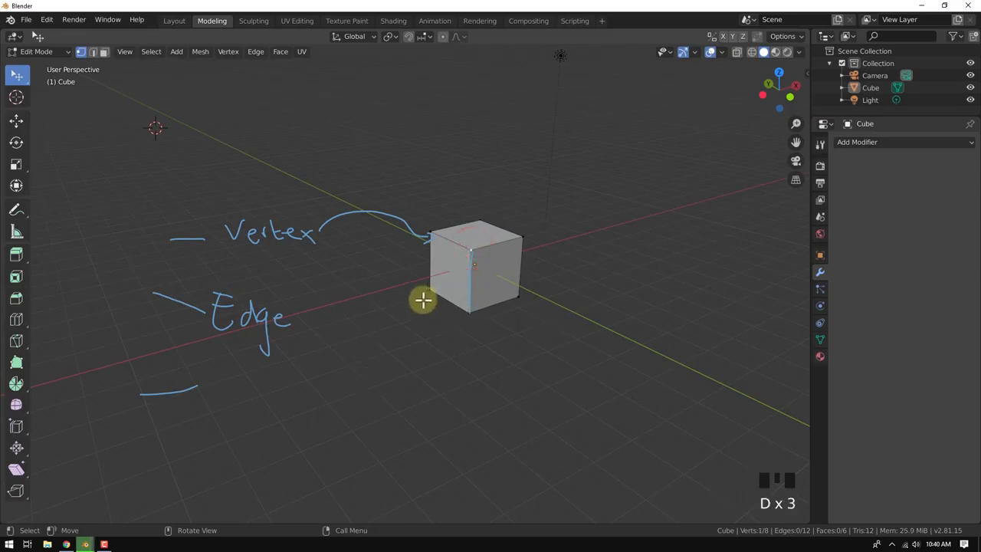
drag(459, 273, 322, 317)
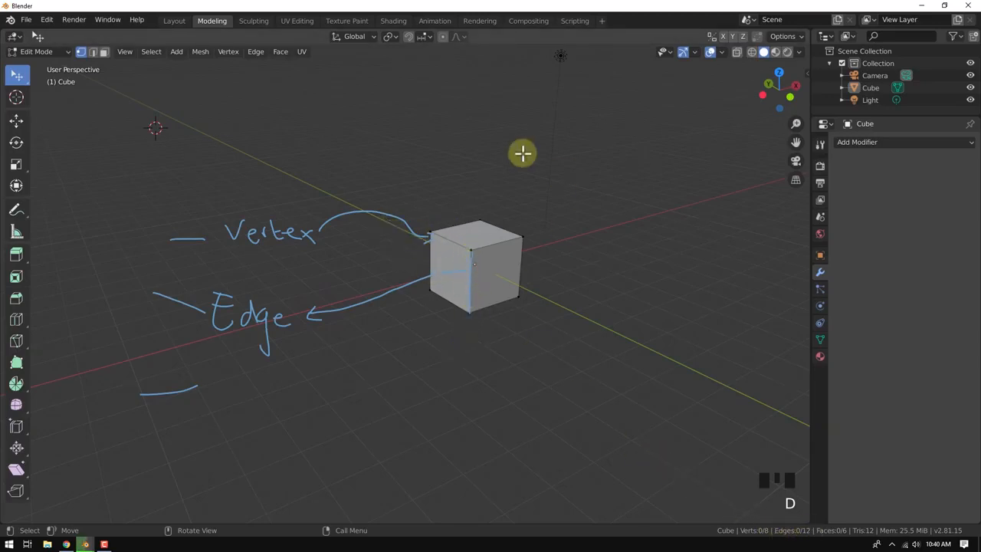
Step: Annotate two points above the cube and join them with a horizontal line to illustrate an edge
key(d)
key(d)
key(d)
click(505, 90)
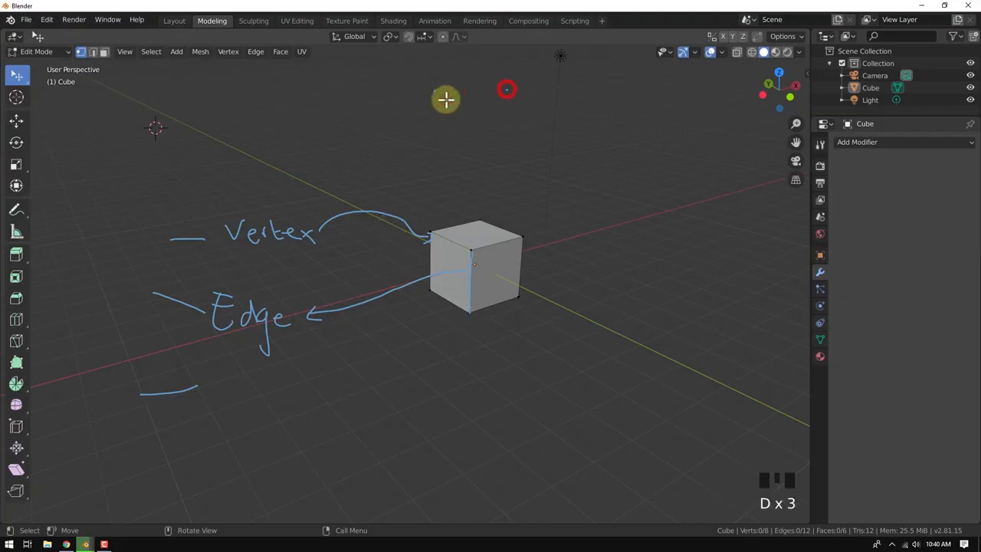
drag(435, 90, 508, 90)
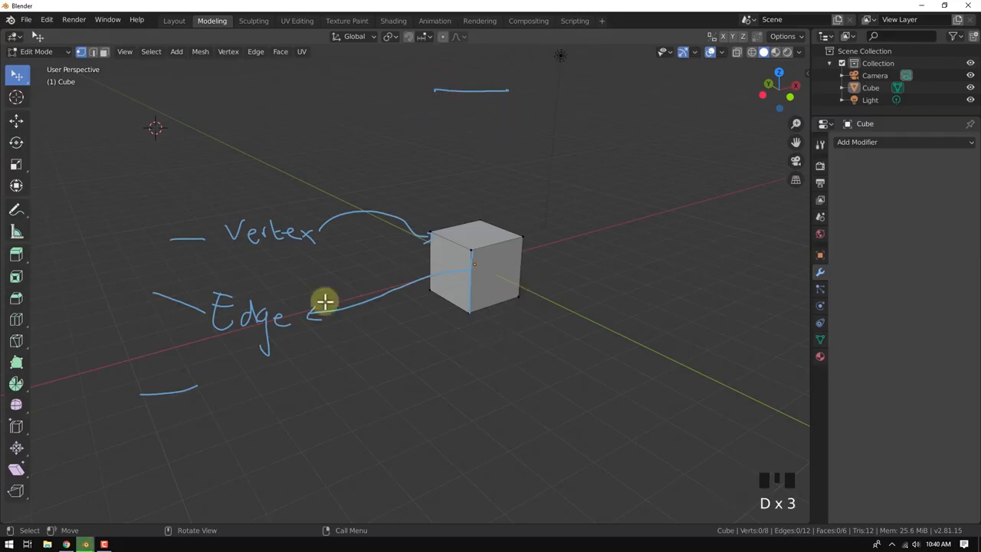
Step: Handwrite "Face" beside the lowest dash and link it with an arrow to the cube's front face
drag(201, 375, 298, 400)
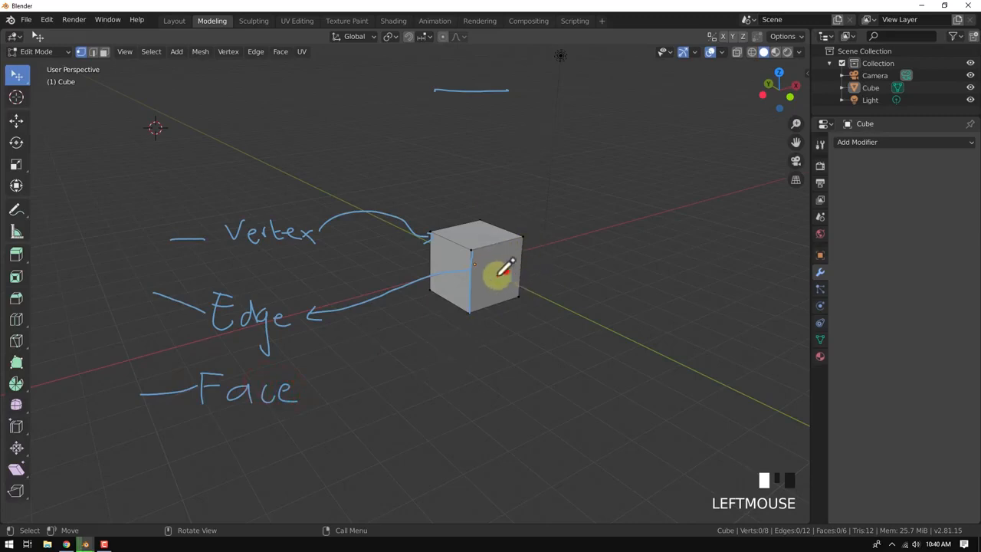
mouse_move(498, 274)
mouse_down()
mouse_move(488, 286)
mouse_move(505, 285)
mouse_move(495, 307)
mouse_move(304, 375)
mouse_move(314, 383)
mouse_up()
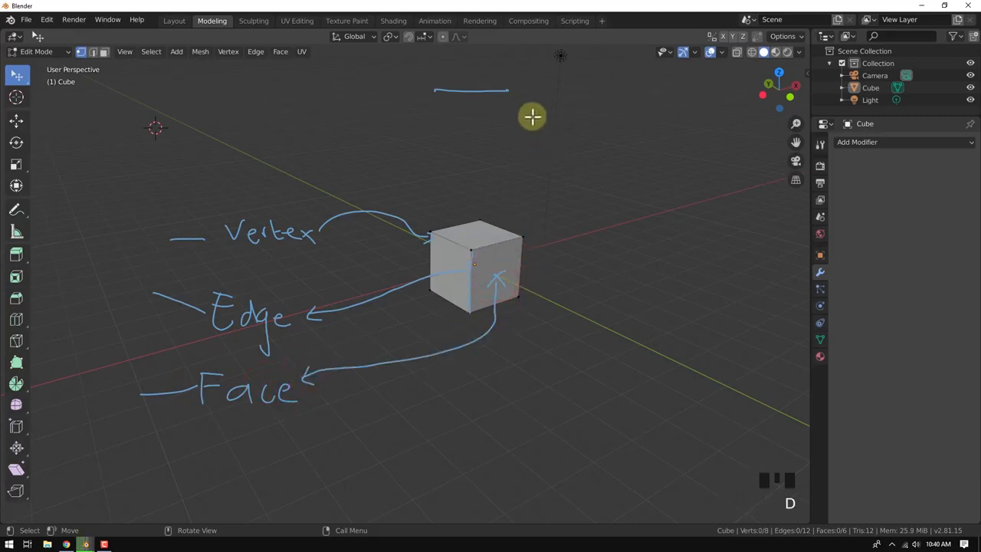
Step: Complete the annotated line above the cube into a four-sided outline and draw a cross over each of its four corners
mouse_move(506, 89)
mouse_down()
mouse_move(506, 144)
mouse_move(424, 151)
mouse_up()
click(433, 90)
drag(433, 97, 422, 157)
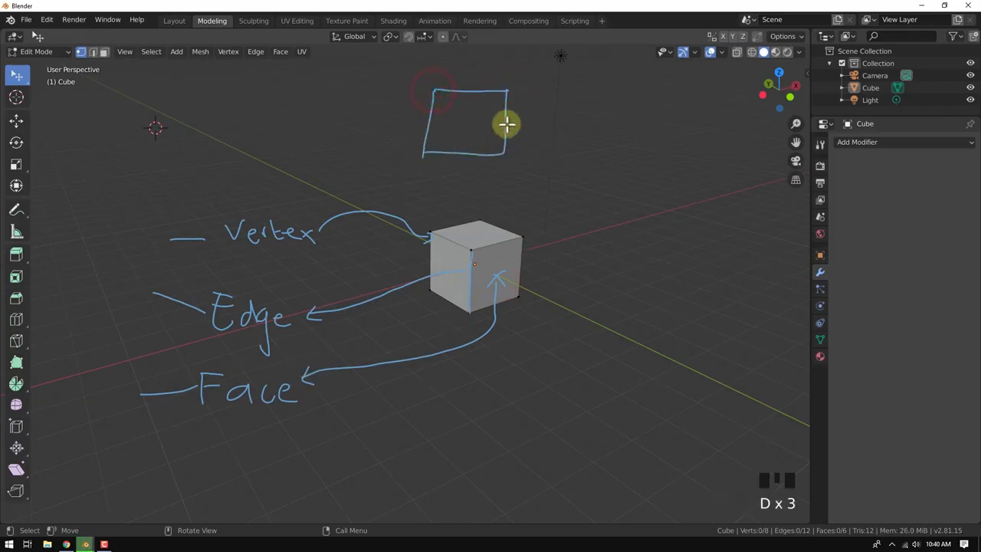
mouse_move(435, 83)
mouse_down()
mouse_move(425, 102)
mouse_move(449, 98)
mouse_up()
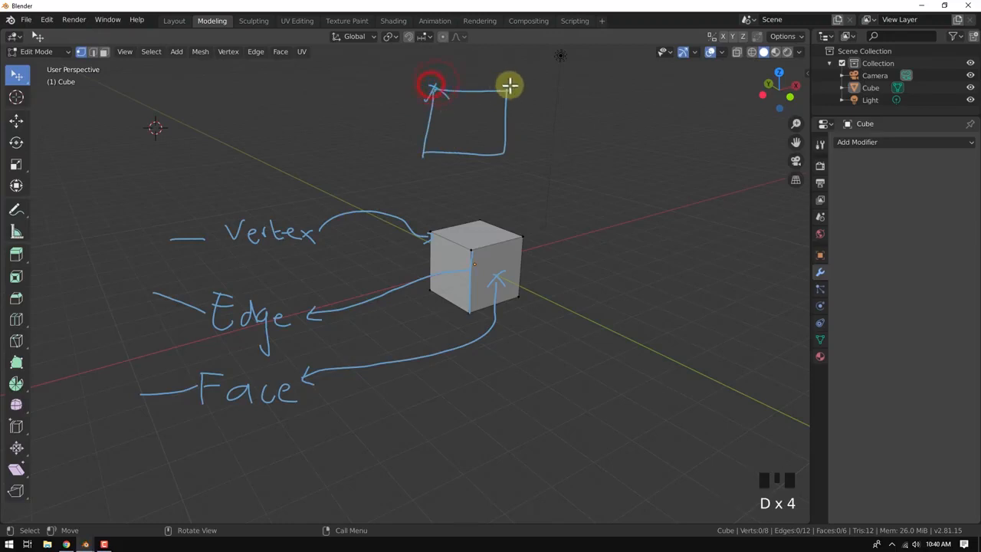
mouse_move(514, 87)
mouse_down()
mouse_move(502, 91)
mouse_move(517, 105)
mouse_up()
mouse_move(511, 145)
mouse_down()
mouse_move(496, 162)
mouse_move(510, 163)
mouse_up()
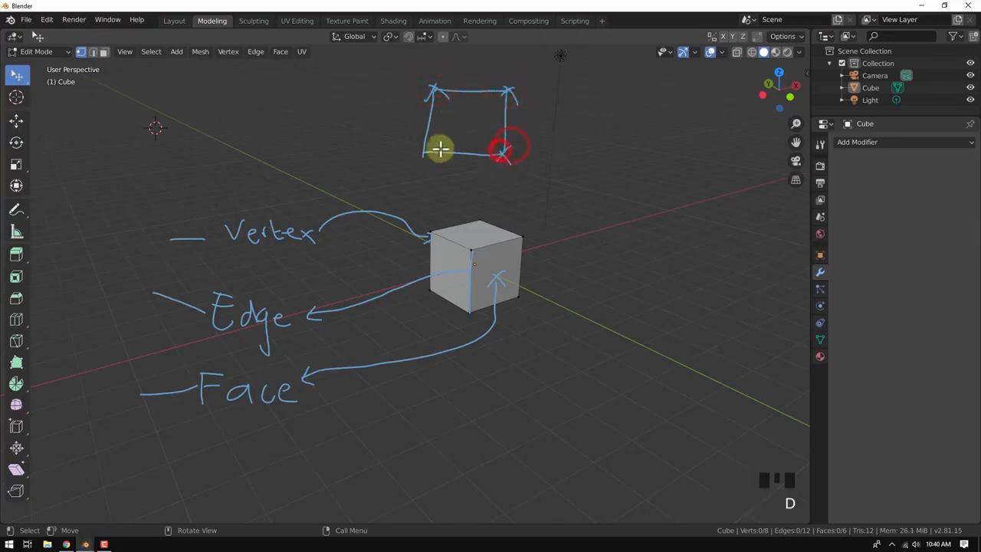
mouse_move(435, 146)
mouse_down()
mouse_move(418, 163)
mouse_move(431, 164)
mouse_up()
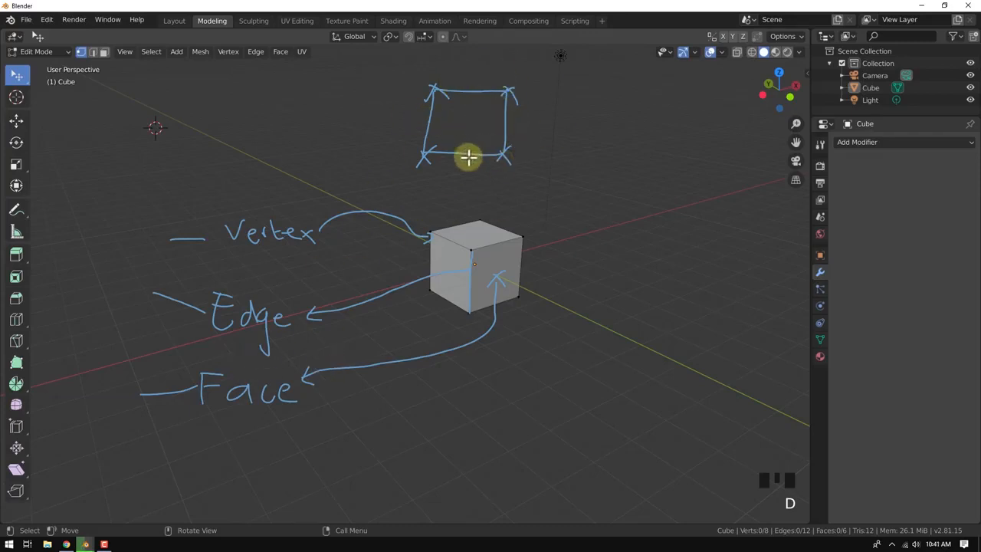
Step: Annotate the centre of the outlined square to indicate its face, and erase all annotations from the viewport
click(464, 120)
mouse_move(463, 117)
mouse_down()
mouse_move(483, 117)
mouse_move(481, 126)
mouse_up()
mouse_move(553, 165)
right_down()
mouse_move(400, 285)
mouse_move(624, 240)
right_up()
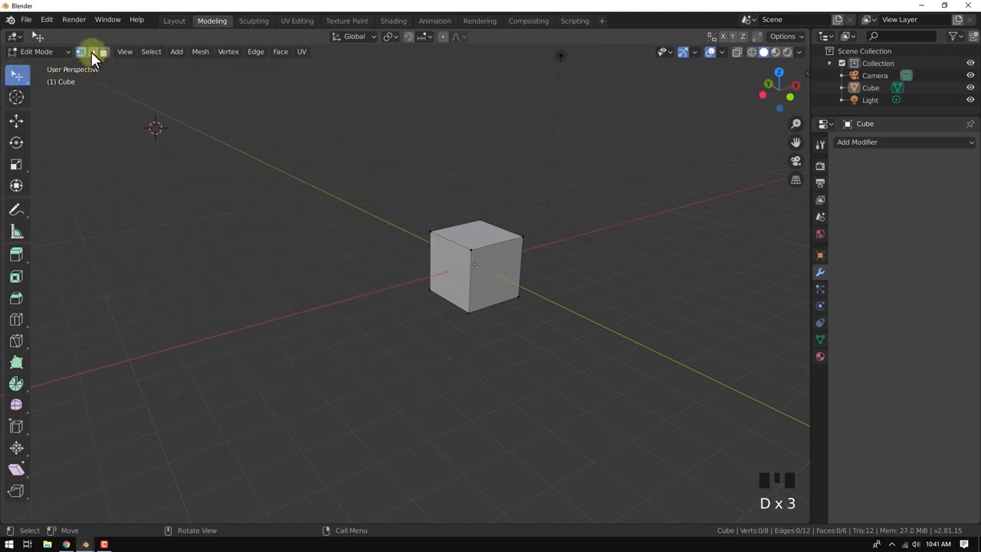
Step: Select individual corner vertices of the cube one after another in vertex select mode, including from another side
click(465, 249)
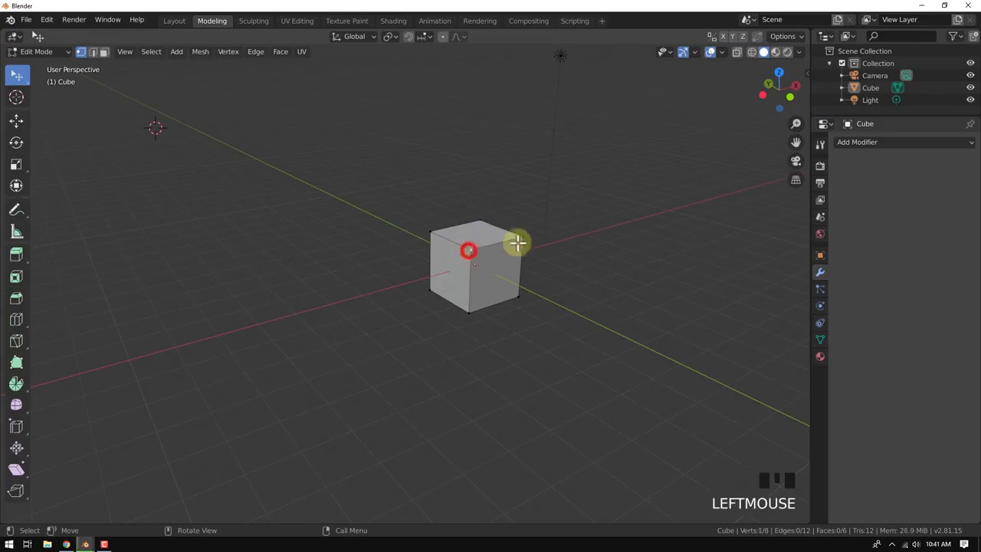
click(521, 233)
click(517, 296)
click(475, 310)
click(465, 236)
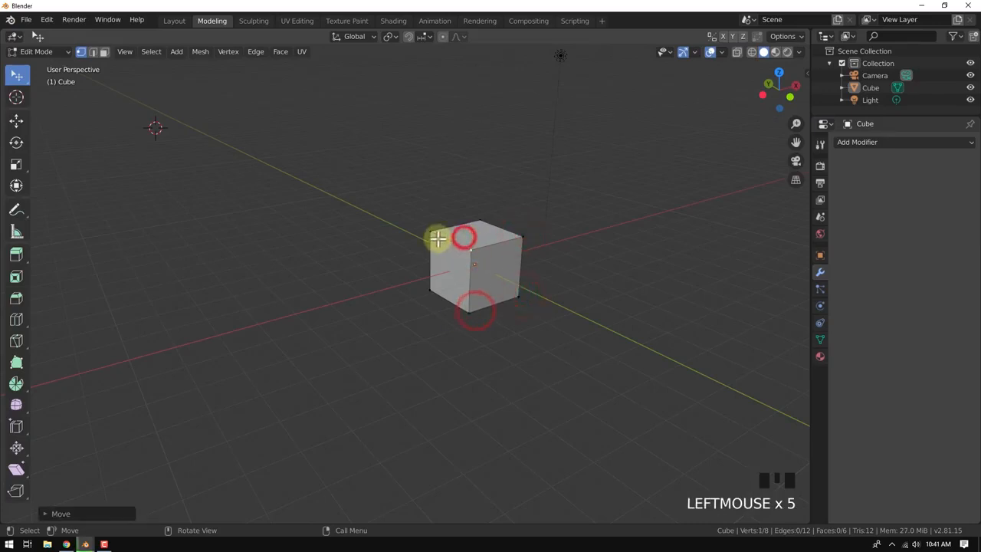
click(436, 235)
click(485, 218)
click(518, 232)
mouse_move(469, 251)
middle_down()
mouse_move(473, 274)
mouse_move(452, 261)
middle_up()
click(410, 226)
click(409, 282)
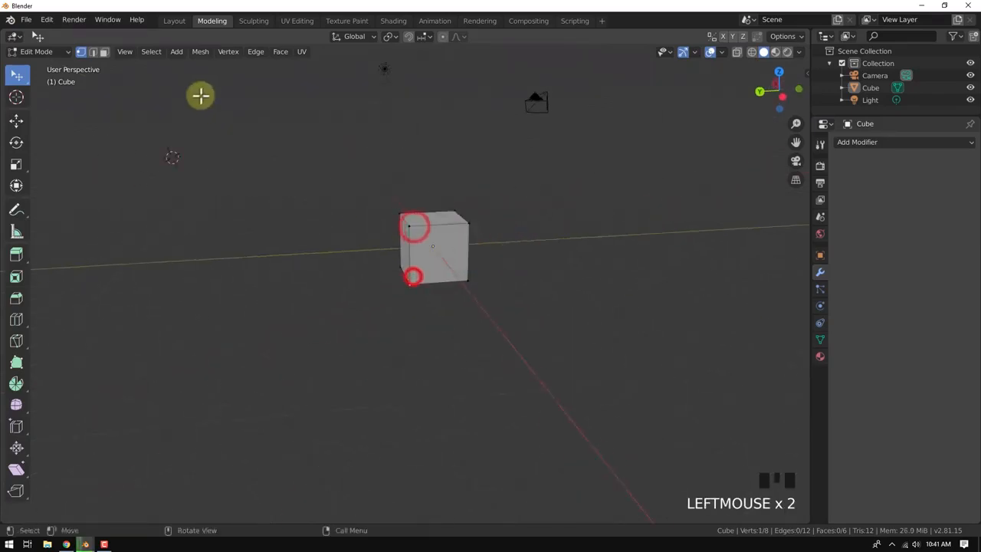
Step: Switch to edge select mode and select several vertical and horizontal edges of the cube one after another
click(93, 52)
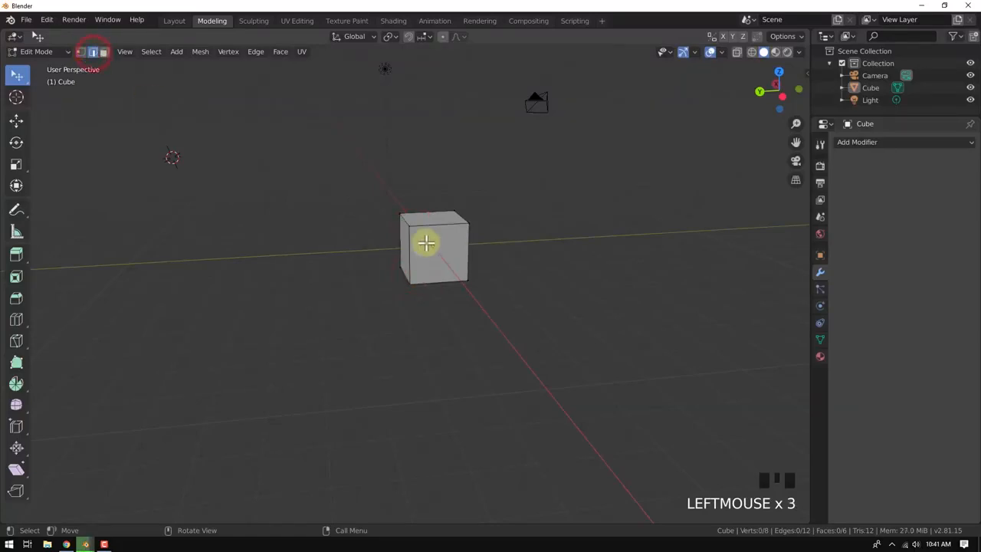
middle_drag(425, 243, 400, 225)
scroll(400, 225, up, 3)
click(400, 226)
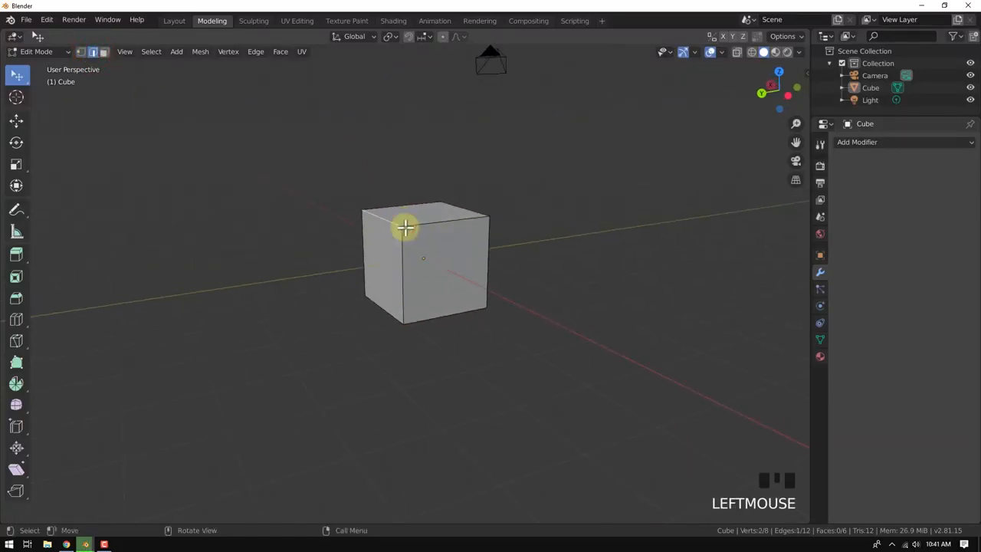
click(400, 236)
click(412, 220)
click(401, 260)
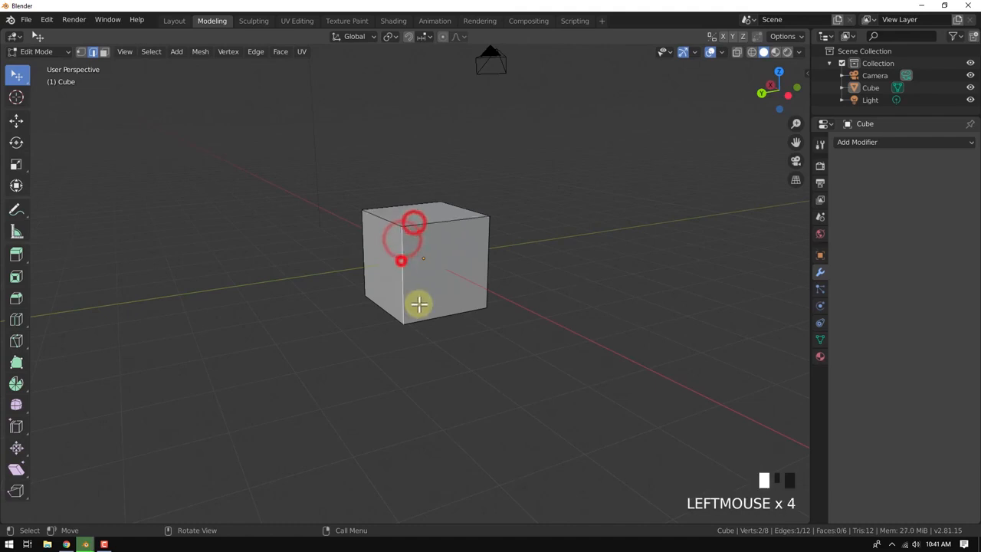
click(434, 311)
click(485, 261)
click(390, 260)
click(418, 220)
click(402, 247)
click(447, 307)
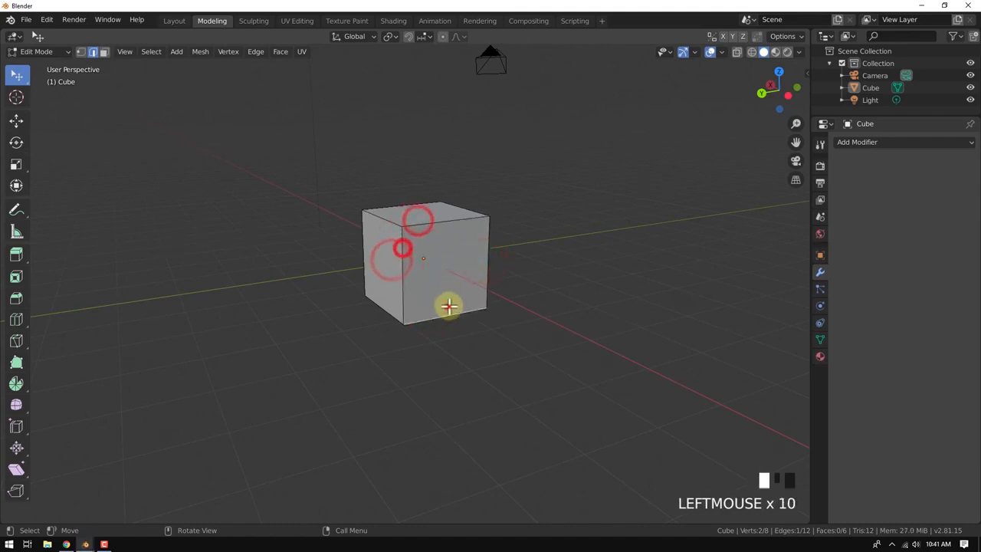
middle_drag(536, 244, 439, 255)
Step: Switch to face select mode and select the cube's side, top and bottom faces one after another
click(107, 52)
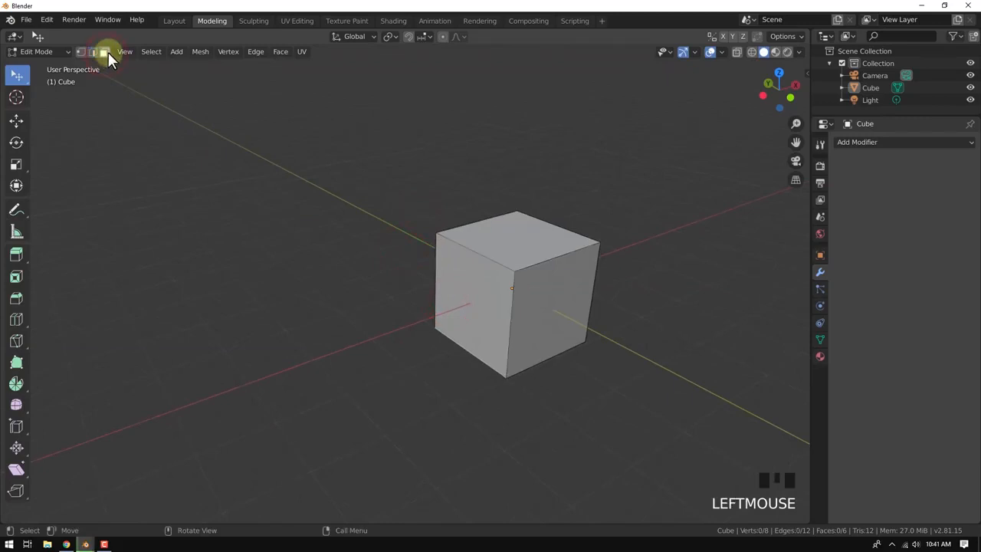
click(480, 292)
click(562, 283)
click(529, 232)
middle_drag(587, 309, 385, 315)
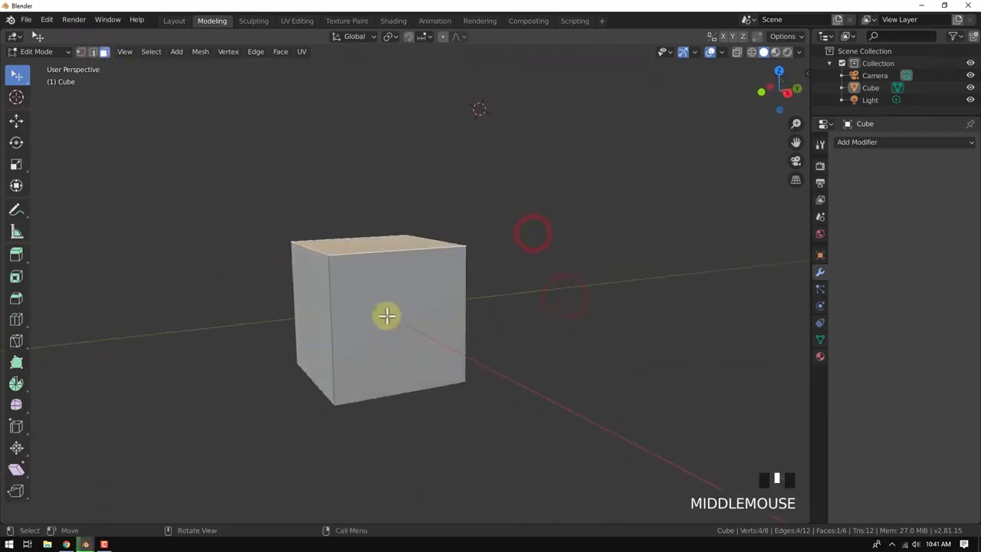
click(383, 309)
click(311, 326)
middle_drag(311, 326, 406, 271)
click(409, 208)
middle_drag(433, 164, 408, 314)
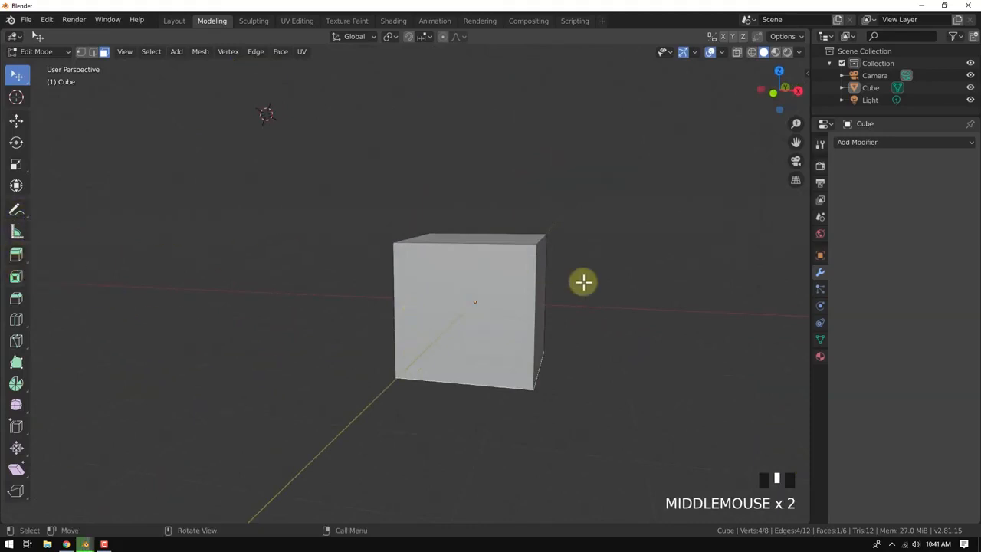
Step: Clear the current face selection on the cube
middle_drag(582, 281, 530, 284)
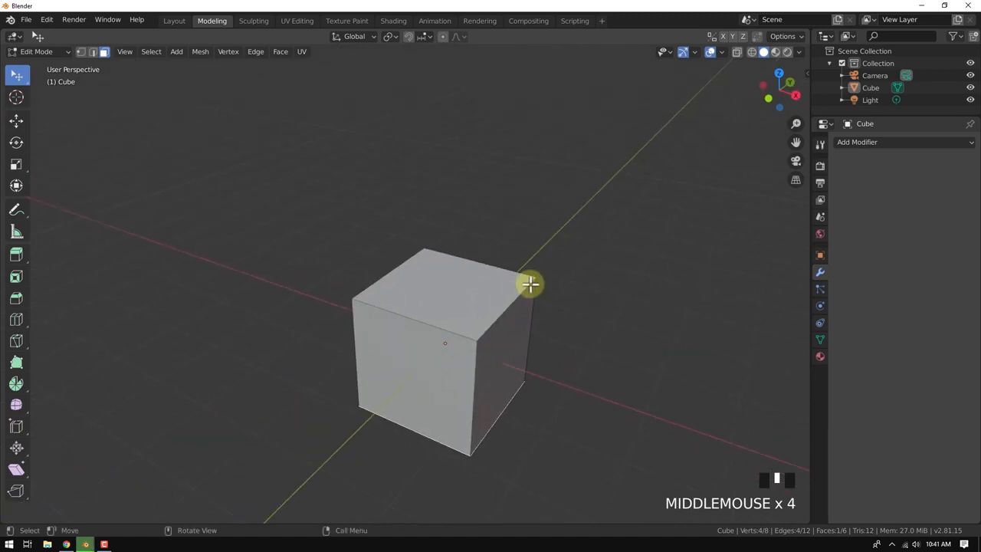
middle_drag(515, 286, 422, 259)
scroll(422, 258, down, 1)
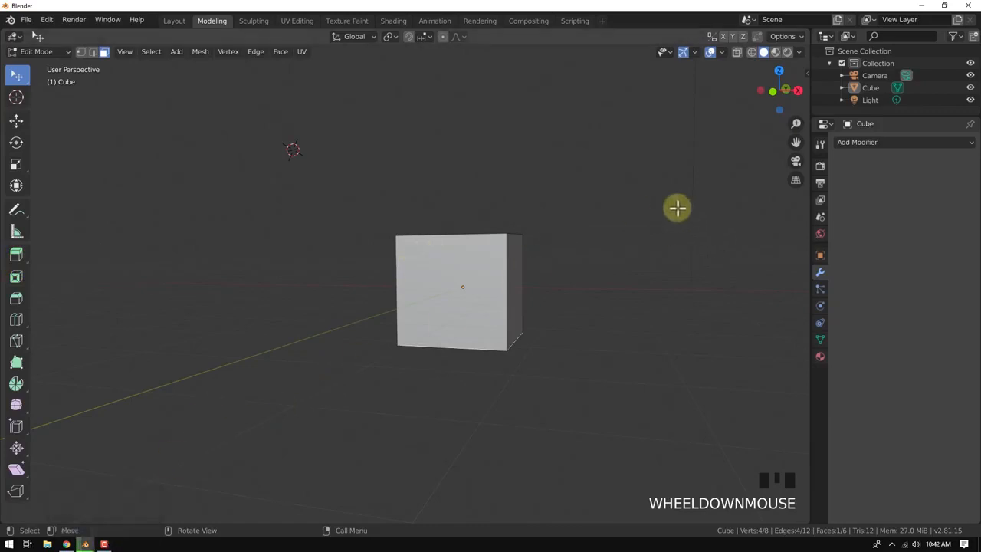
middle_drag(194, 330, 118, 334)
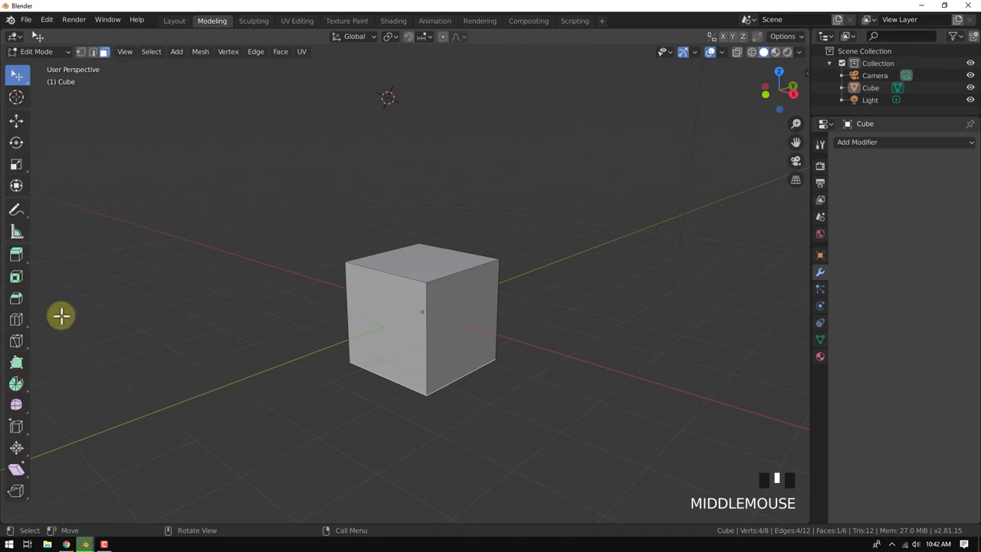
click(160, 293)
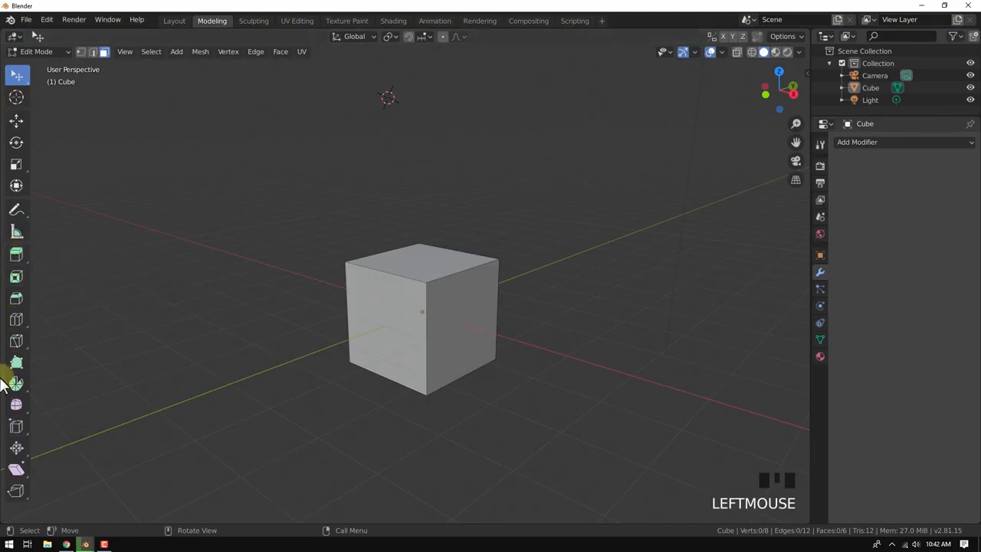
Step: Extrude the cube's side face outward along the Y axis with the Extrude Region tool to lengthen the block
click(17, 257)
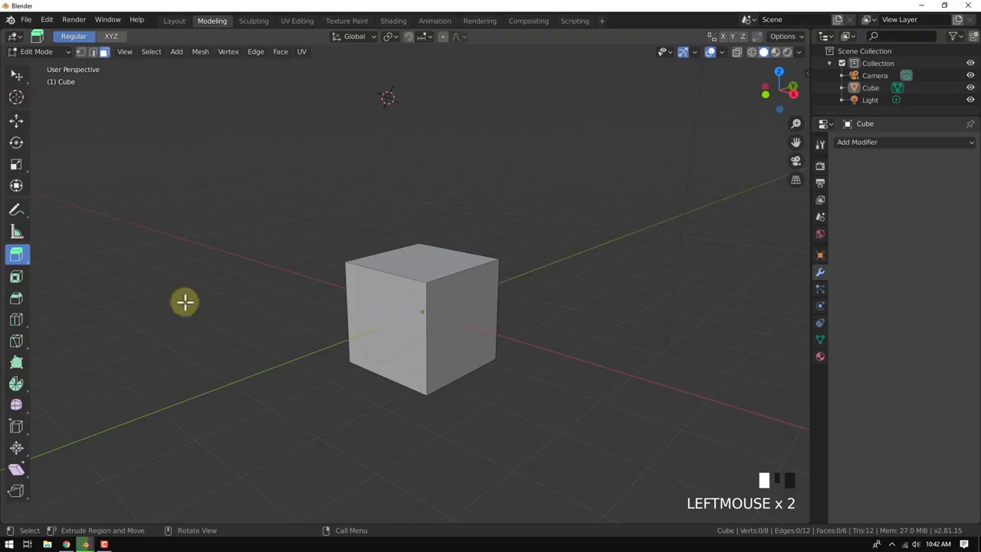
middle_drag(425, 258, 302, 350)
click(470, 324)
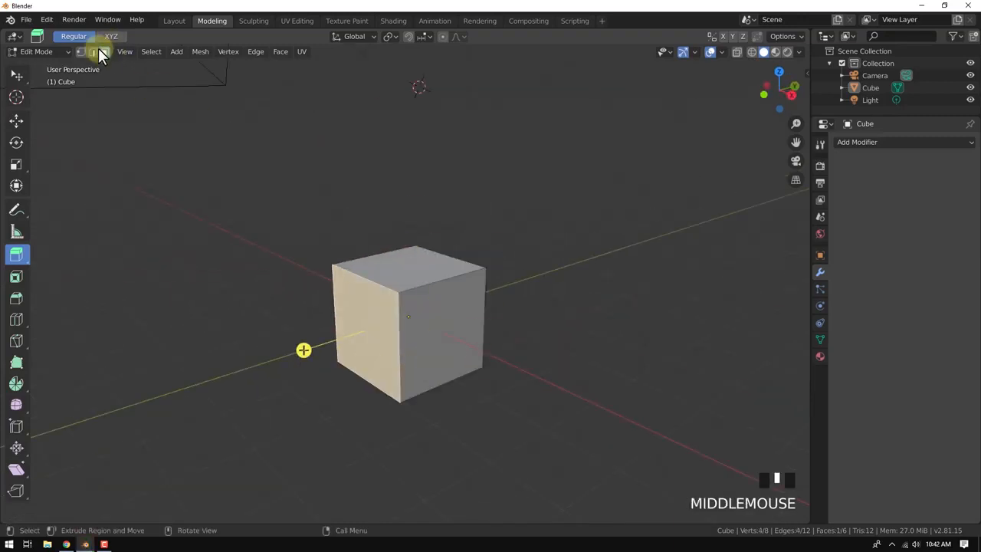
click(16, 254)
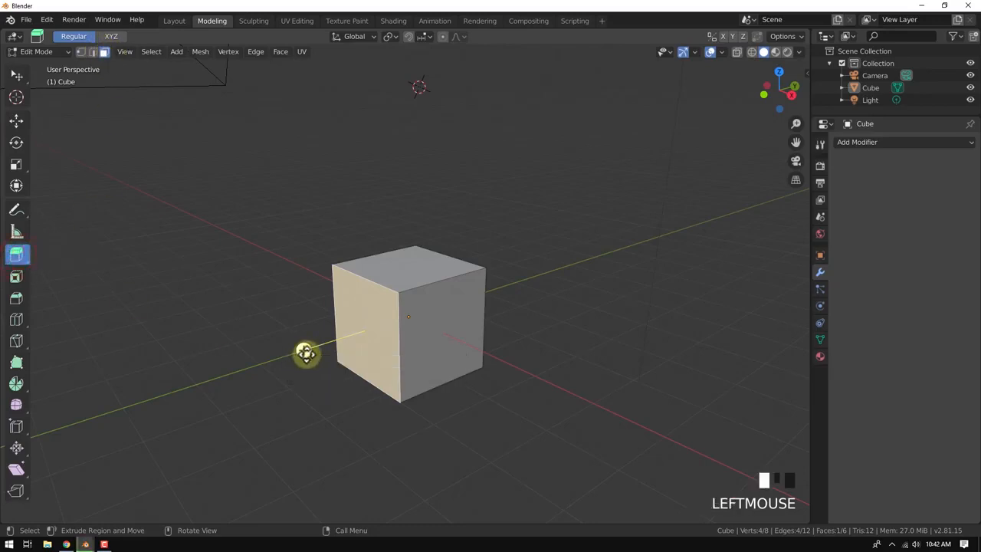
middle_drag(313, 353, 304, 346)
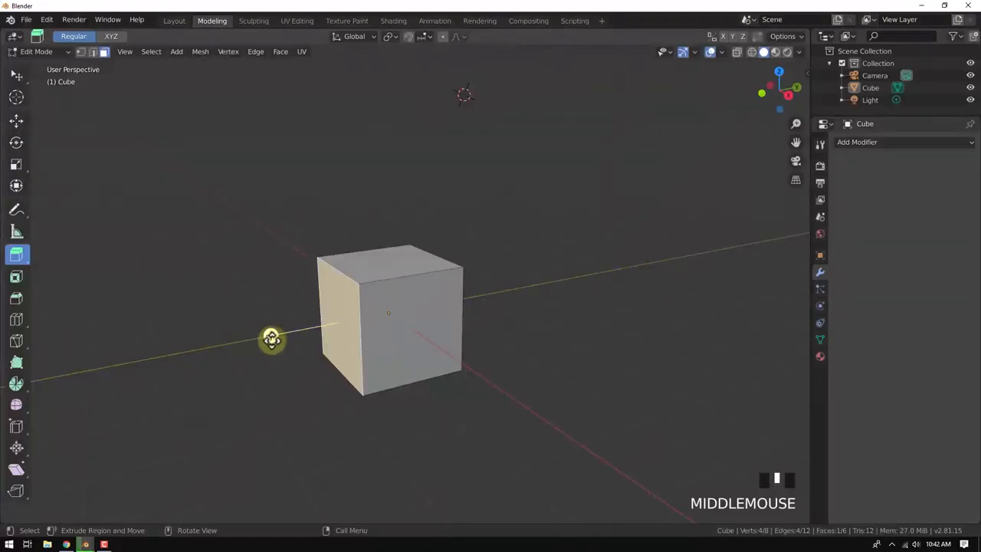
drag(271, 335, 191, 350)
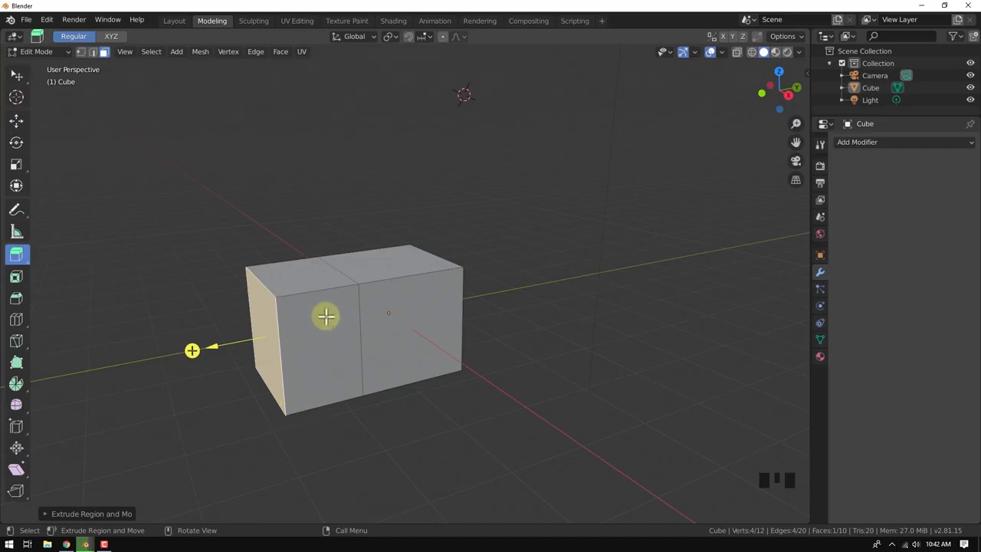
Step: Trace the vertical front edge of the extruded block's end face with an annotation and erase the stroke
mouse_move(326, 315)
middle_down()
mouse_move(322, 338)
mouse_move(311, 325)
middle_up()
key(d)
drag(287, 274, 307, 409)
mouse_move(306, 409)
middle_down()
mouse_move(322, 317)
mouse_move(305, 407)
middle_up()
mouse_move(297, 268)
right_down()
mouse_move(298, 291)
mouse_move(298, 268)
right_up()
Step: Draw two annotation crosses at the extruded block's end and erase them
mouse_move(298, 267)
middle_down()
mouse_move(282, 346)
mouse_move(320, 344)
middle_up()
key(d)
drag(320, 344, 304, 361)
drag(303, 351, 319, 359)
drag(306, 284, 285, 297)
drag(284, 287, 300, 299)
mouse_move(311, 260)
middle_down()
mouse_move(313, 301)
mouse_move(305, 264)
middle_up()
right_drag(304, 264, 335, 269)
mouse_move(335, 268)
middle_down()
mouse_move(361, 296)
mouse_move(340, 311)
middle_up()
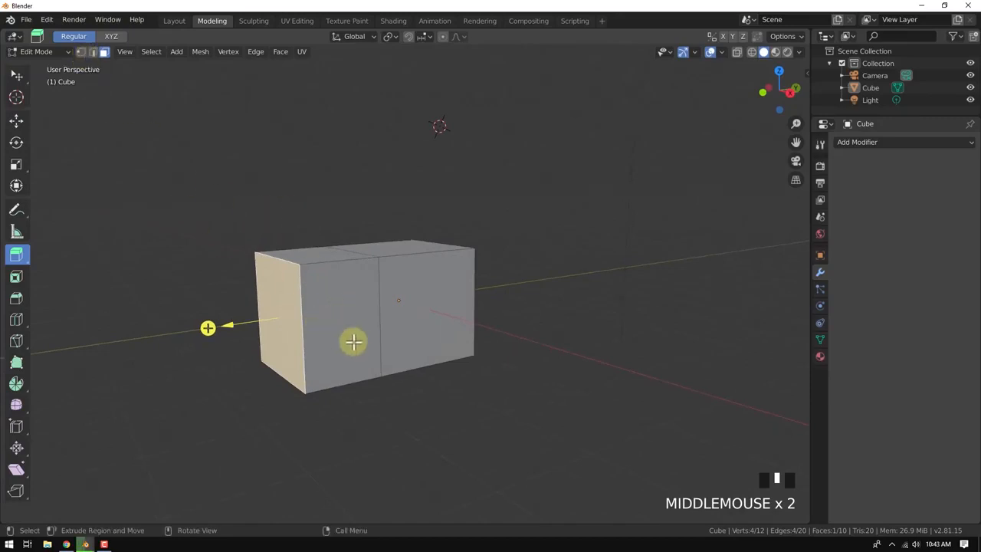
Step: In edge select mode, extrude the vertical edge in the middle of the block's long side outward into a flat panel
click(92, 51)
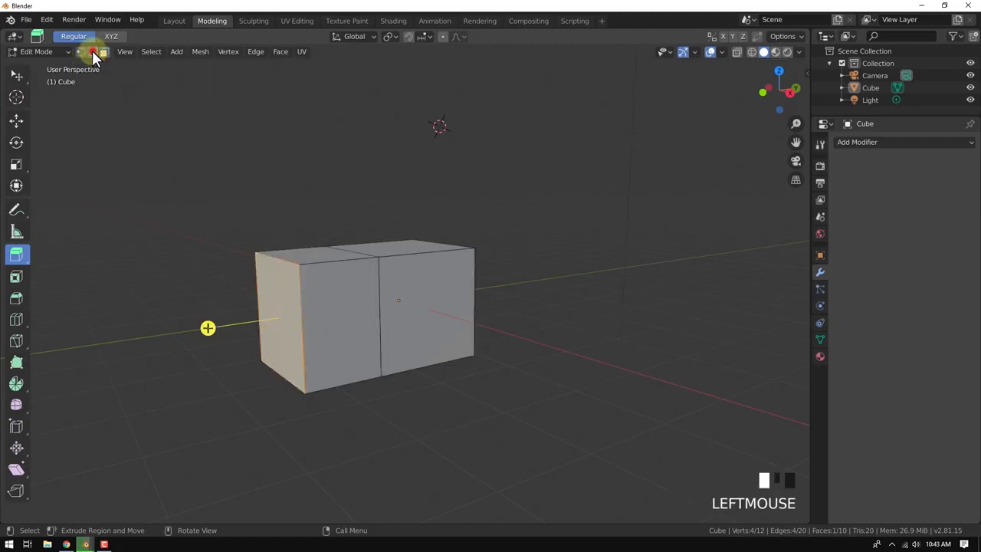
click(379, 286)
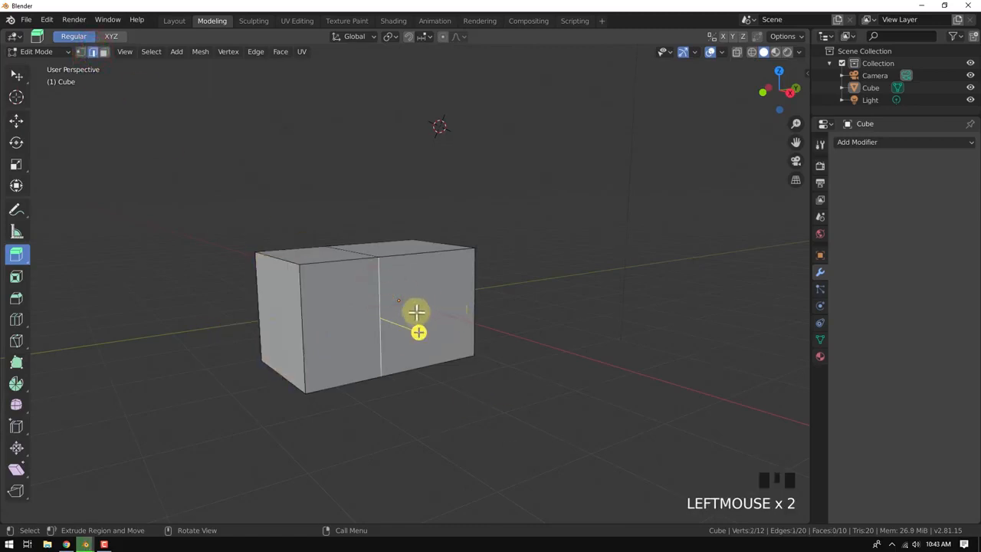
middle_drag(418, 332, 463, 347)
drag(462, 345, 567, 365)
middle_drag(567, 366, 543, 356)
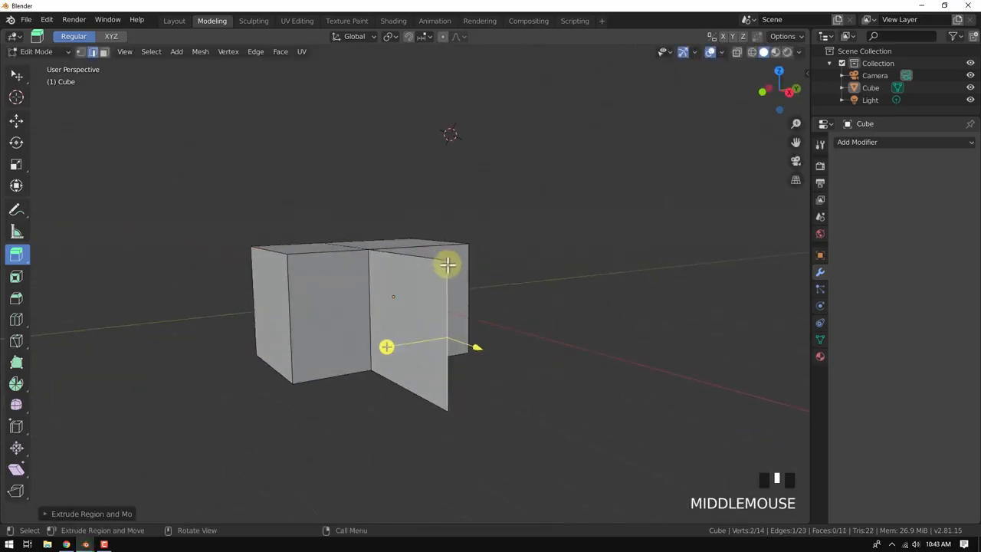
middle_drag(442, 357, 494, 337)
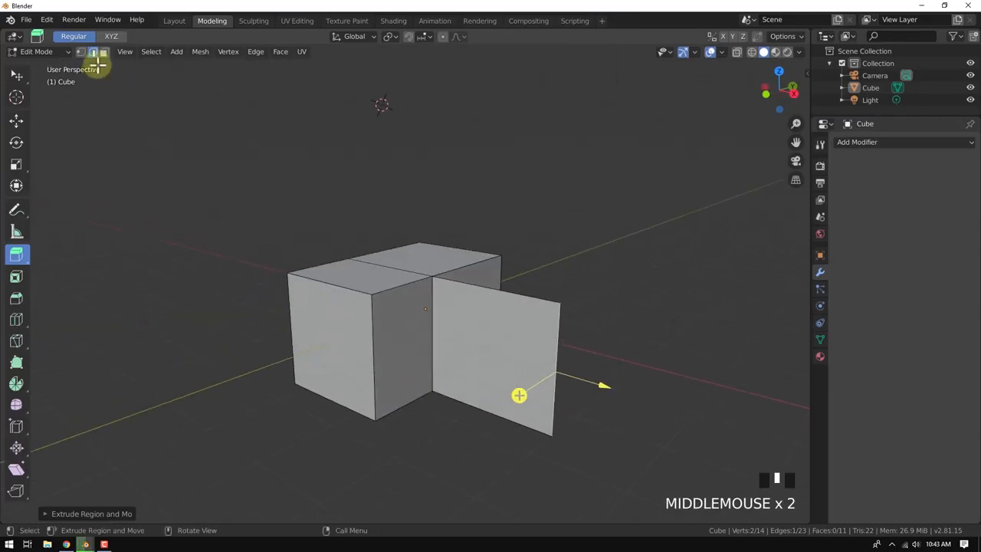
Step: In vertex select mode, extrude the upper front corner vertex of the block's extruded end up and away into a loose edge
click(79, 52)
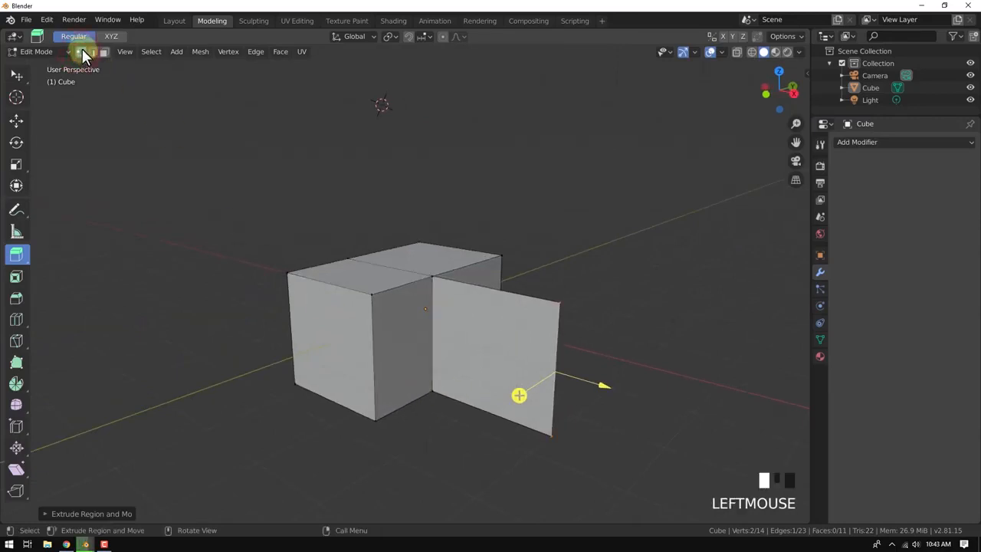
middle_drag(361, 335, 232, 278)
click(313, 301)
drag(229, 277, 136, 200)
middle_drag(137, 199, 158, 115)
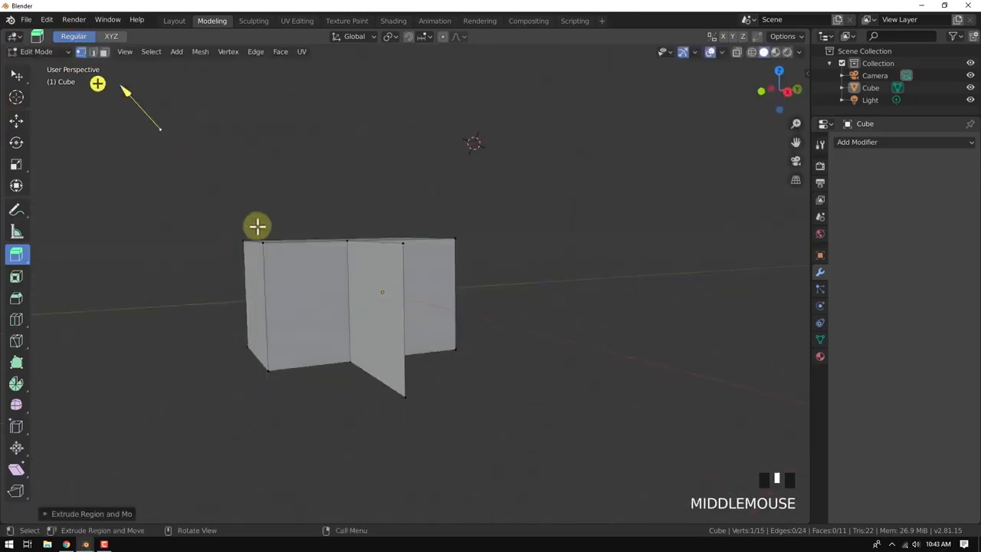
middle_drag(278, 240, 452, 313)
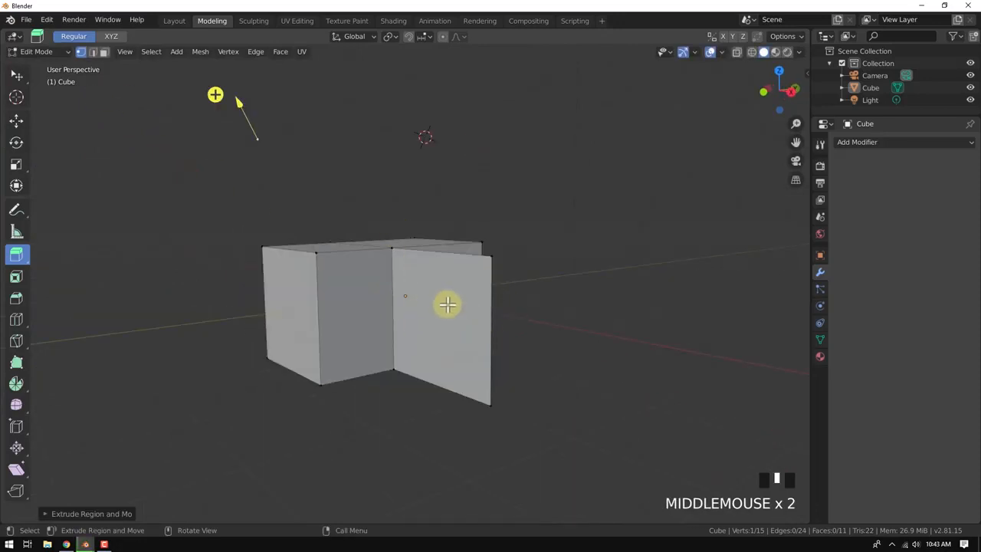
middle_drag(305, 304, 302, 287)
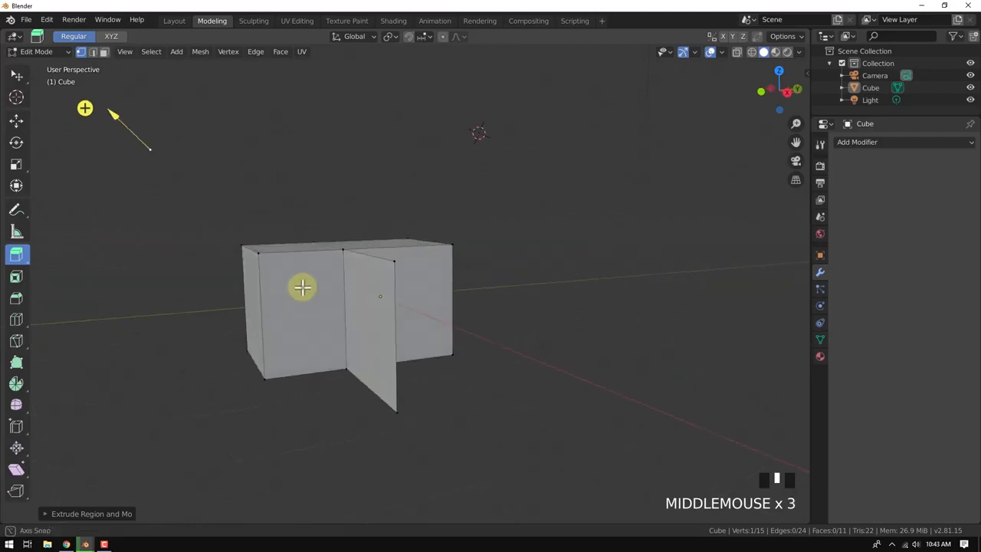
middle_drag(315, 344, 368, 312)
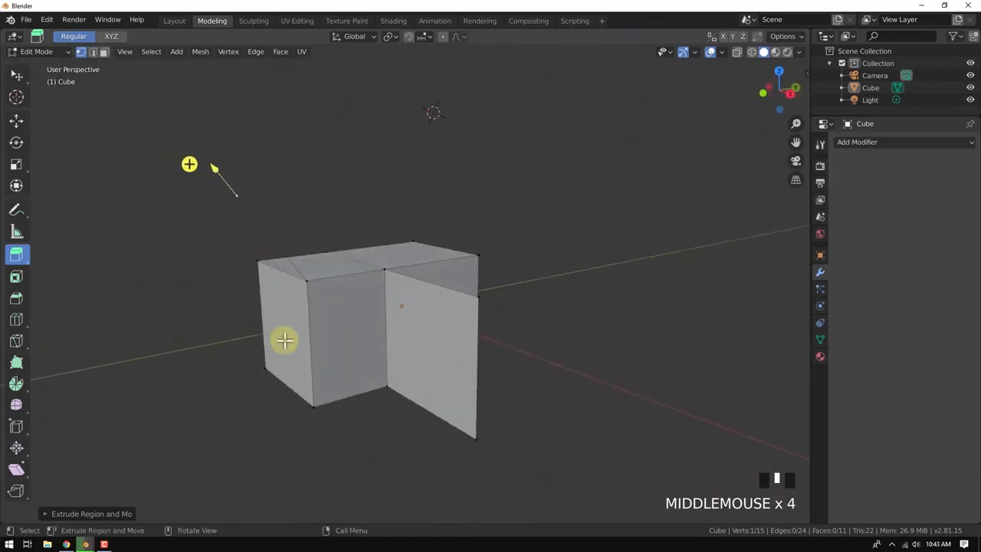
click(24, 254)
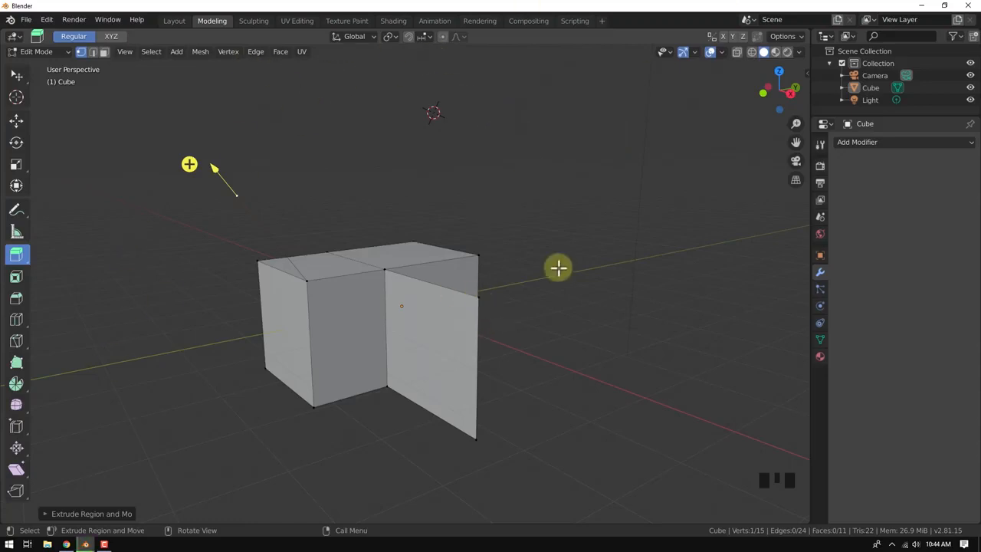
Step: Undo the vertex, edge and face extrusions back to the plain cube
middle_drag(559, 267, 523, 252)
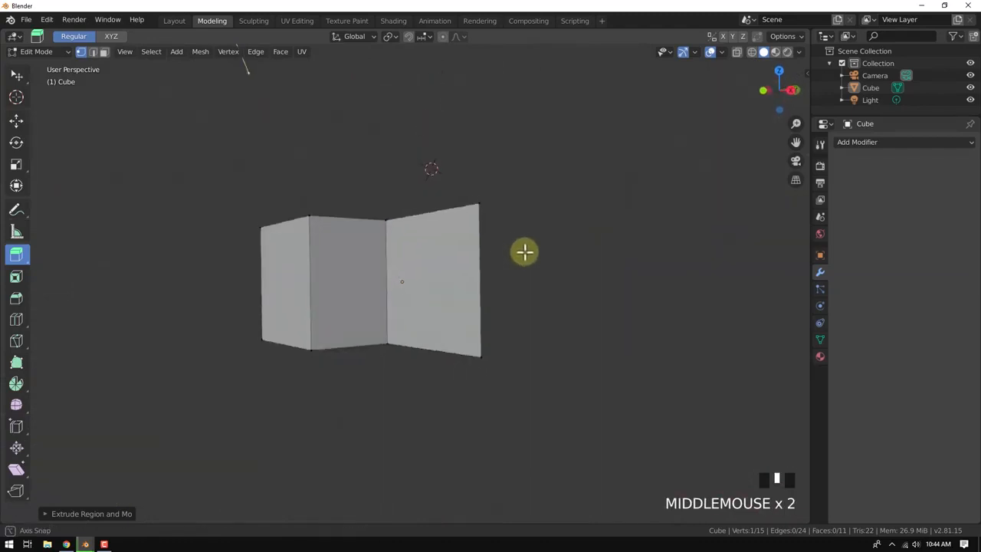
middle_drag(386, 234, 436, 287)
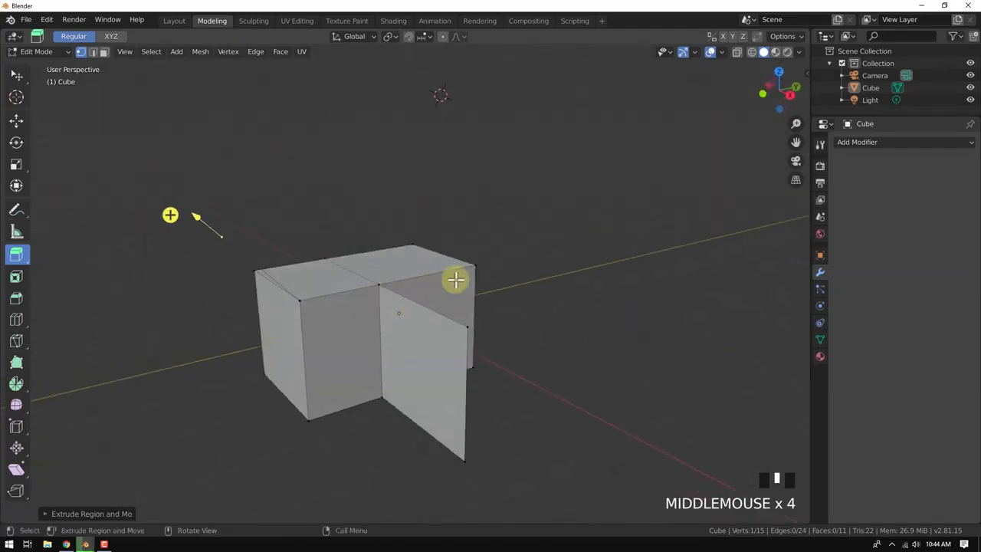
key(ctrl+z)
key(ctrl+z)
key(ctrl+z)
key(ctrl+z)
key(ctrl+z)
key(ctrl+z)
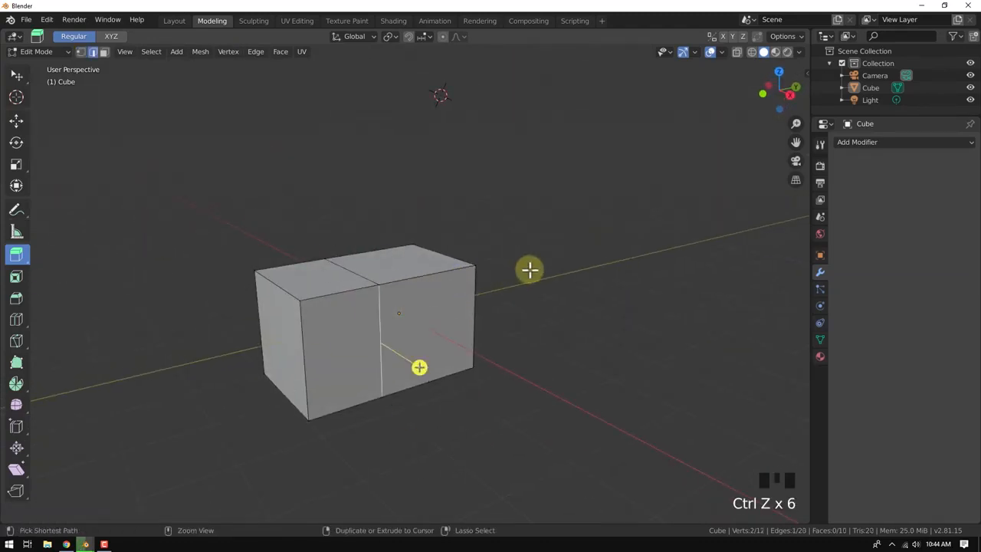
key(ctrl+z)
key(ctrl+z)
key(ctrl+z)
key(ctrl+z)
key(ctrl+z)
key(ctrl+z)
key(ctrl+z)
key(ctrl+z)
key(ctrl+z)
key(ctrl+z)
key(ctrl+z)
key(ctrl+z)
key(ctrl+z)
key(ctrl+z)
key(ctrl+z)
key(ctrl+z)
key(ctrl+z)
key(ctrl+z)
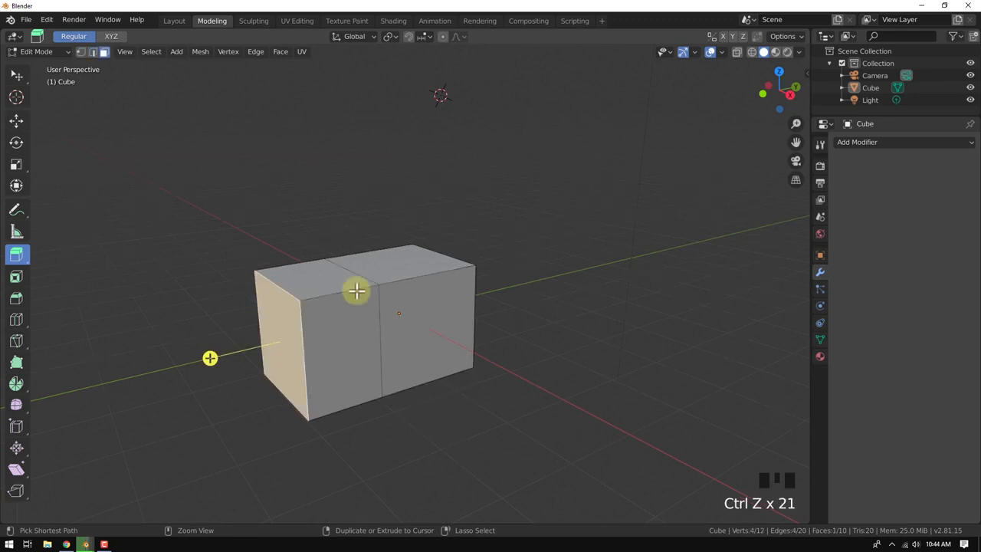
middle_drag(354, 286, 413, 261)
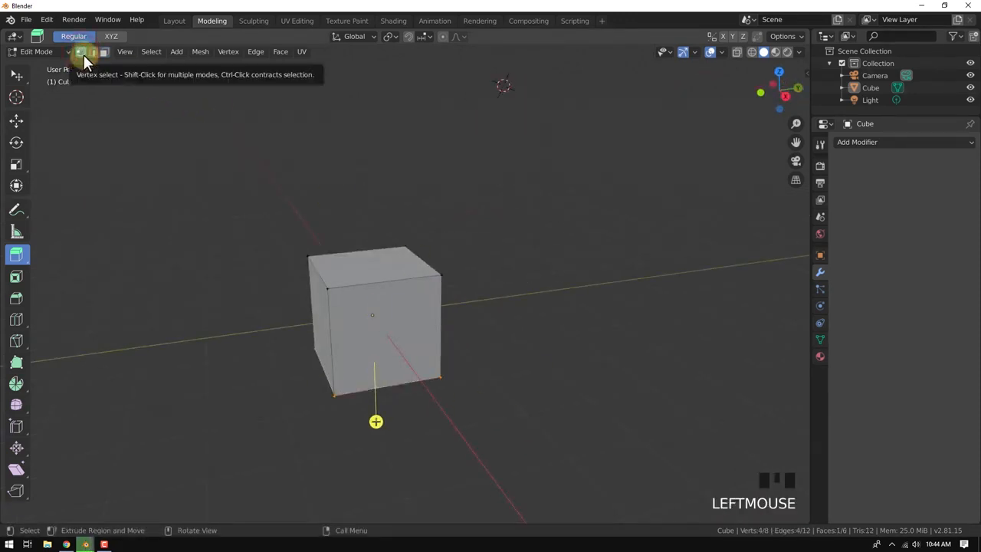
middle_drag(308, 301, 327, 296)
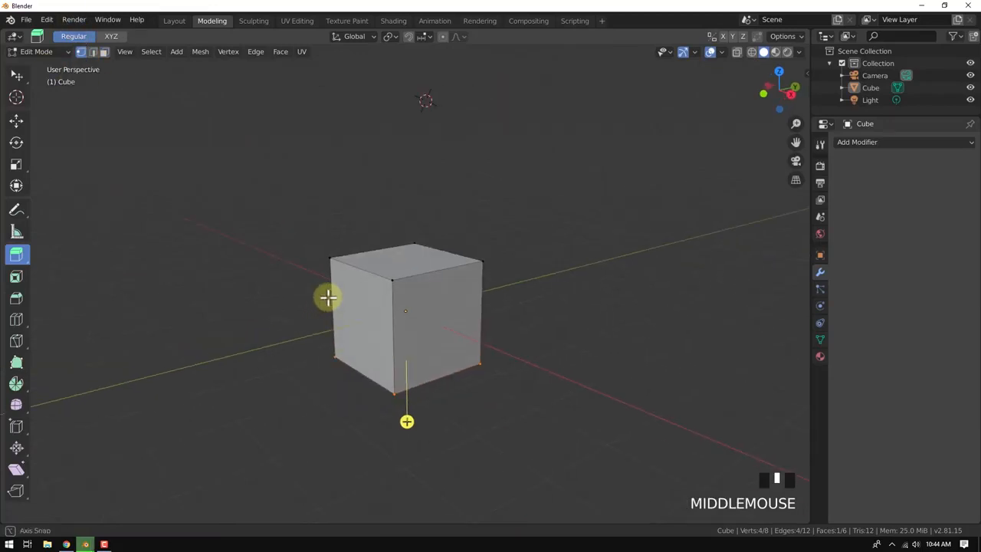
Step: In face select mode, select one side face of the cube and inset it toward its centre with Inset Faces
click(16, 277)
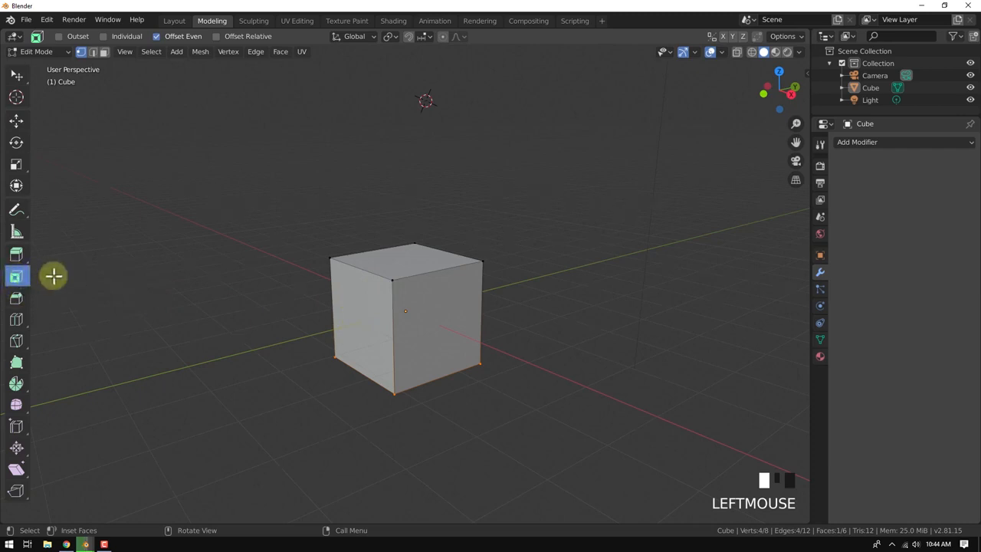
middle_drag(394, 296, 448, 278)
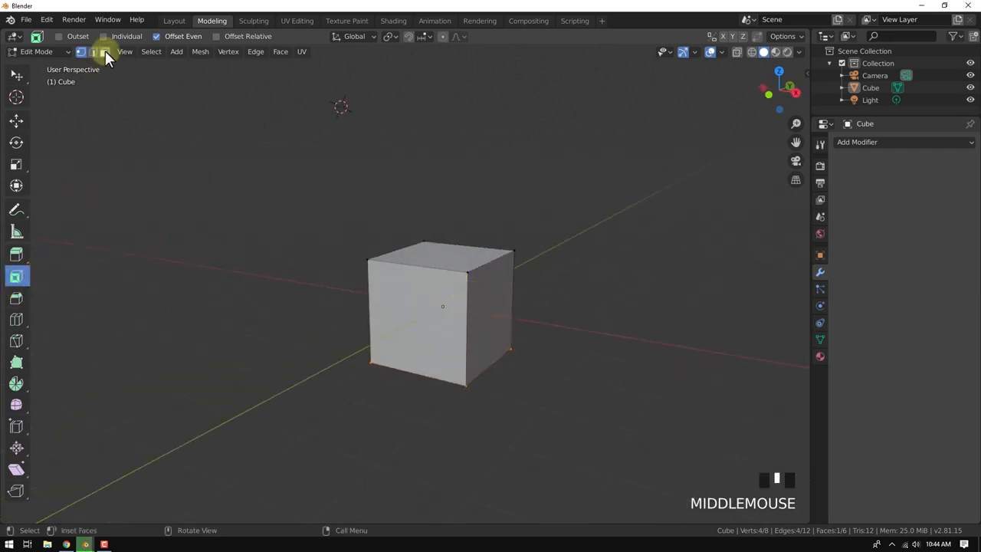
click(104, 51)
click(416, 294)
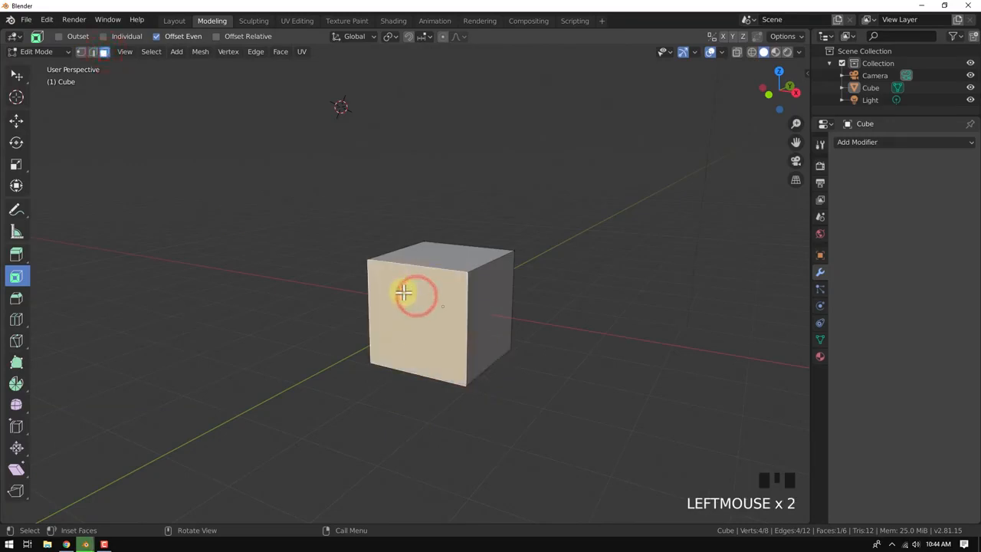
click(16, 276)
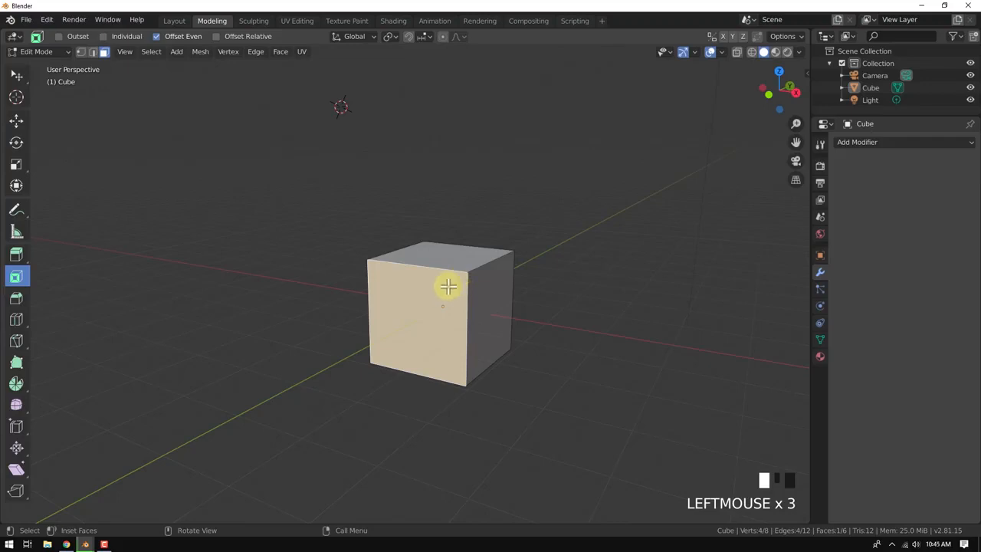
drag(459, 284, 433, 304)
middle_drag(432, 304, 434, 265)
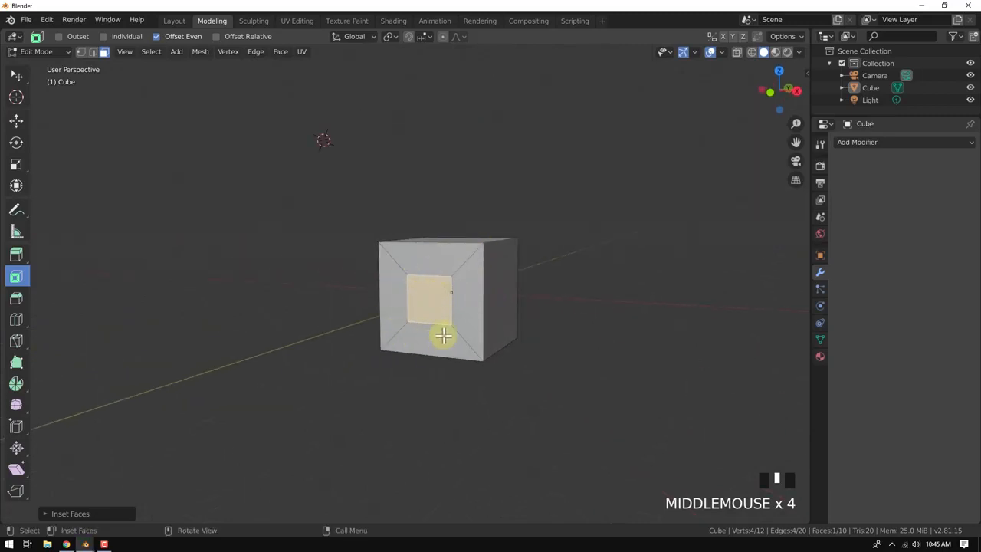
Step: Undo the face inset and activate the Bevel tool
click(16, 301)
middle_drag(498, 335, 75, 313)
key(ctrl+z)
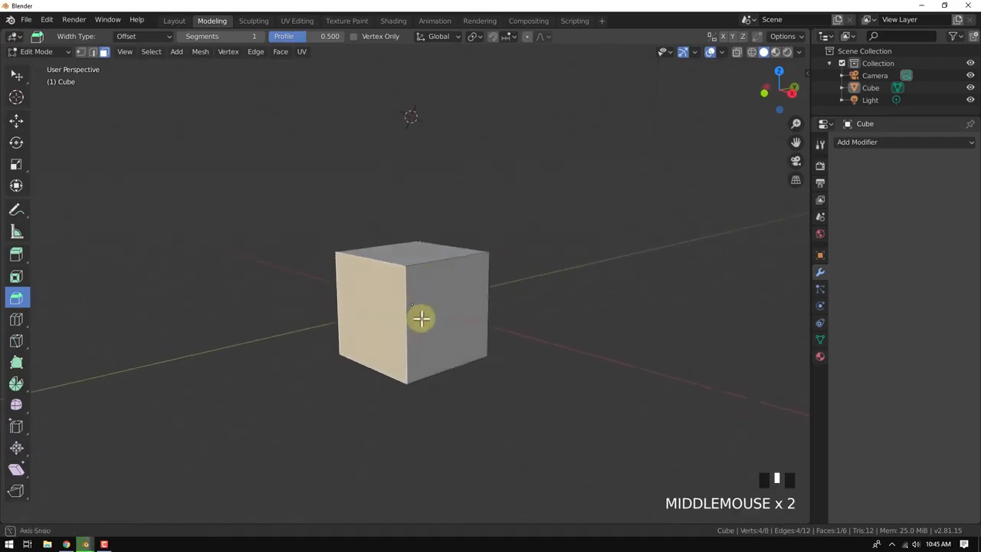
Step: Try a one-segment bevel around the selected side face of the cube and undo it
middle_drag(420, 317, 427, 277)
mouse_move(426, 266)
mouse_down()
mouse_move(446, 232)
mouse_move(425, 262)
mouse_move(438, 247)
mouse_move(439, 259)
mouse_up()
middle_drag(438, 259, 409, 278)
scroll(392, 285, up, 1)
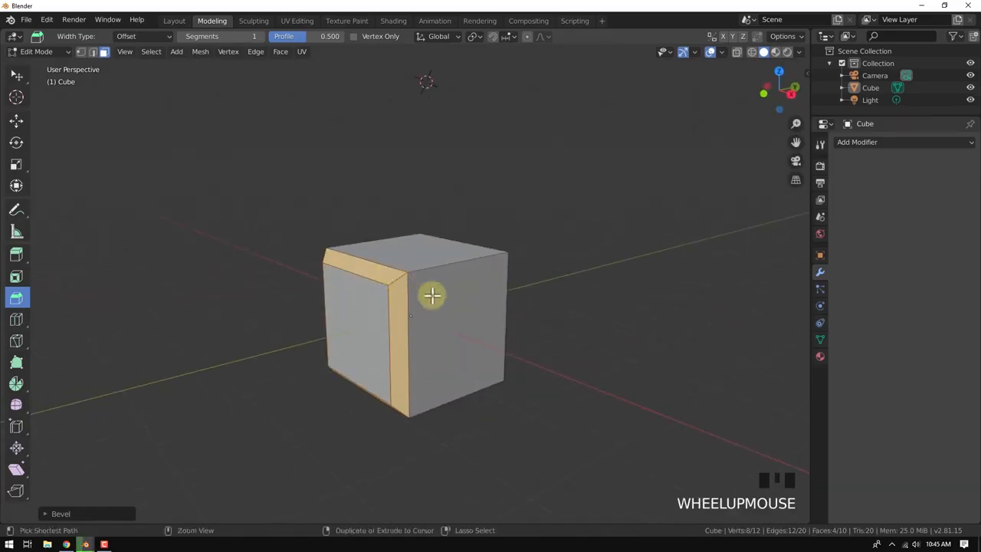
key(ctrl+z)
Step: Select the cube's top face and give its surrounding edges a narrow one-segment bevel
middle_drag(484, 258, 403, 274)
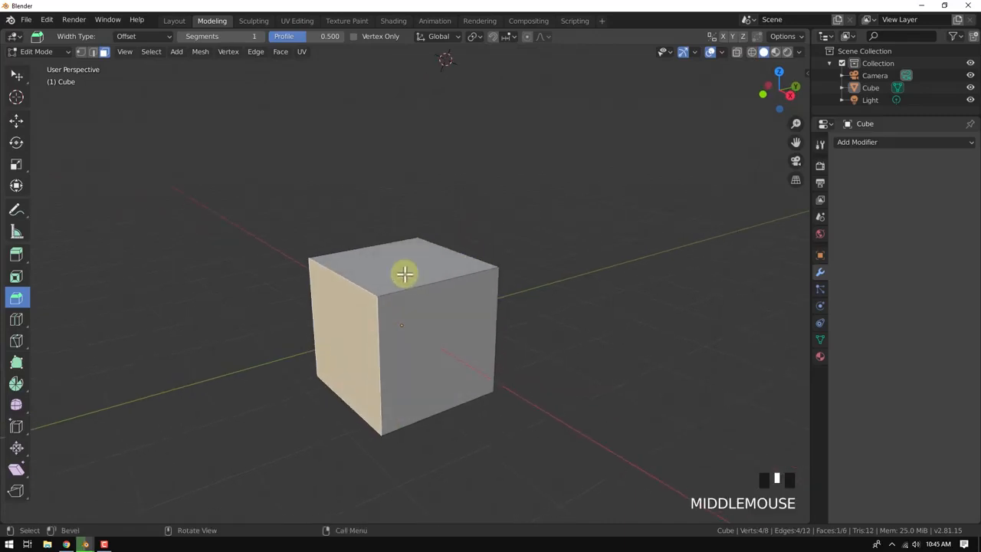
click(403, 272)
middle_drag(483, 276, 385, 277)
middle_drag(499, 419, 464, 271)
drag(464, 271, 470, 267)
scroll(357, 300, up, 4)
middle_drag(350, 291, 368, 284)
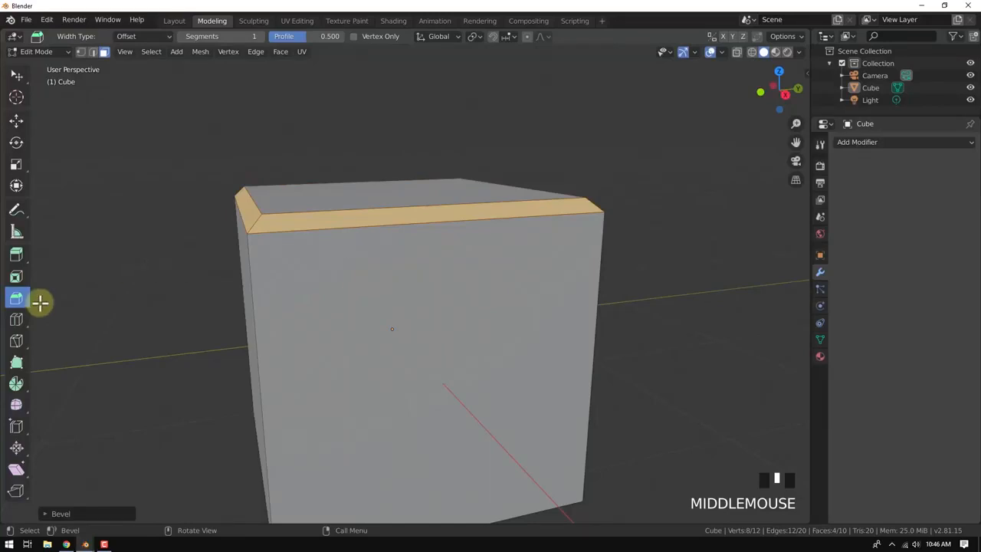
Step: In the front view, add a single vertical loop cut through the middle of the bevelled cube
click(17, 319)
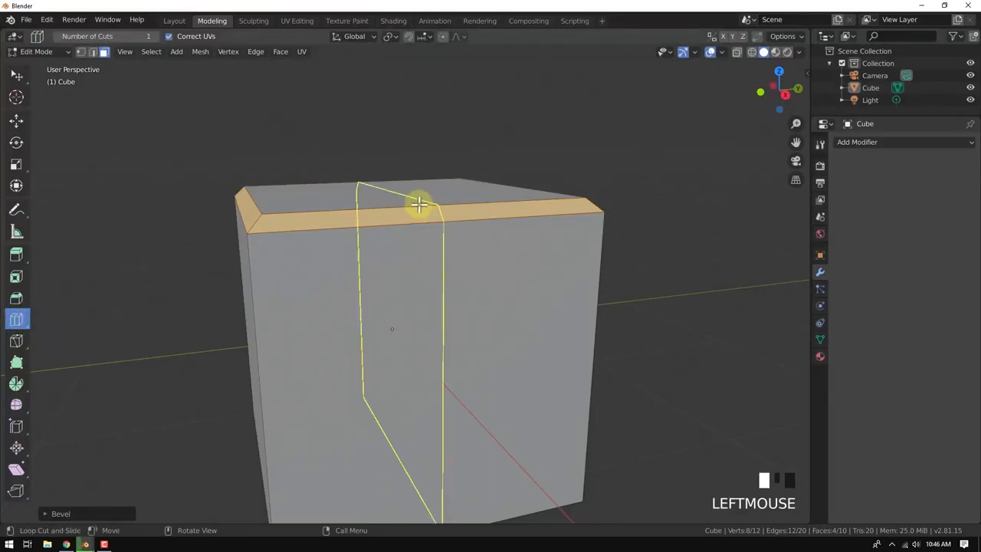
click(17, 319)
middle_drag(271, 256, 377, 242)
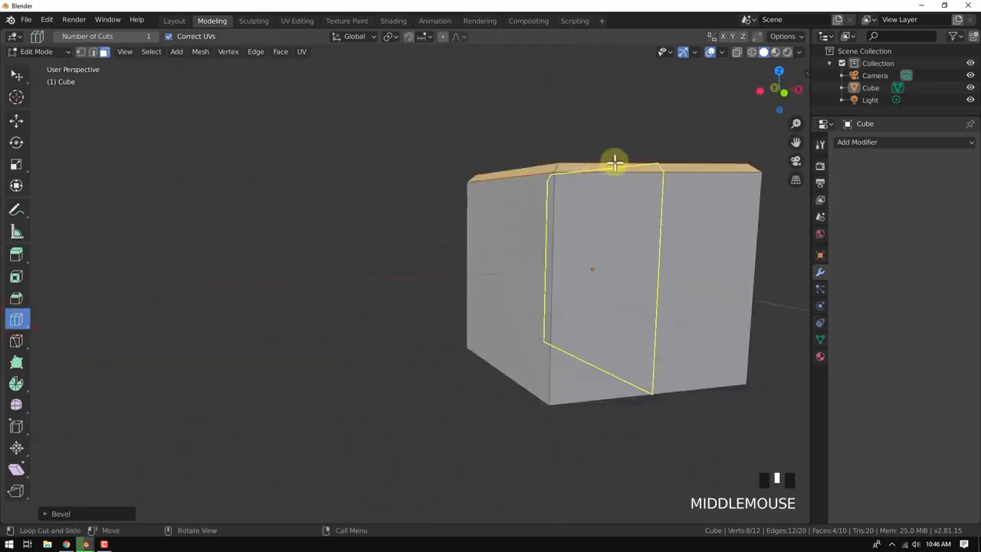
middle_drag(495, 234, 698, 296)
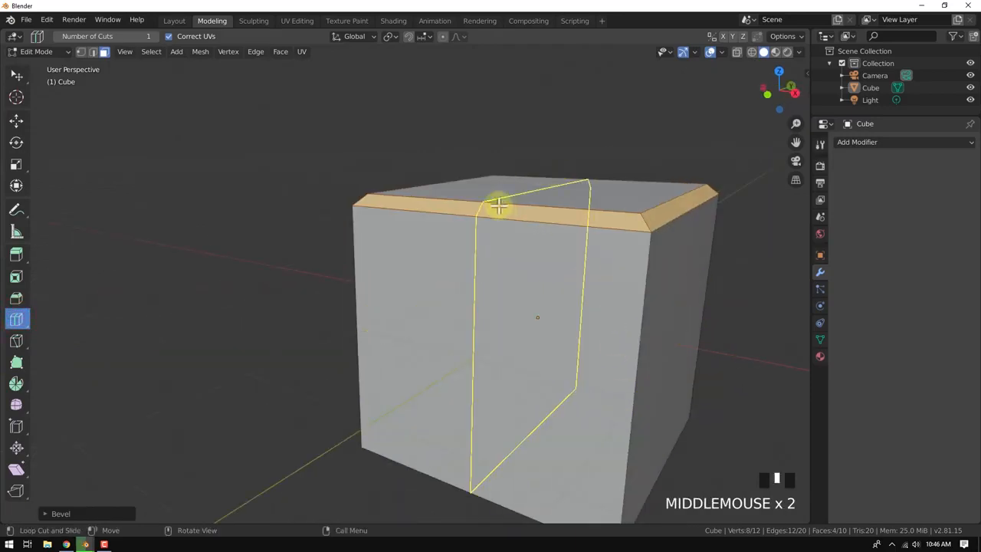
middle_drag(455, 265, 626, 257)
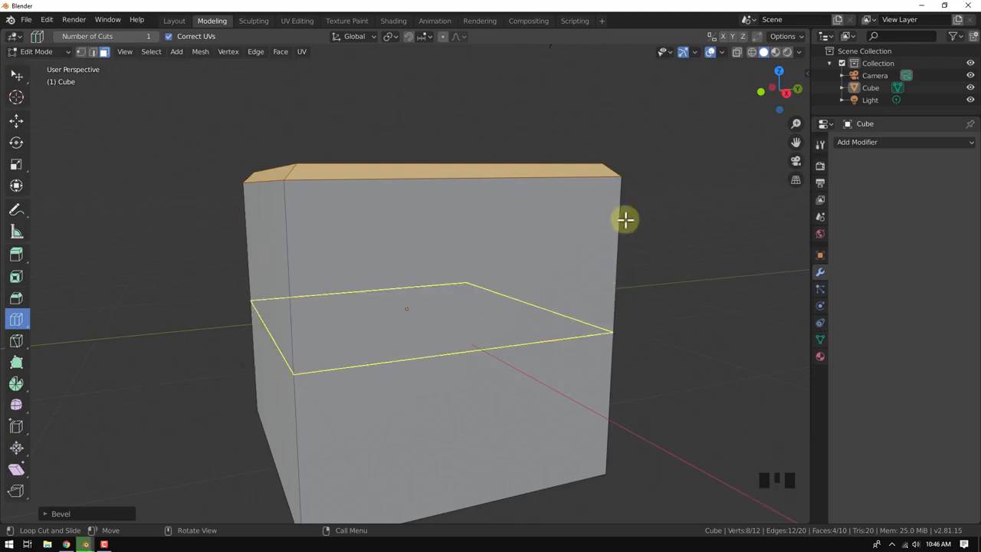
key(KP_1)
shift+middle_drag(575, 258, 483, 253)
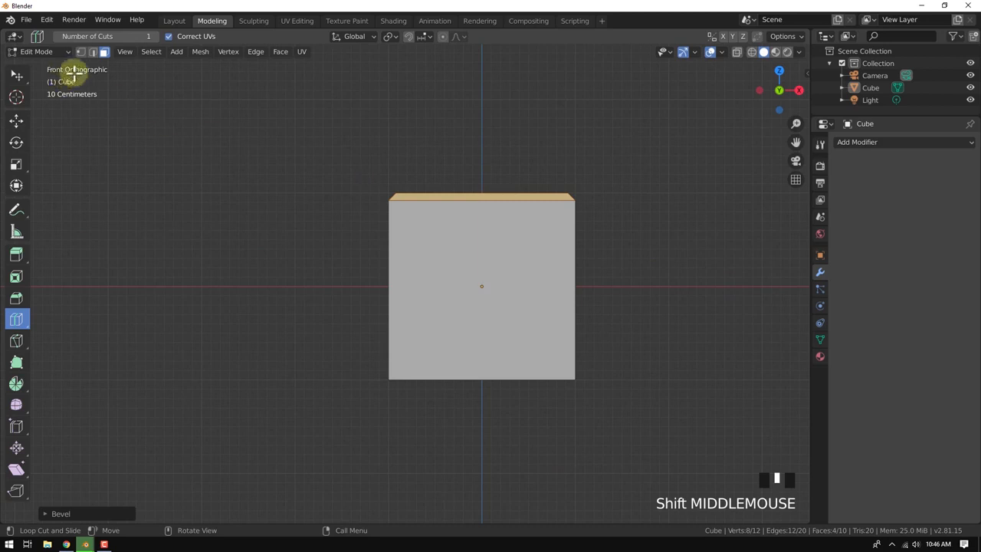
click(489, 193)
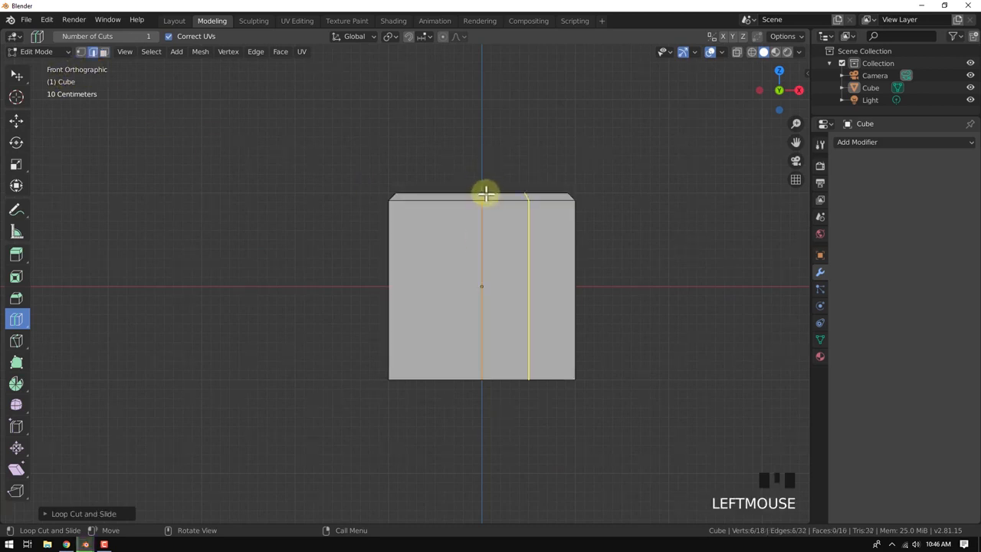
drag(486, 194, 478, 195)
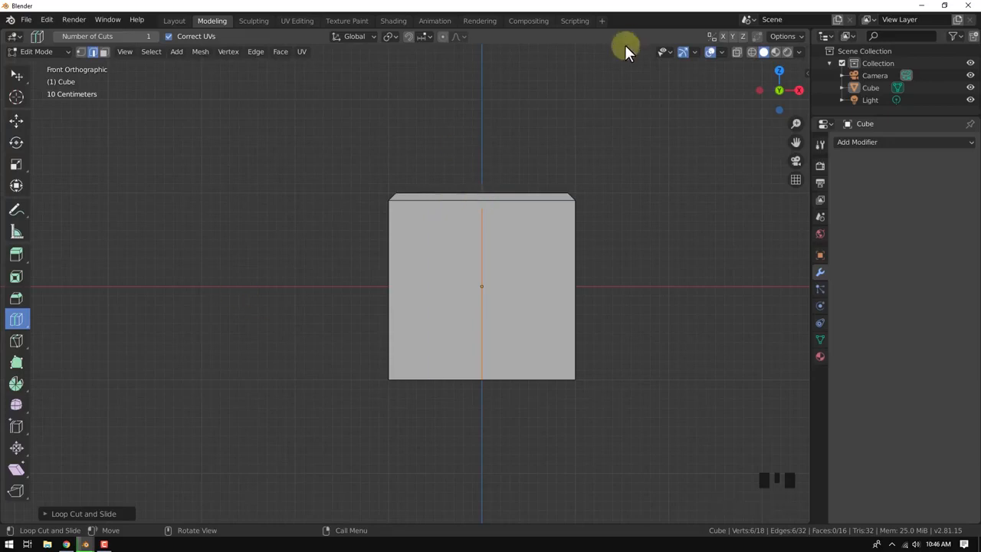
Step: Inspect the loop cut by selecting its edges in turn on the top face, the bevel and the side face
middle_drag(544, 137, 327, 430)
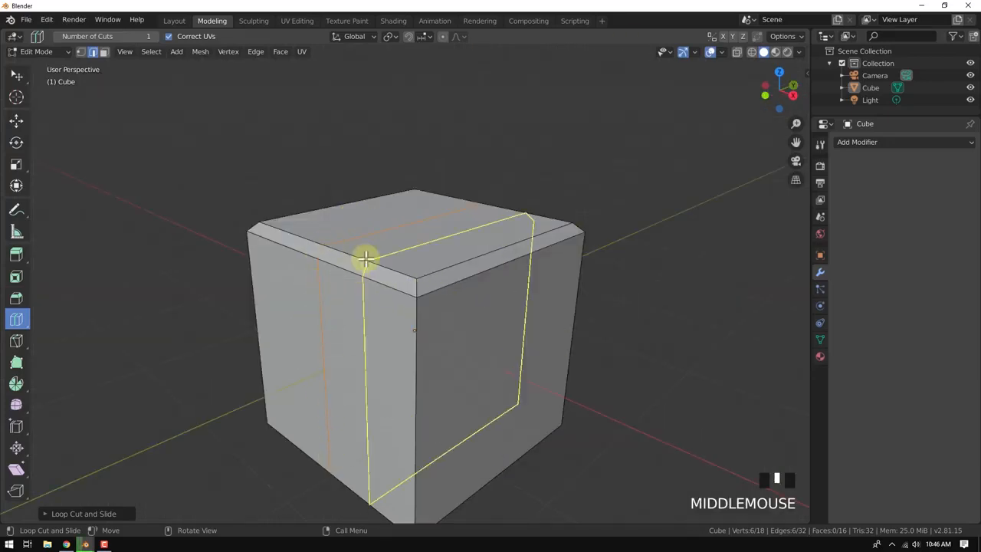
middle_drag(286, 259, 2, 137)
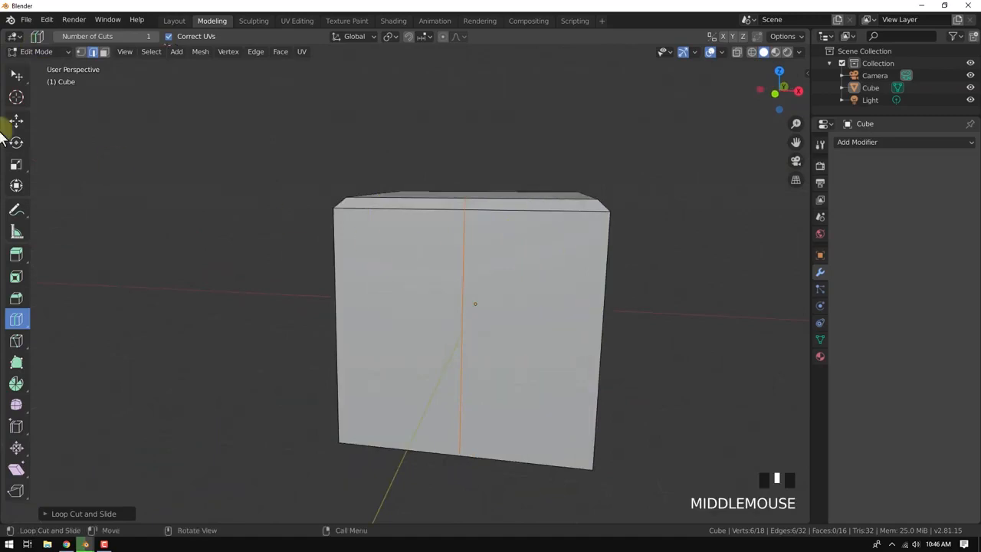
click(17, 77)
click(12, 321)
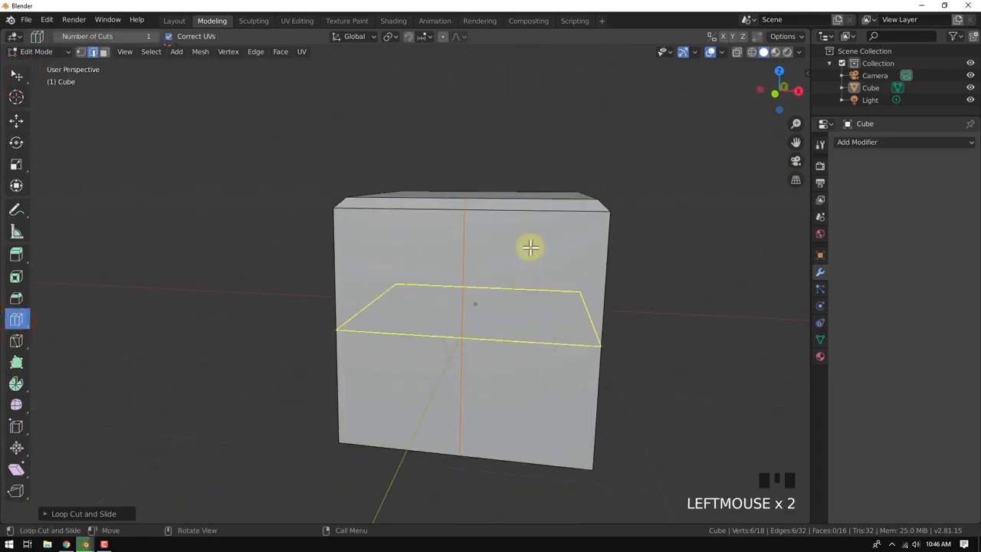
click(16, 75)
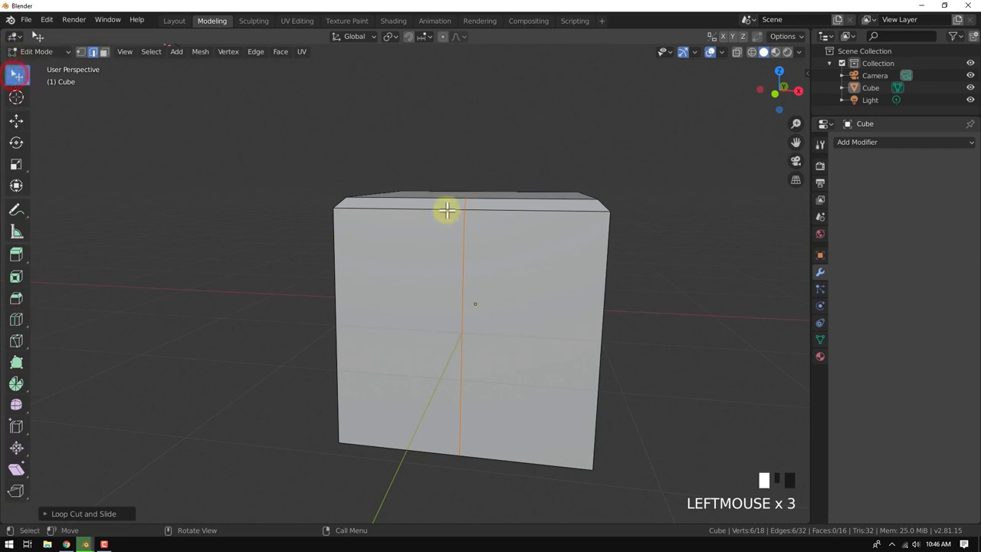
middle_drag(447, 210, 357, 246)
click(394, 237)
click(360, 244)
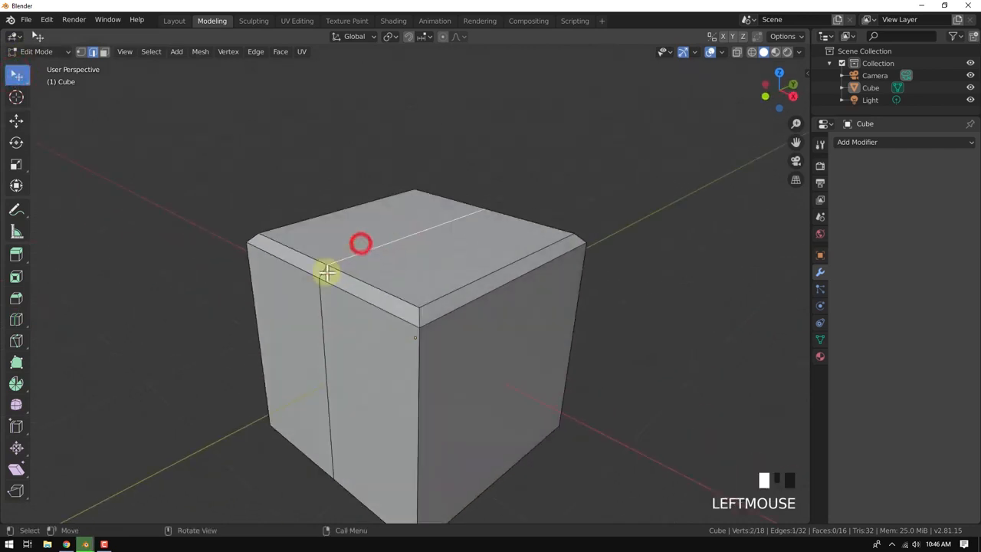
click(327, 272)
click(329, 335)
Step: Select the loop cut's edge on the top face and move it straight up along Z into a roof ridge
key(KP_1)
middle_drag(508, 242, 511, 191)
click(486, 208)
key(KP_1)
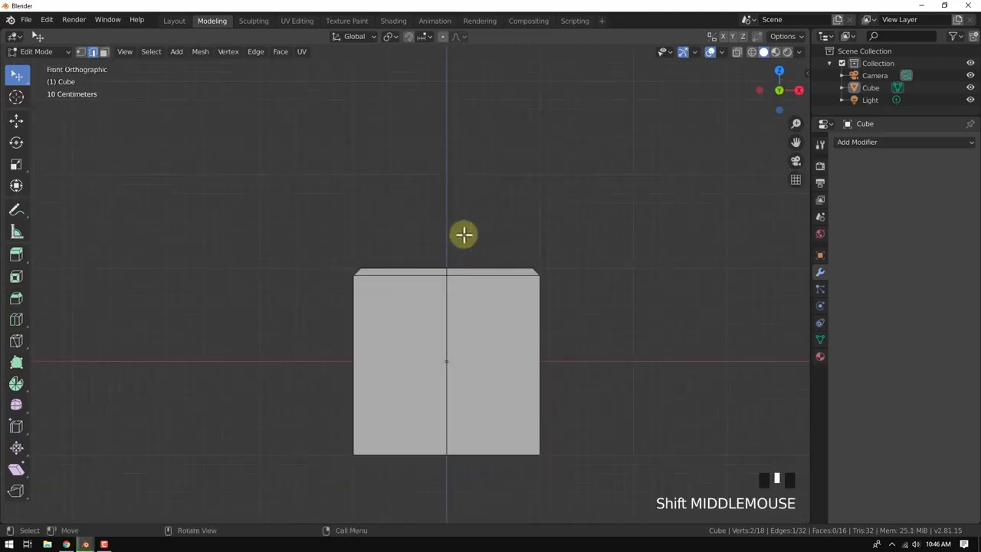
click(17, 121)
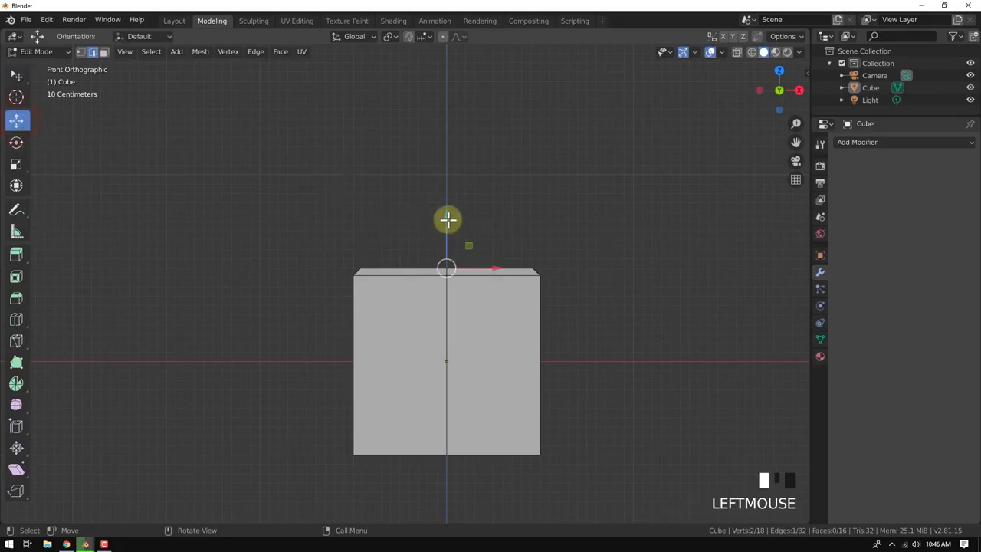
drag(447, 220, 457, 160)
middle_drag(457, 160, 543, 230)
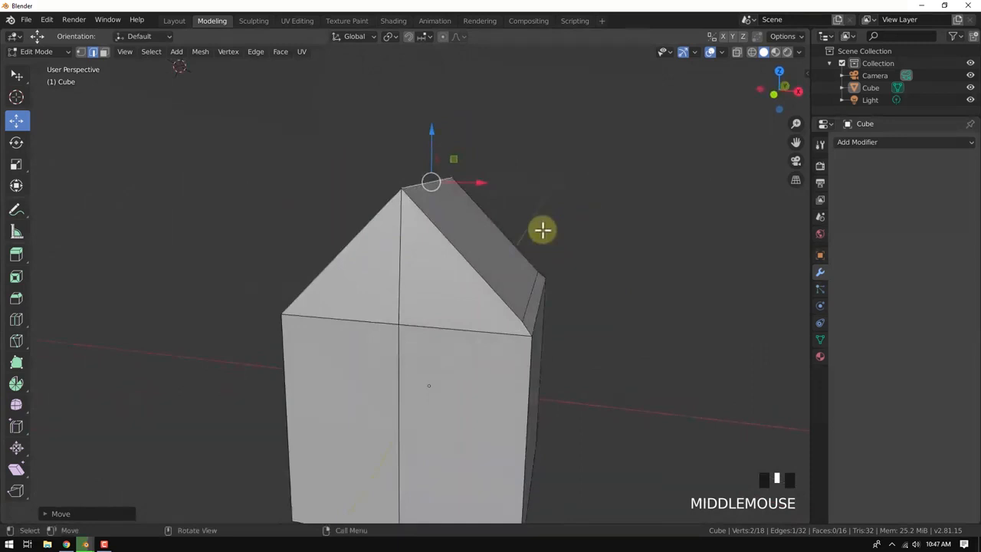
Step: Pull the vertical middle edge of each gable end outward along the Y axis so both roof ends overhang
middle_drag(404, 260, 314, 258)
drag(293, 247, 241, 254)
middle_drag(463, 250, 401, 256)
click(406, 246)
drag(447, 247, 481, 252)
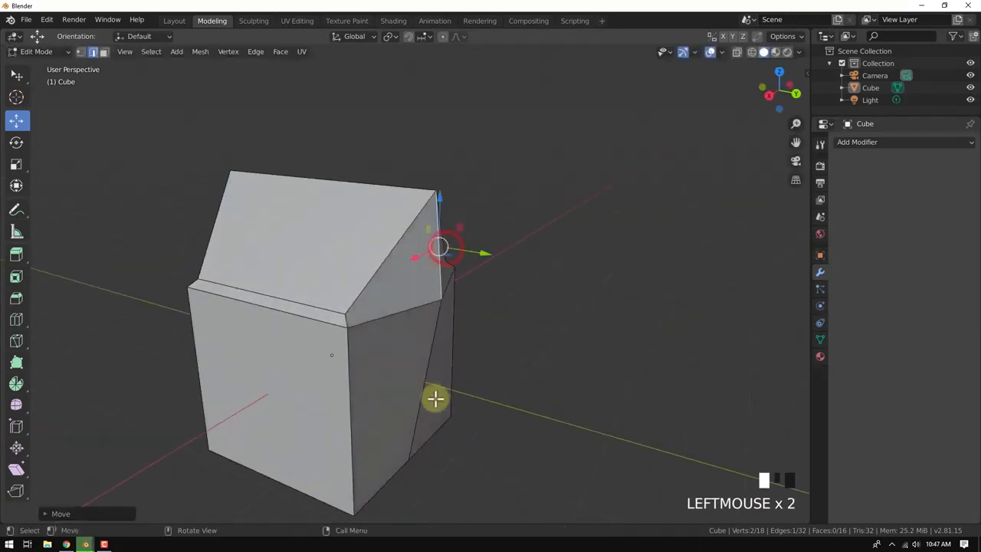
Step: Switch to vertex selection and cut one roof slope diagonally with the Knife, from its lower corner to the opposite end of the ridge
middle_drag(372, 411, 513, 394)
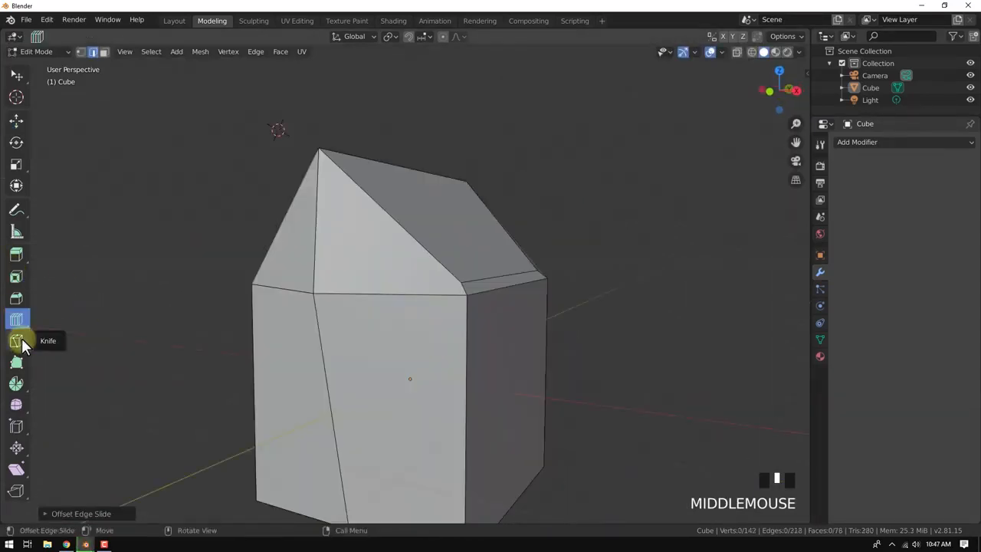
click(16, 341)
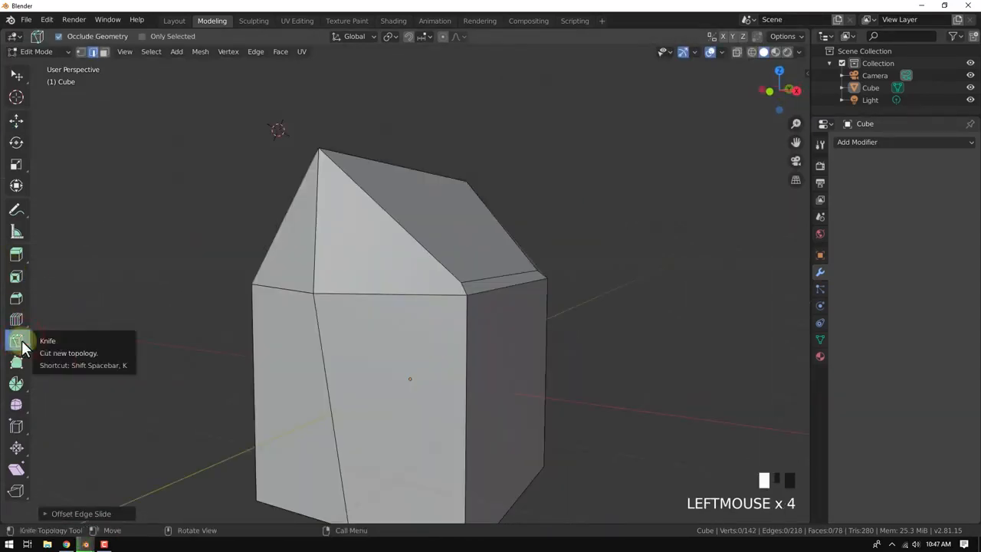
middle_drag(465, 265, 443, 344)
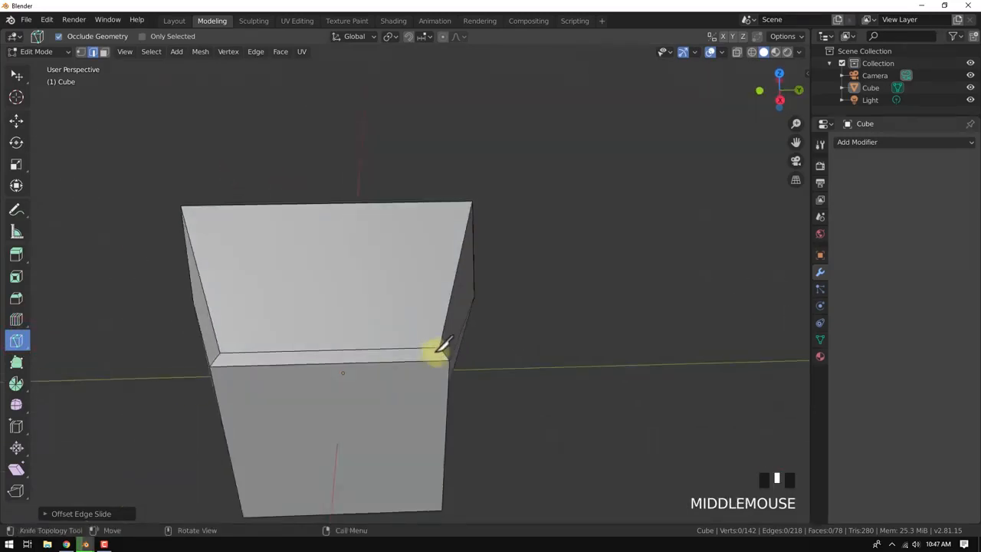
click(81, 52)
middle_drag(190, 313, 302, 245)
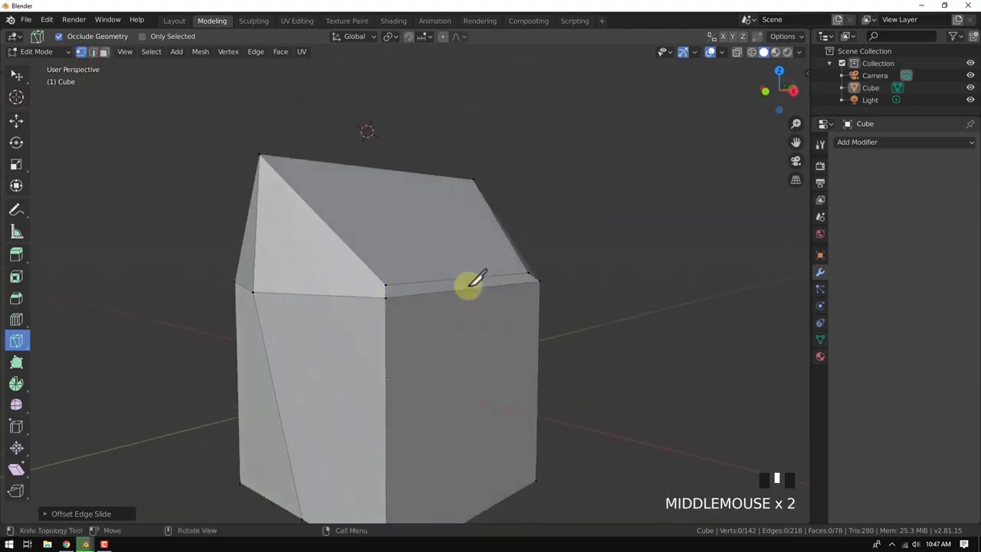
middle_drag(470, 284, 301, 308)
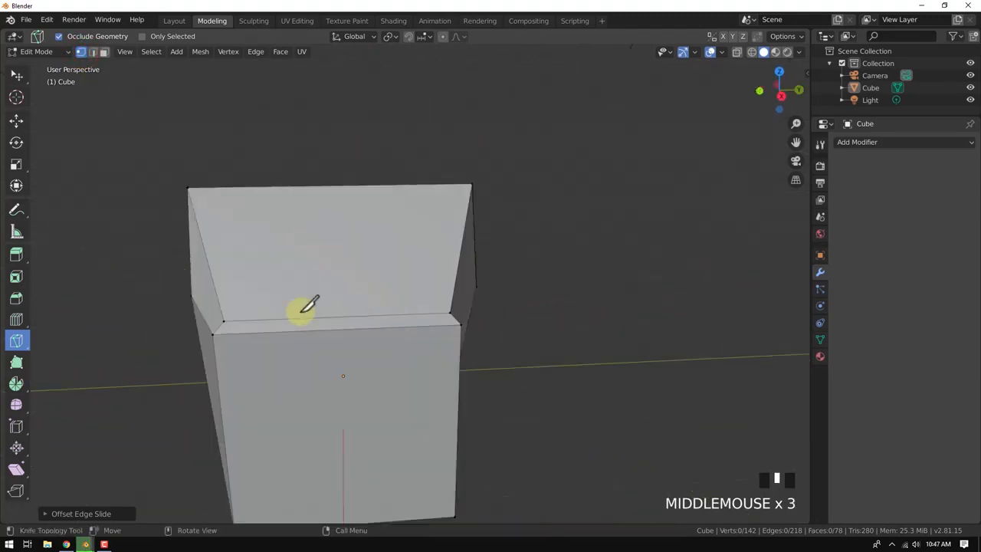
click(223, 321)
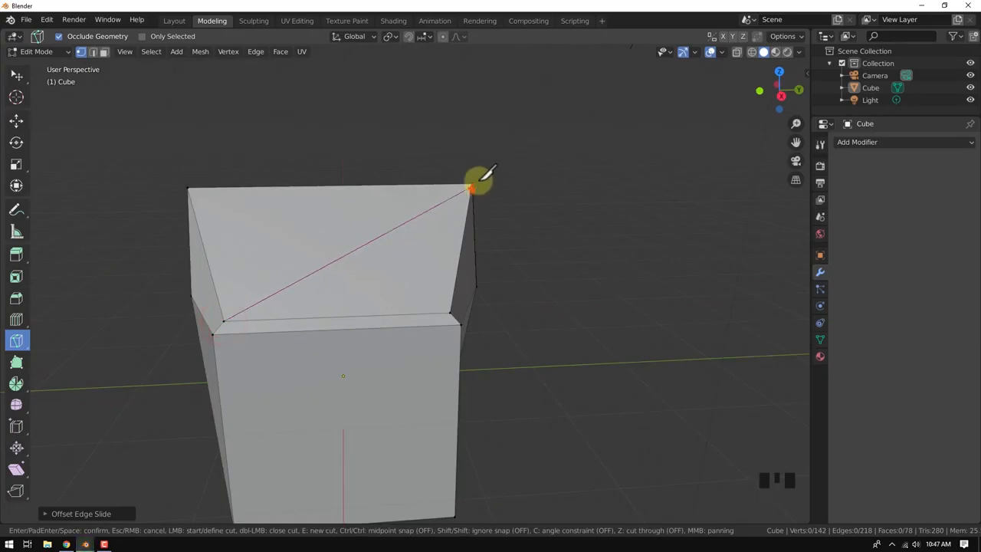
key(Return)
Step: Add a single horizontal loop cut around the body of the house at about mid-height
middle_drag(228, 323, 496, 174)
middle_drag(432, 351, 471, 349)
click(15, 320)
click(70, 325)
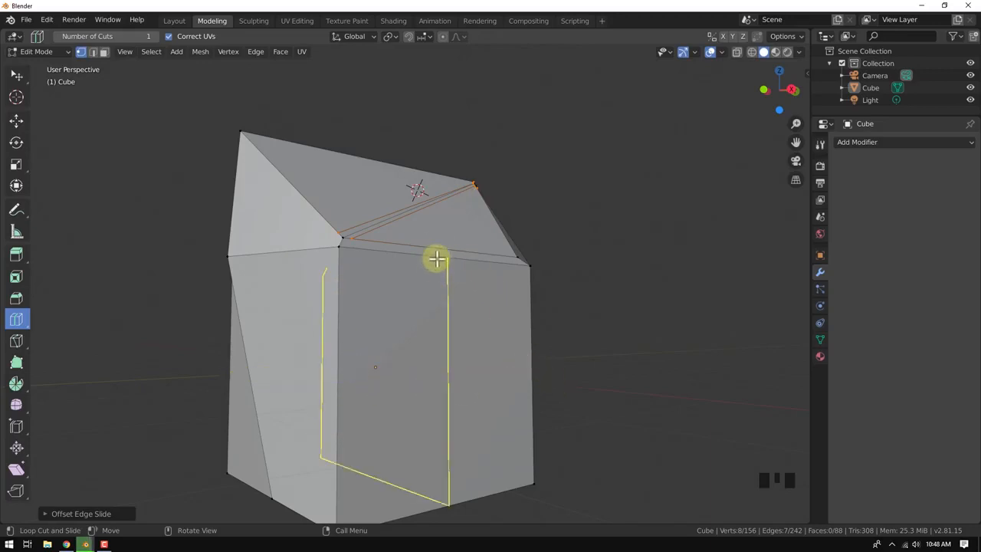
click(338, 380)
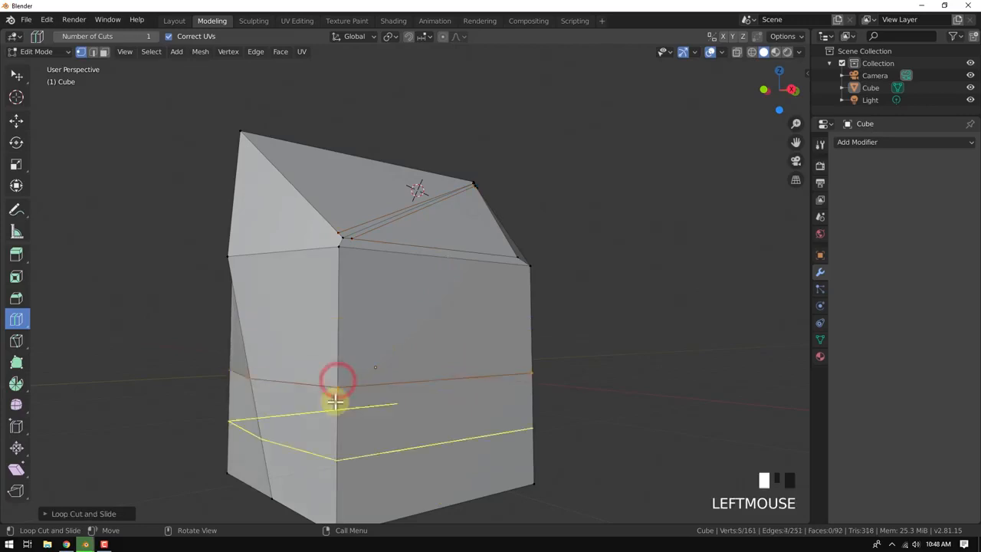
Step: Knife-cut the side wall diagonally from one end of the horizontal loop cut to the opposite upper corner
click(16, 343)
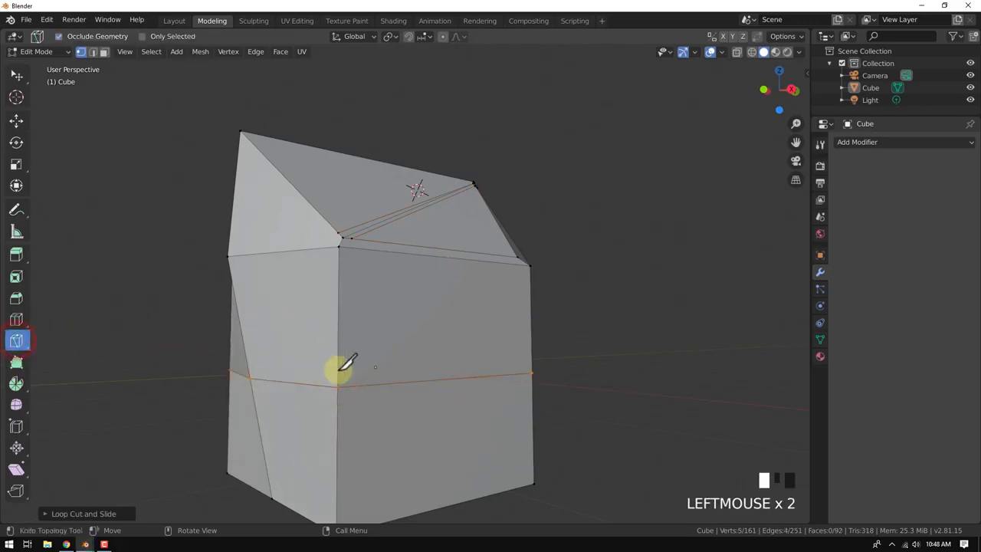
middle_drag(344, 368, 215, 369)
click(219, 375)
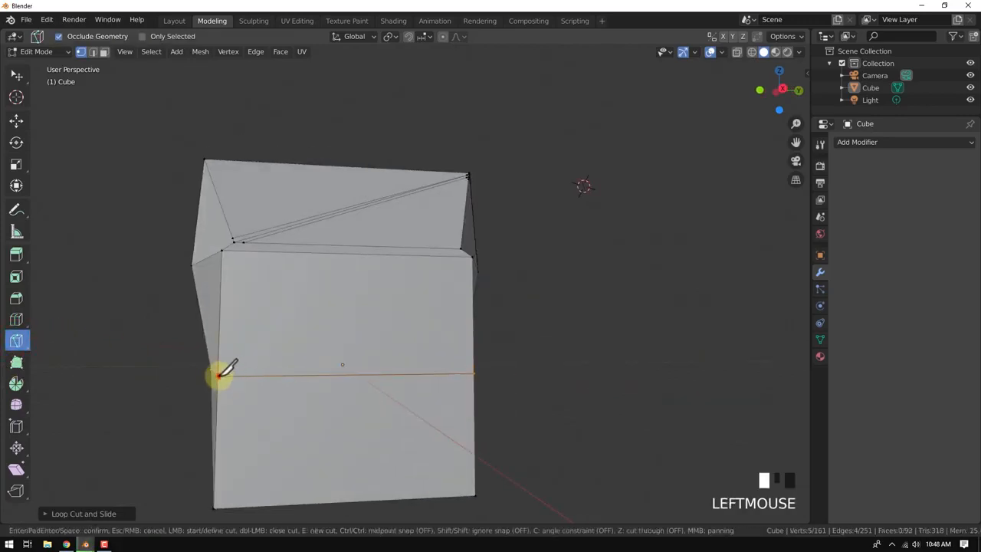
double_click(475, 252)
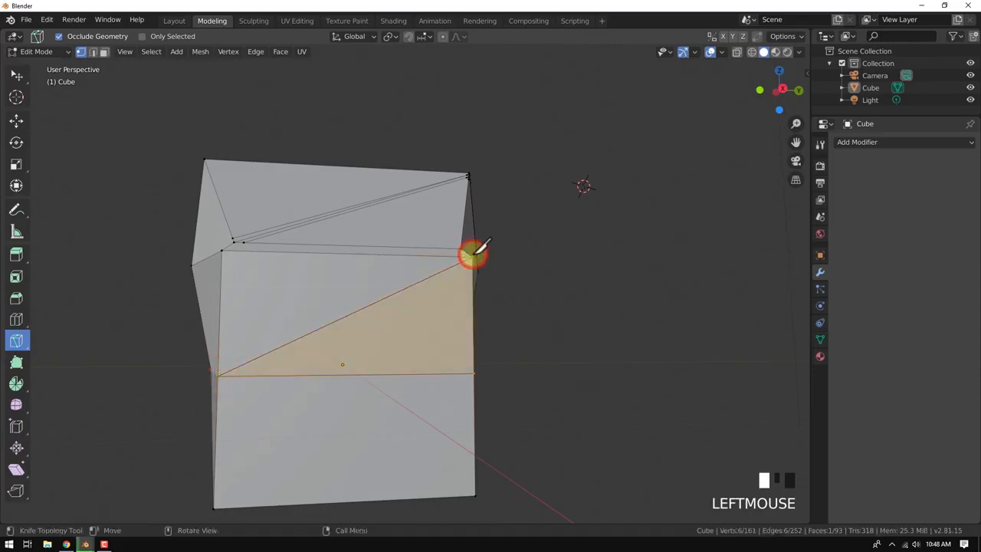
Step: Knife-cut a steep slanted line across the side wall from its upper edge to its lower edge
click(392, 253)
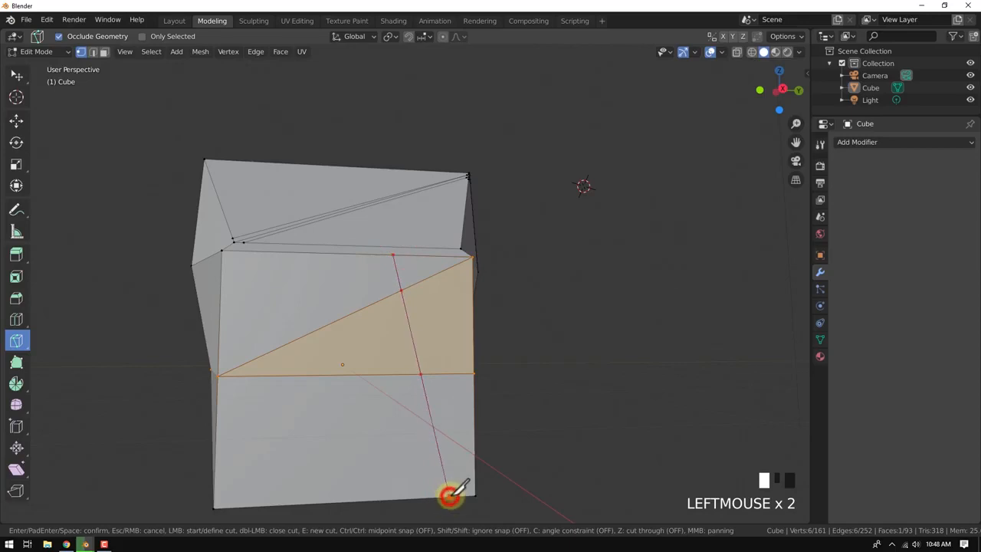
double_click(449, 495)
middle_drag(445, 296, 427, 310)
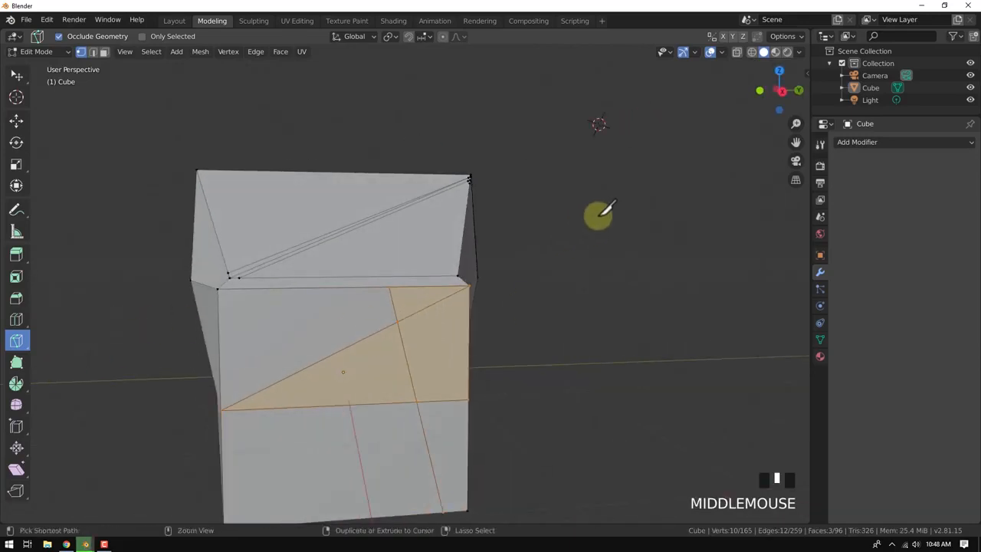
Step: Undo the knife cuts, loop cuts, roof shaping and bevel until only the plain cube is left
key(ctrl+z)
key(ctrl+z)
key(ctrl+z)
key(ctrl+z)
key(ctrl+z)
key(ctrl+z)
key(ctrl+z)
key(ctrl+z)
key(ctrl+z)
key(ctrl+z)
key(ctrl+z)
key(ctrl+z)
key(ctrl+z)
key(ctrl+z)
key(ctrl+z)
key(ctrl+z)
key(ctrl+z)
key(ctrl+z)
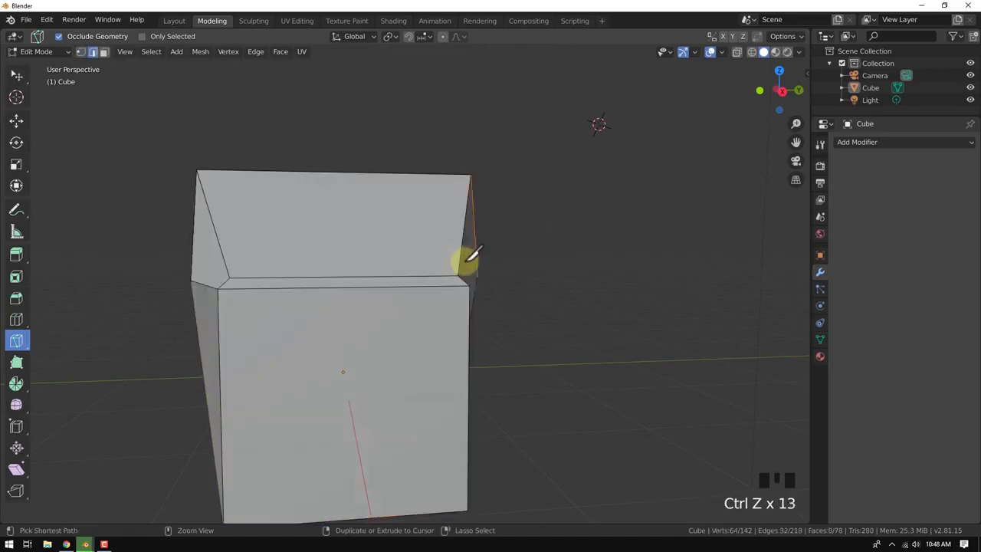
key(ctrl+z)
key(ctrl+z)
middle_drag(512, 239, 553, 207)
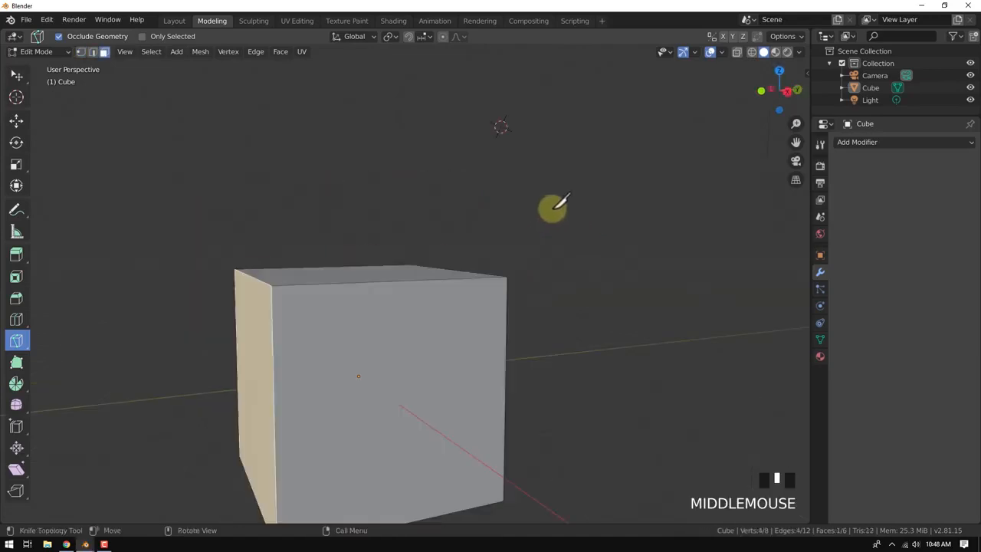
Step: Use Poly Build to pull several corner vertices of the cube to new positions, distorting its shape
click(18, 343)
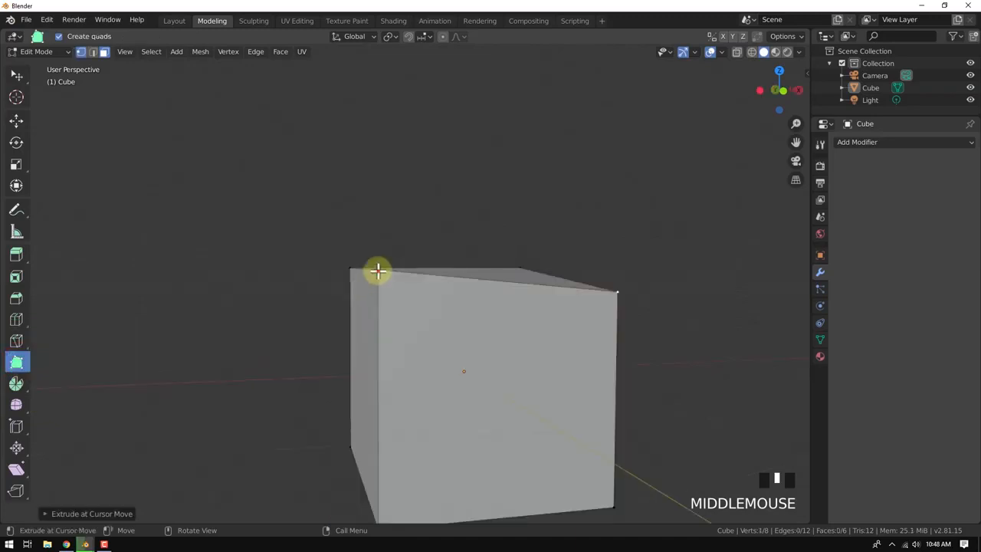
drag(376, 271, 348, 322)
drag(556, 425, 518, 422)
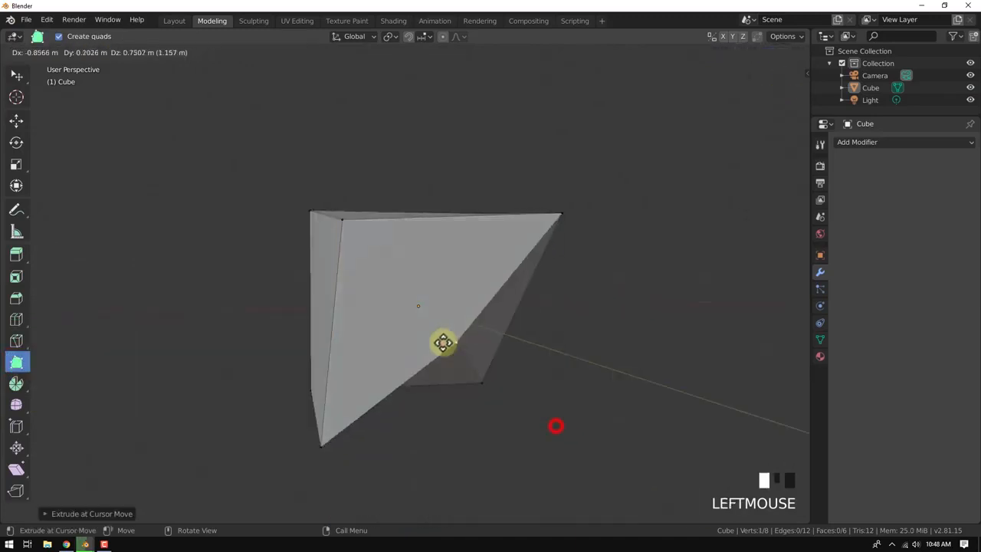
drag(320, 440, 357, 349)
drag(342, 219, 354, 266)
drag(311, 206, 330, 222)
Step: Move two upper vertices of the distorted cube along the X axis with the Move tool and select the vertex below them
click(19, 123)
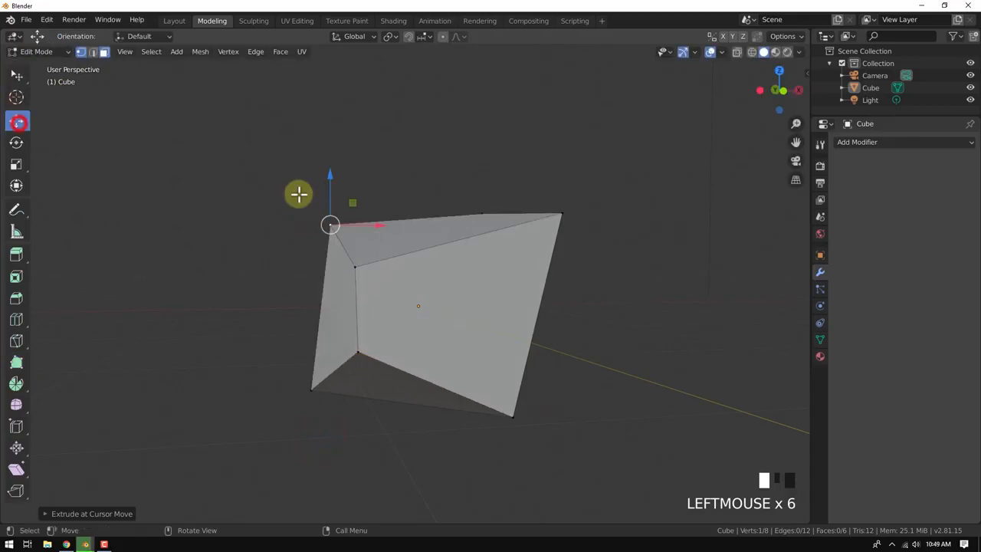
drag(358, 267, 424, 268)
click(359, 267)
click(360, 349)
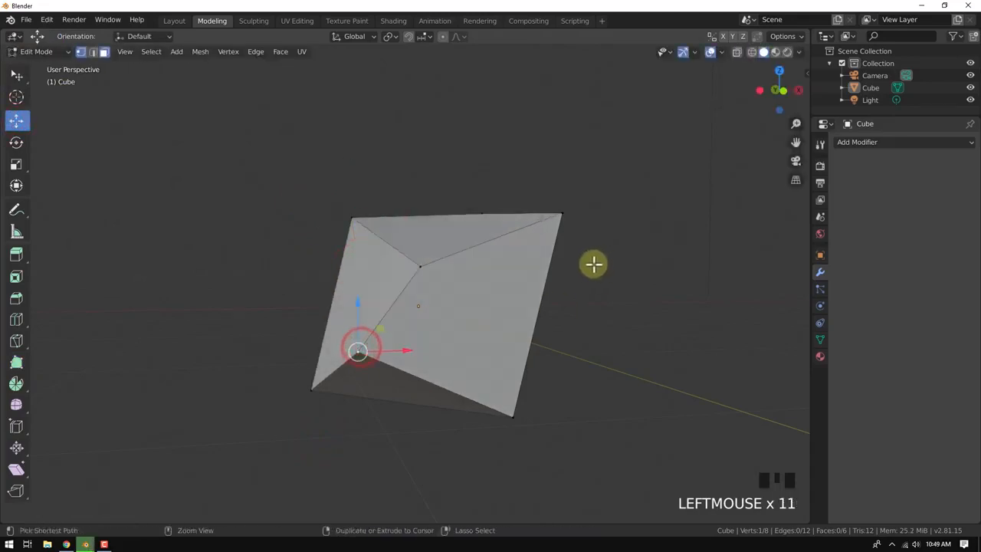
Step: Undo all the vertex moves to restore the plain cube
key(ctrl+z)
key(ctrl+z)
key(ctrl+z)
key(ctrl+z)
key(ctrl+z)
key(ctrl+z)
key(ctrl+z)
key(ctrl+z)
key(ctrl+z)
key(ctrl+z)
key(ctrl+z)
key(ctrl+z)
key(ctrl+z)
key(ctrl+z)
key(ctrl+z)
key(ctrl+z)
key(ctrl+z)
key(ctrl+z)
key(ctrl+z)
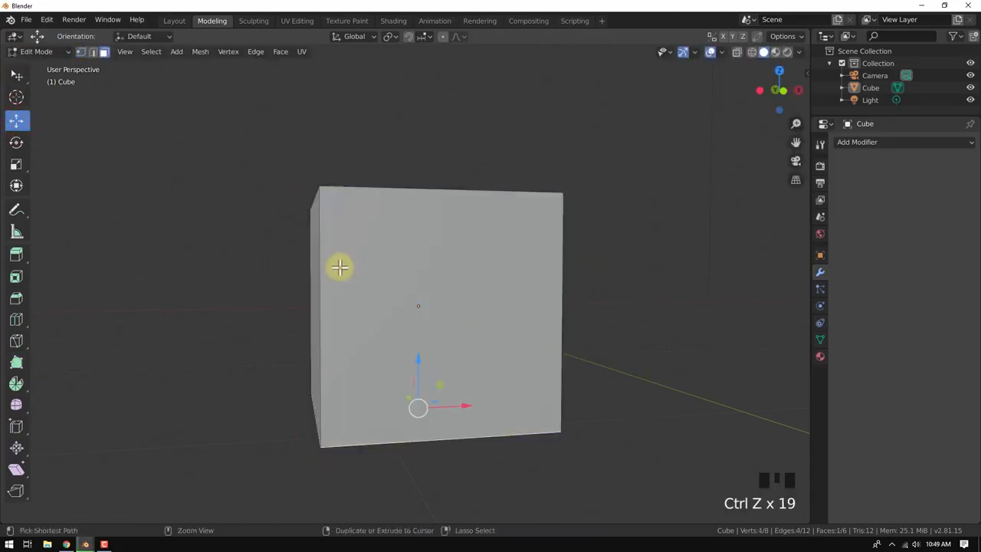
Step: Activate the Spin tool on the Z axis with 9 steps and select the cube's top face
click(17, 384)
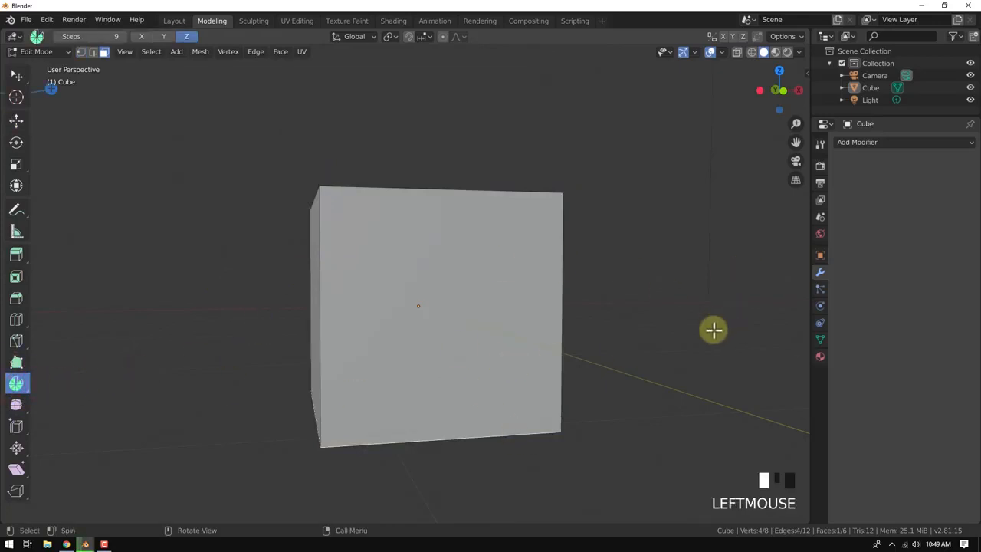
middle_drag(714, 329, 602, 344)
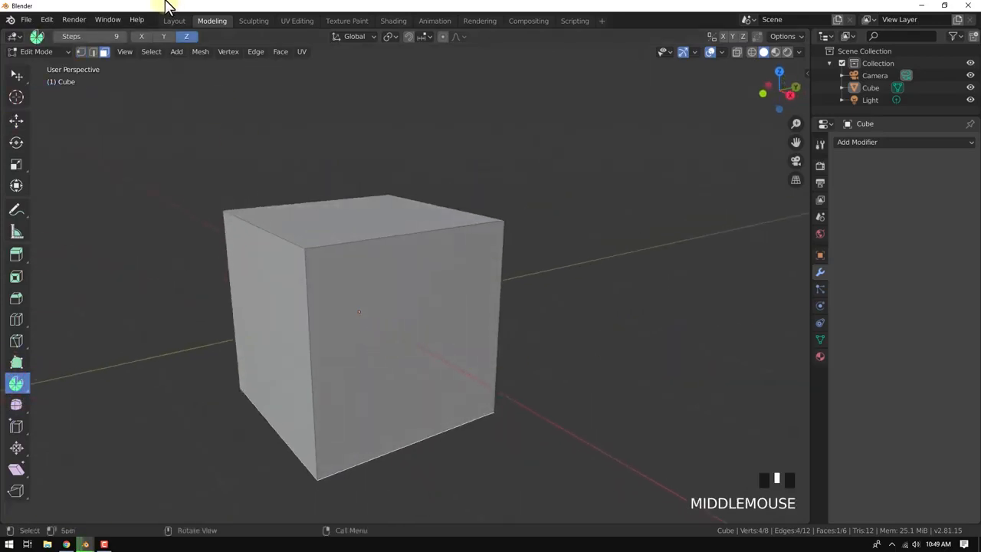
middle_drag(460, 330, 45, 383)
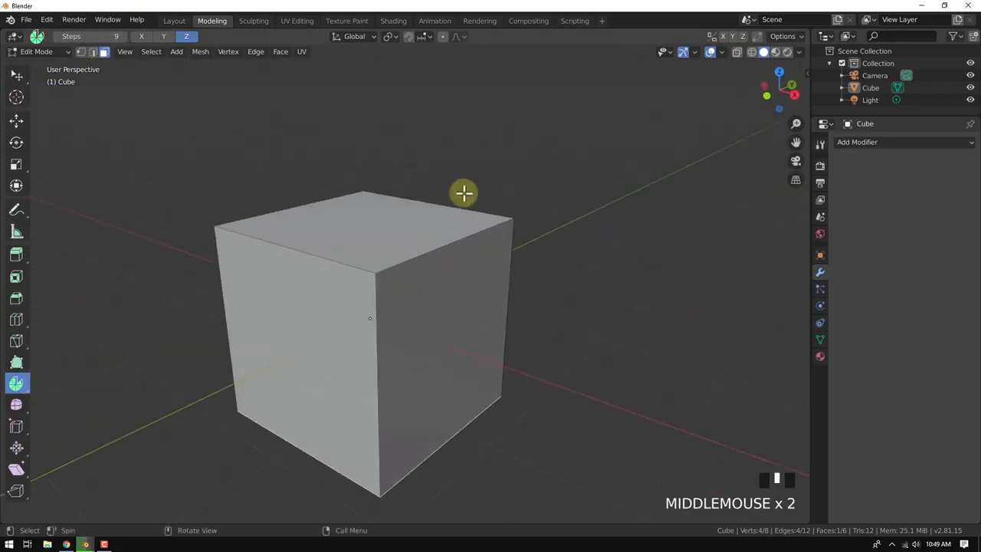
key(KP_1)
shift+middle_drag(540, 304, 383, 363)
middle_drag(440, 261, 265, 173)
middle_drag(353, 212, 377, 198)
click(343, 185)
key(KP_1)
shift+middle_drag(551, 299, 587, 248)
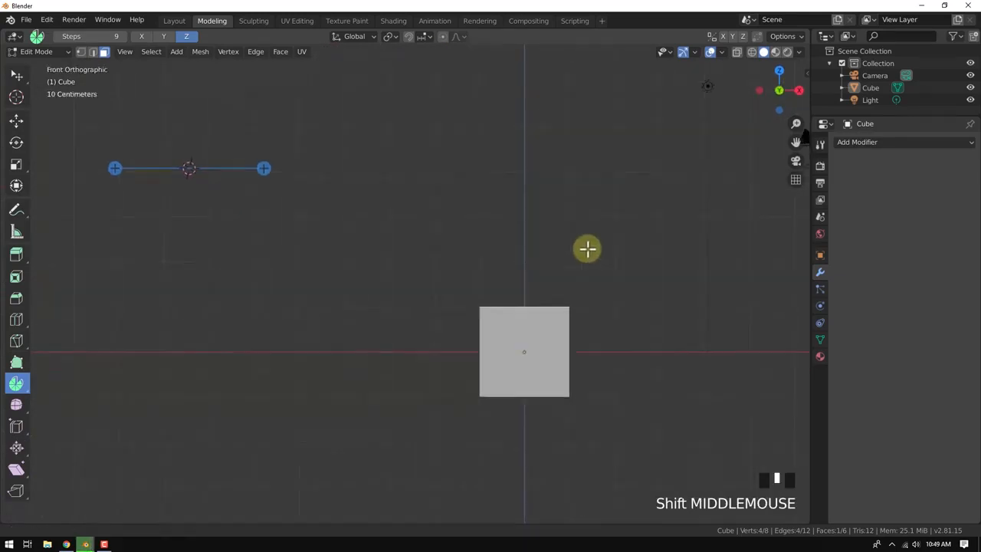
middle_drag(114, 167, 298, 105)
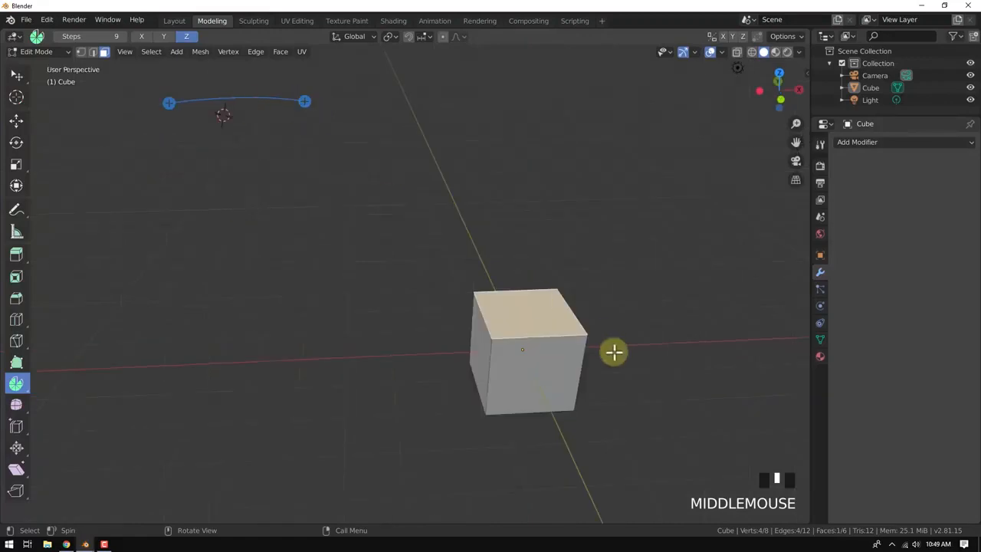
Step: Try spinning different faces of the cube around the 3D cursor, selecting a face before each spin
click(541, 388)
middle_drag(467, 351, 434, 335)
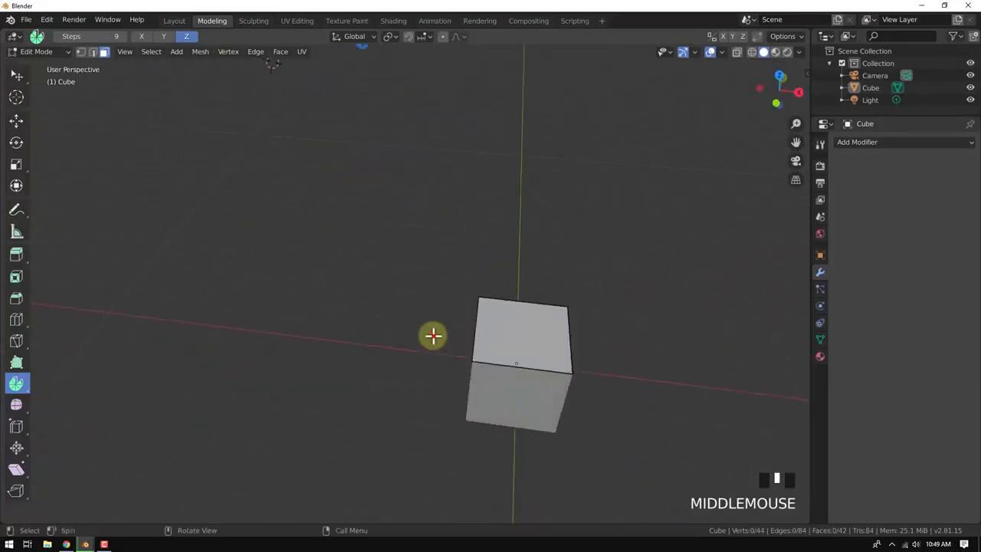
scroll(427, 332, down, 5)
shift+middle_drag(501, 254, 452, 328)
click(448, 328)
drag(412, 158, 460, 150)
mouse_move(449, 291)
middle_down()
mouse_move(513, 203)
mouse_move(416, 271)
mouse_move(437, 390)
mouse_move(436, 379)
mouse_move(475, 394)
mouse_move(463, 393)
mouse_move(462, 291)
mouse_move(448, 276)
middle_up()
click(436, 378)
scroll(463, 393, down, 3)
drag(450, 116, 460, 199)
Step: Undo the trial spins of the cube's faces
key(ctrl+z)
key(ctrl+z)
key(ctrl+z)
key(ctrl+z)
key(ctrl+z)
key(ctrl+z)
Step: Try spinning the cube's side face around the 3D cursor by about -205° in 9 steps
middle_drag(497, 202, 462, 269)
scroll(448, 287, up, 3)
click(452, 264)
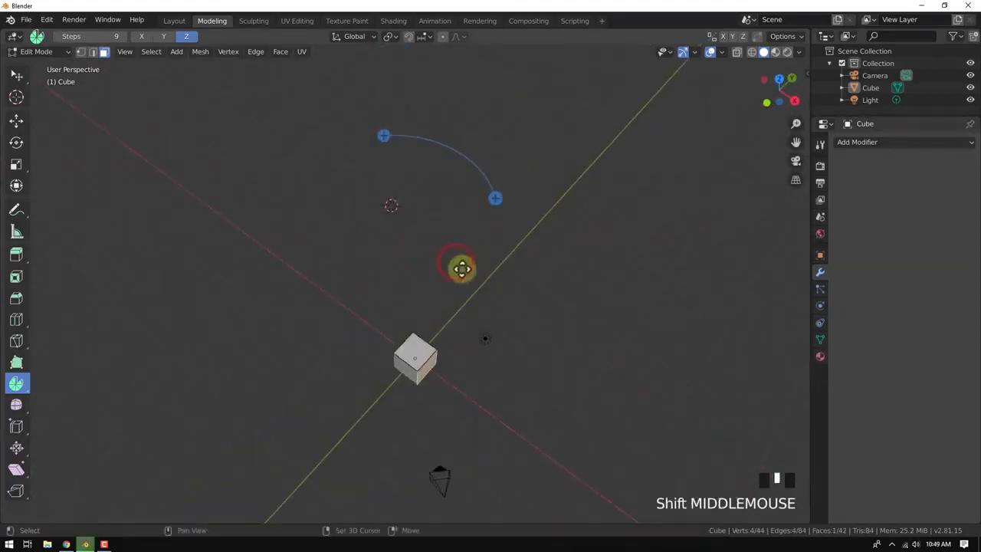
drag(497, 195, 330, 189)
click(66, 515)
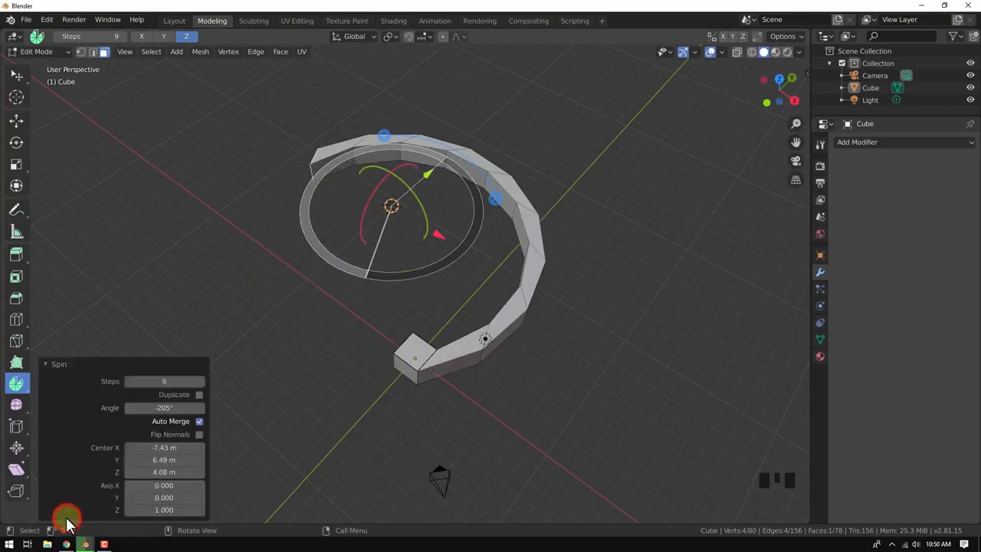
double_click(194, 329)
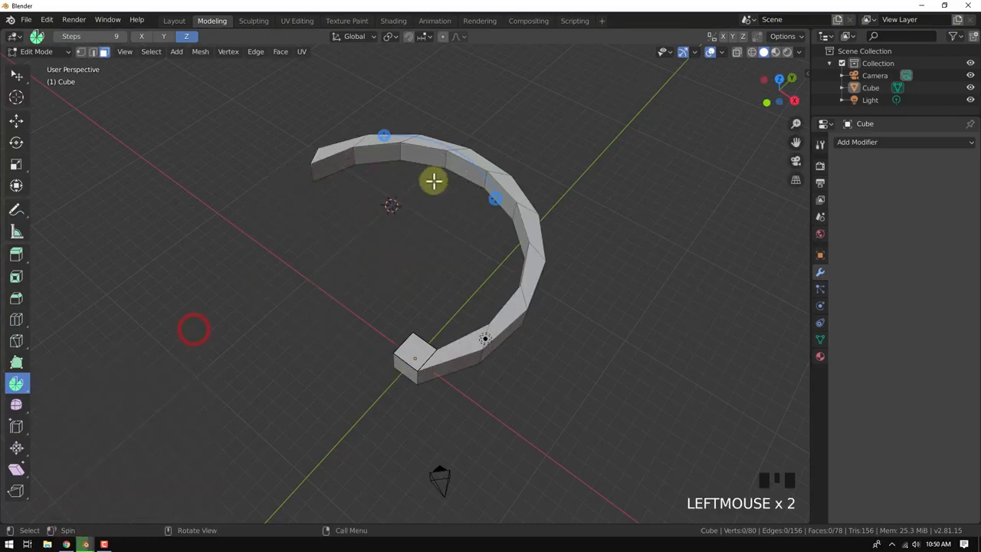
key(ctrl+z)
key(ctrl+z)
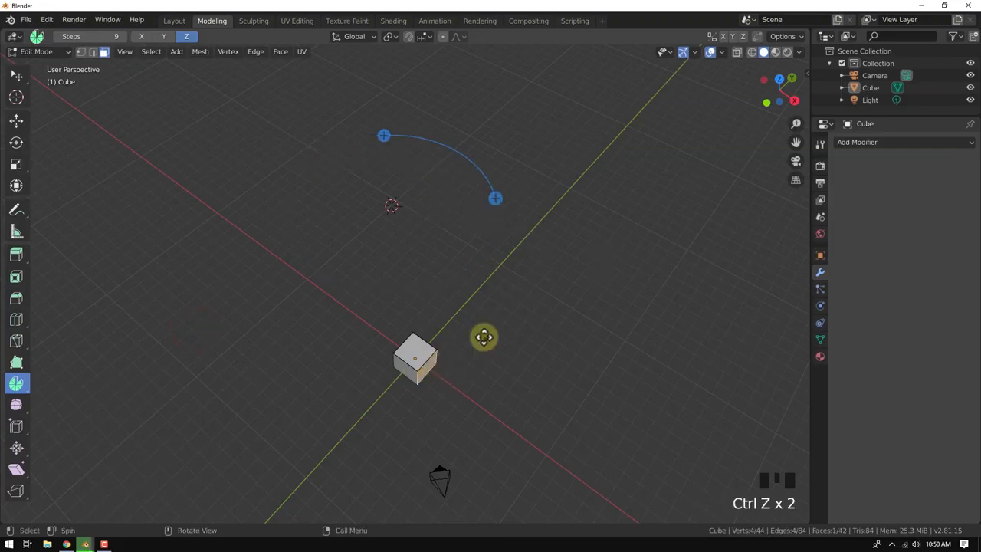
Step: Spin the selected side face around the 3D cursor by about -152° about Z and show the Spin settings
drag(497, 143, 361, 202)
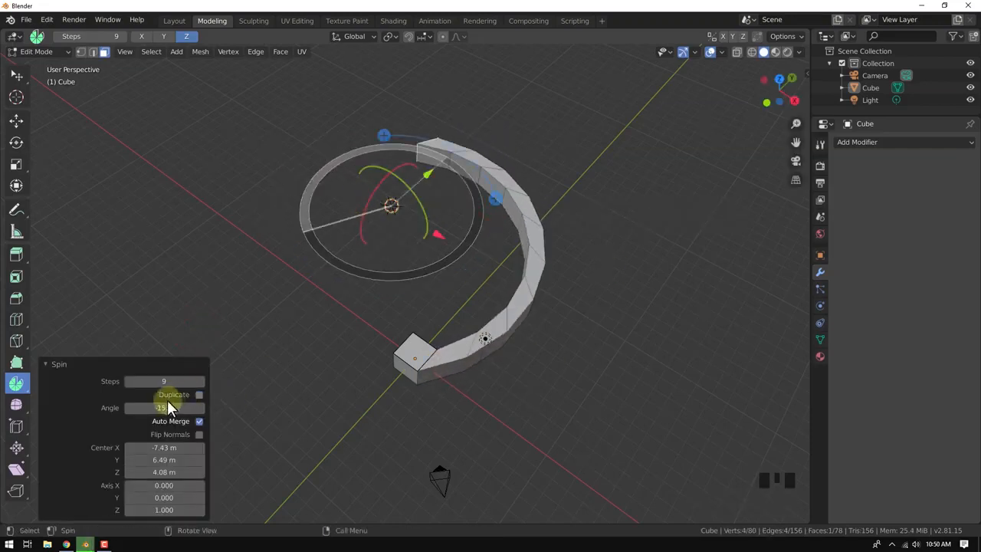
click(53, 363)
click(52, 514)
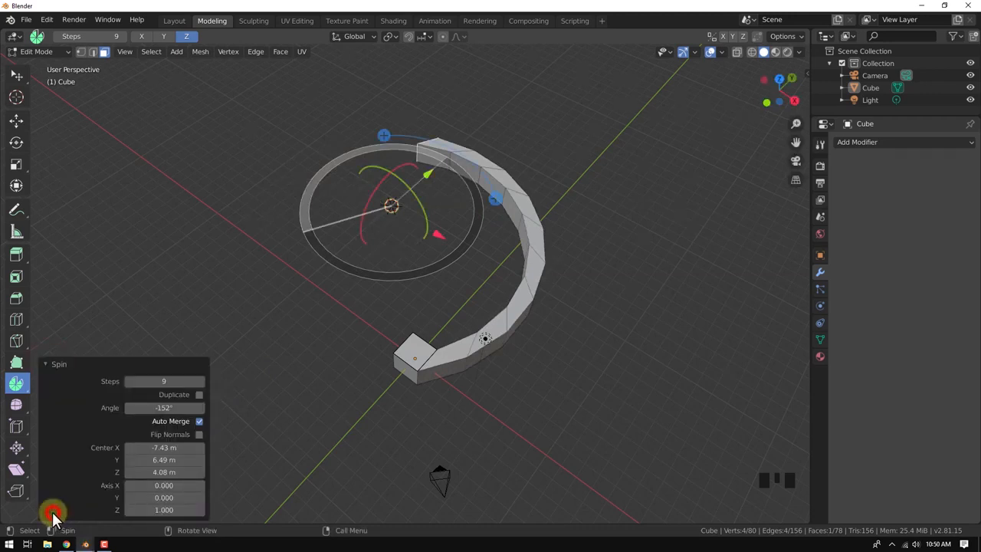
Step: Raise the number of spin steps to 16 to smooth the curved arm
click(198, 381)
click(198, 381)
click(197, 382)
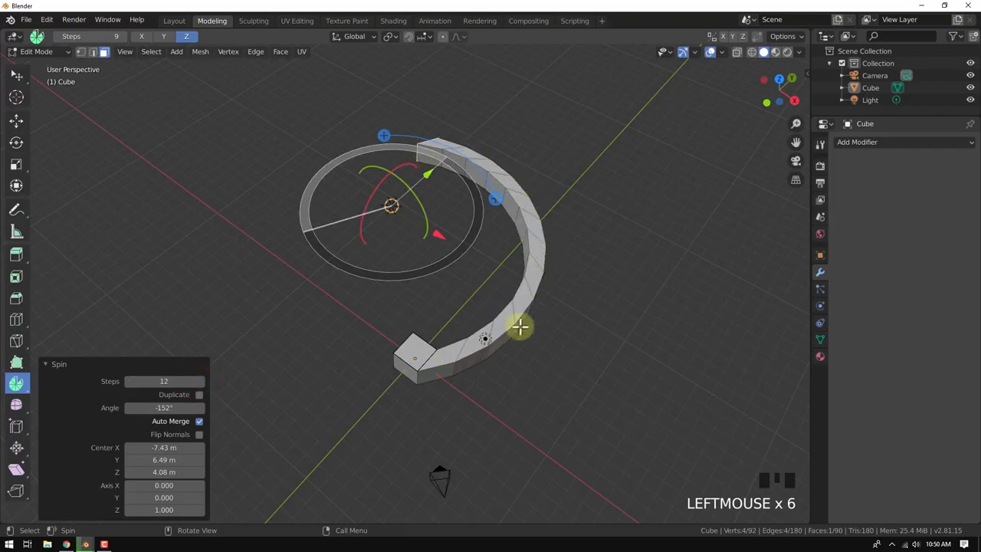
click(199, 381)
click(199, 381)
click(199, 382)
click(200, 382)
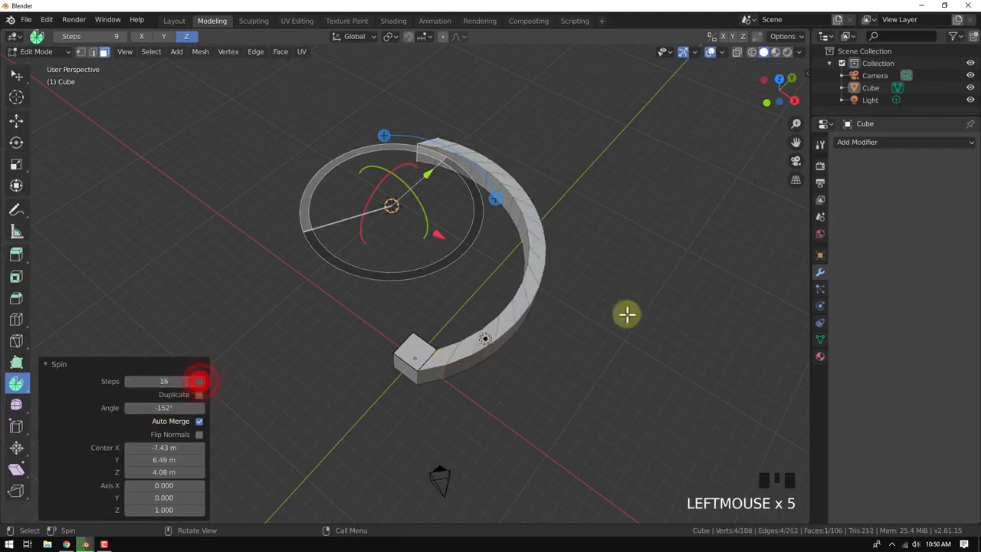
Step: Extend the curved arm by a further spin of about -202°, and undo the spins after switching to Spin Duplicates
drag(496, 198, 342, 225)
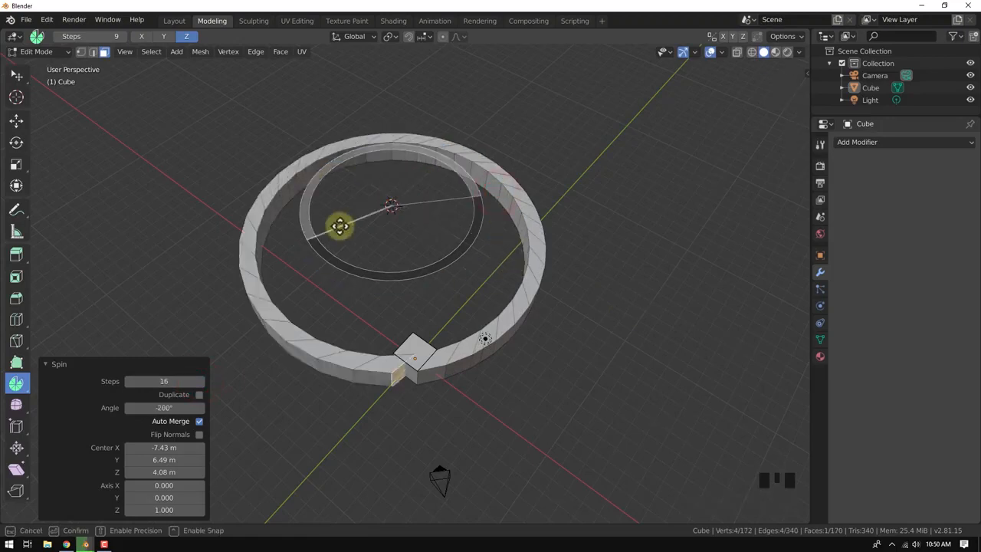
click(16, 389)
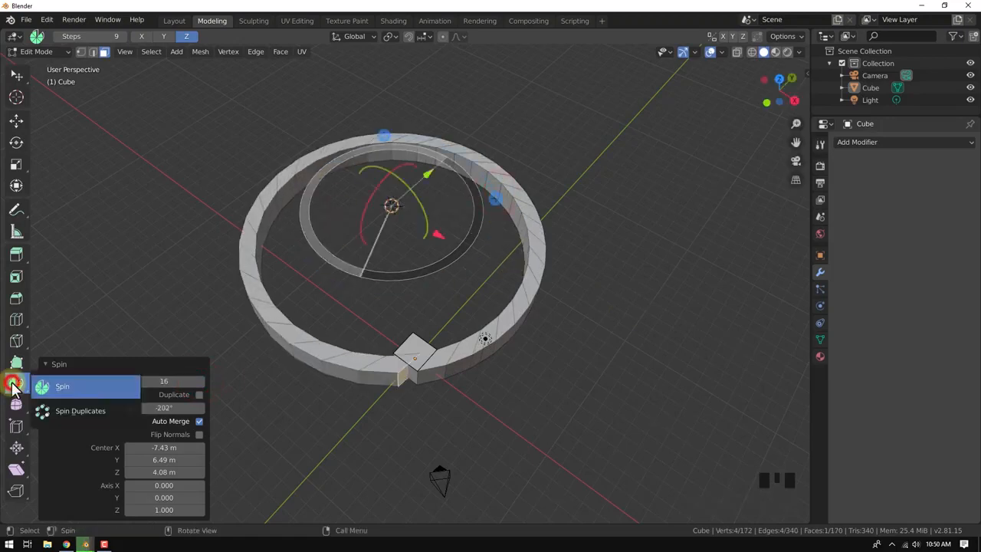
click(65, 413)
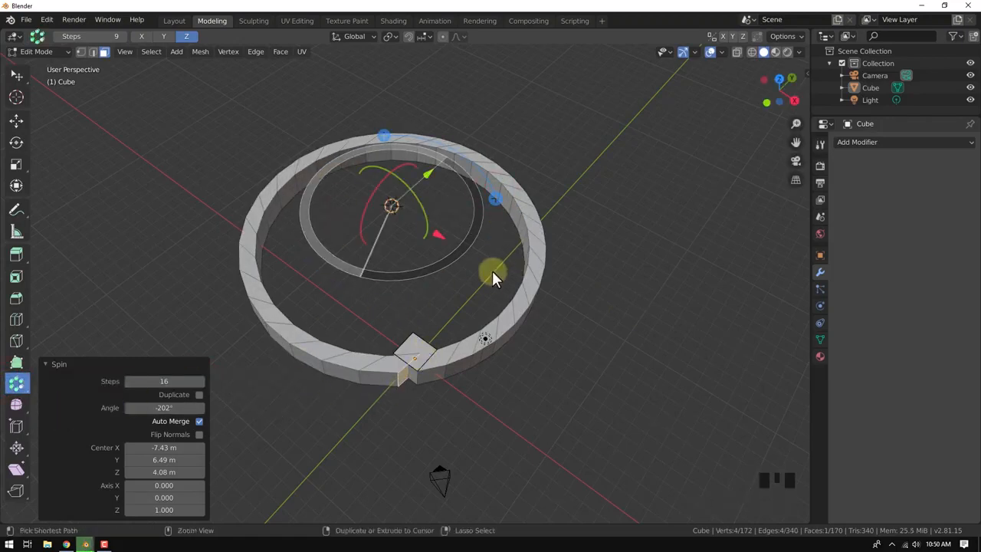
key(ctrl+z)
key(ctrl+z)
Step: Place the 3D cursor at the centre of the cube's top face
click(16, 96)
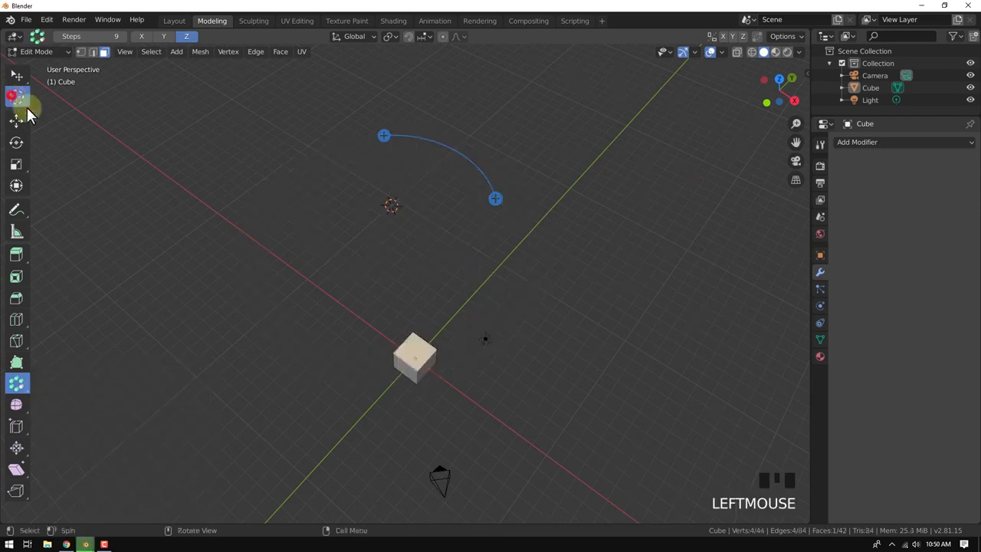
click(419, 358)
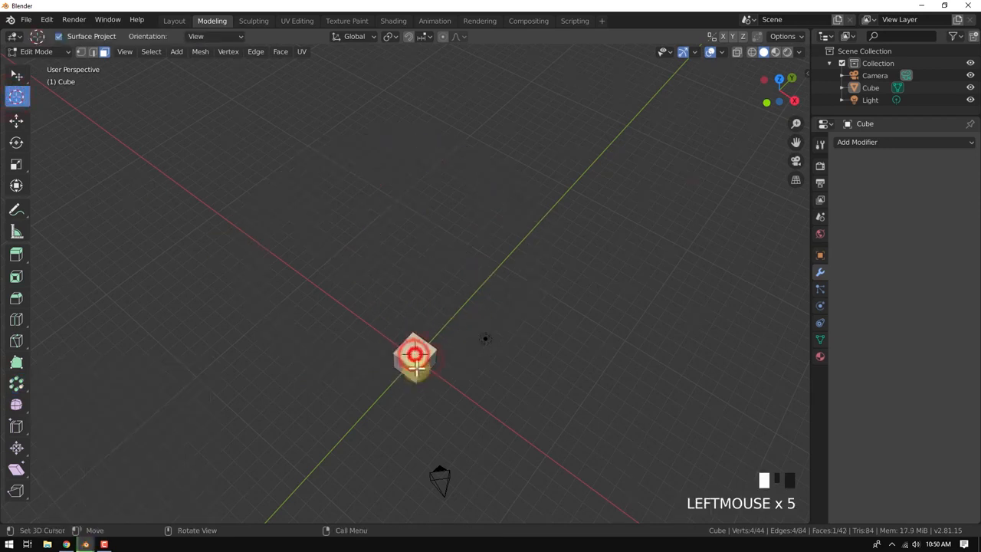
middle_drag(416, 366, 390, 360)
key(KP_6)
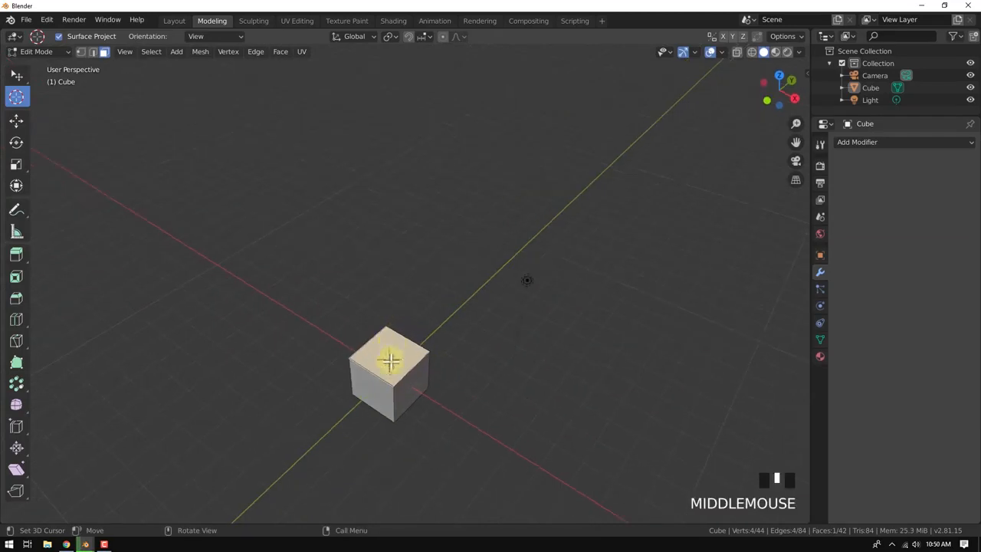
click(16, 96)
click(389, 356)
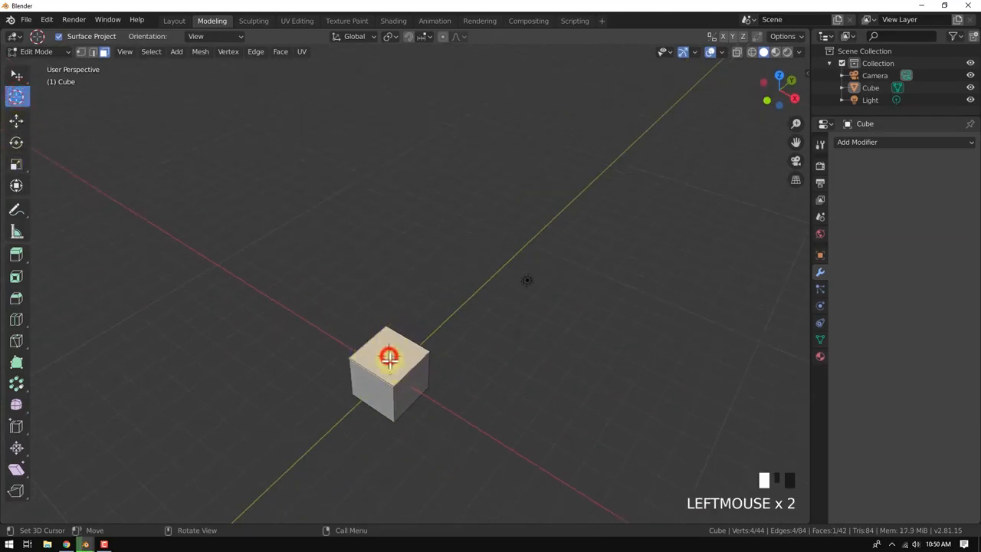
click(415, 378)
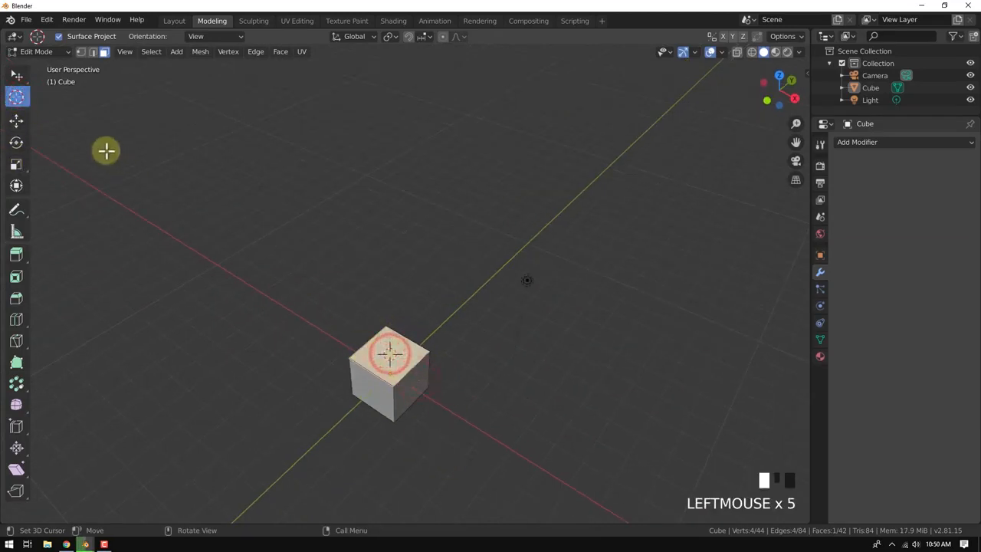
Step: Try Spin Duplicates on the cube's side face by about -138° and by about -75° around the 3D cursor, undoing each trial
click(14, 75)
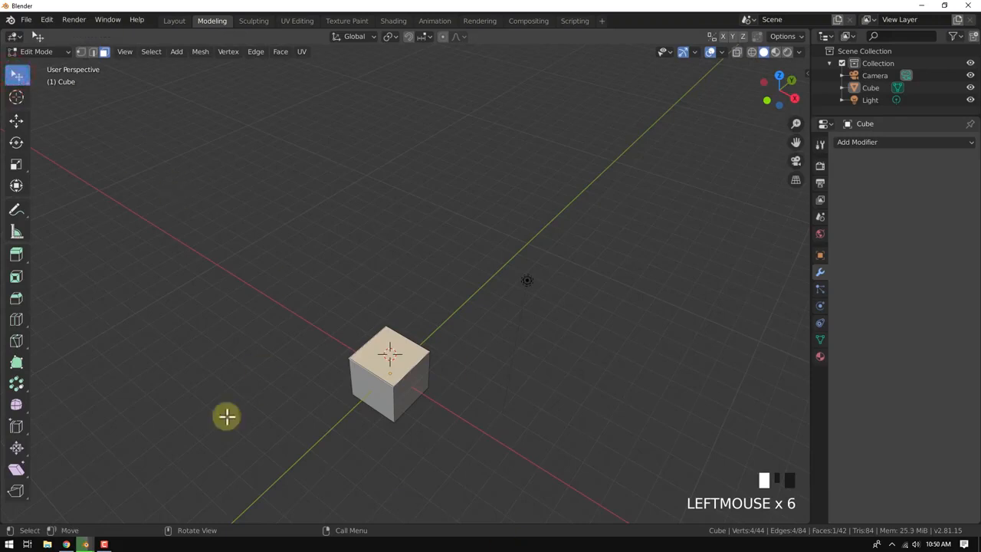
click(414, 386)
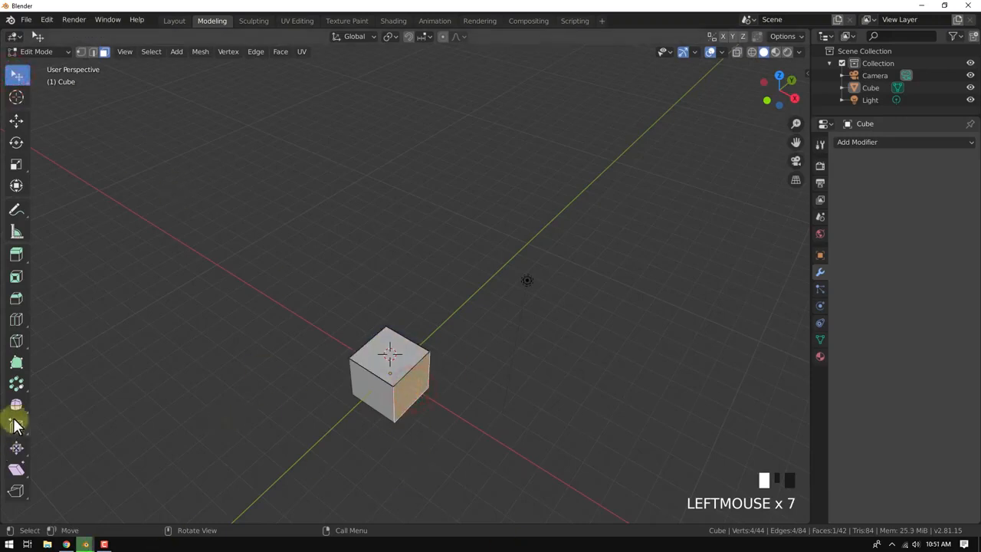
click(17, 387)
drag(492, 345, 287, 346)
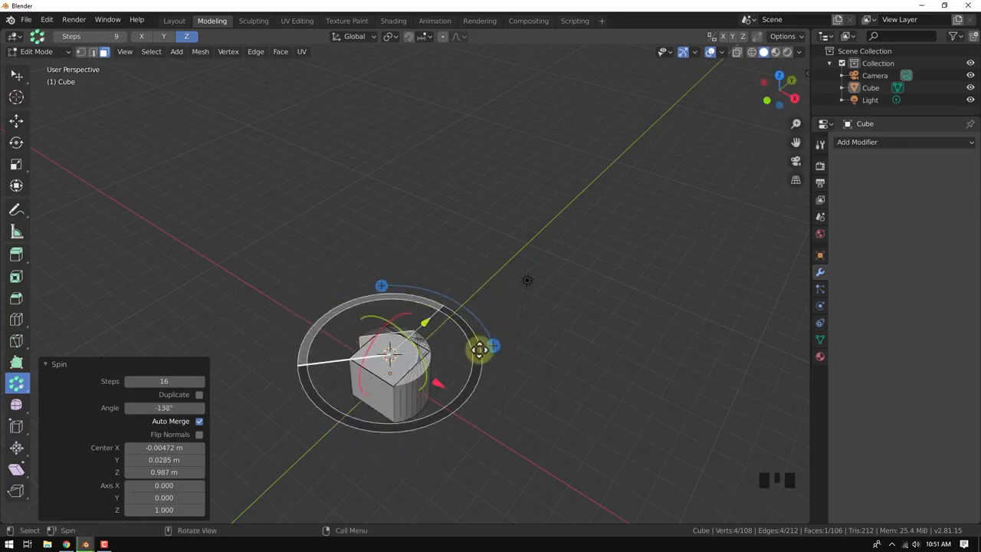
key(ctrl+z)
drag(371, 281, 483, 293)
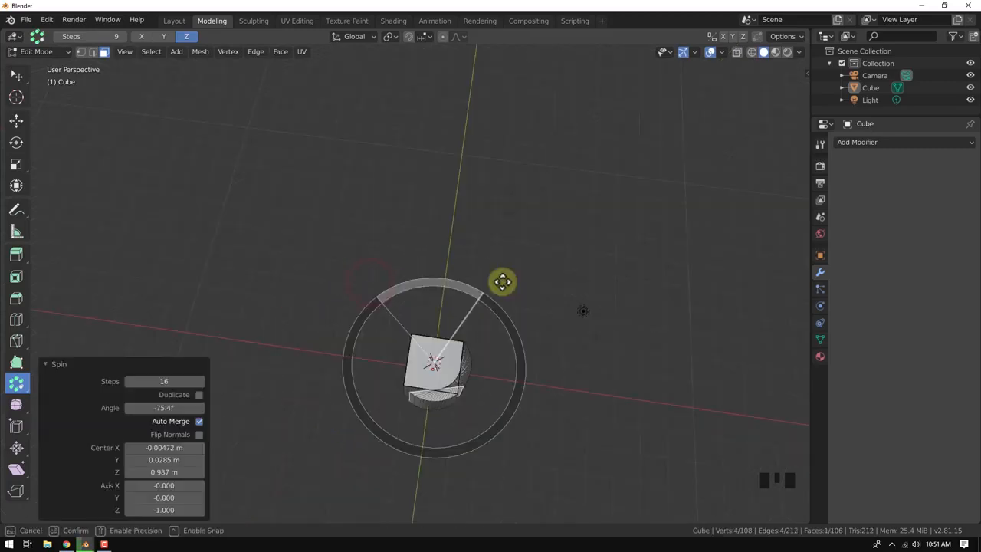
key(ctrl+z)
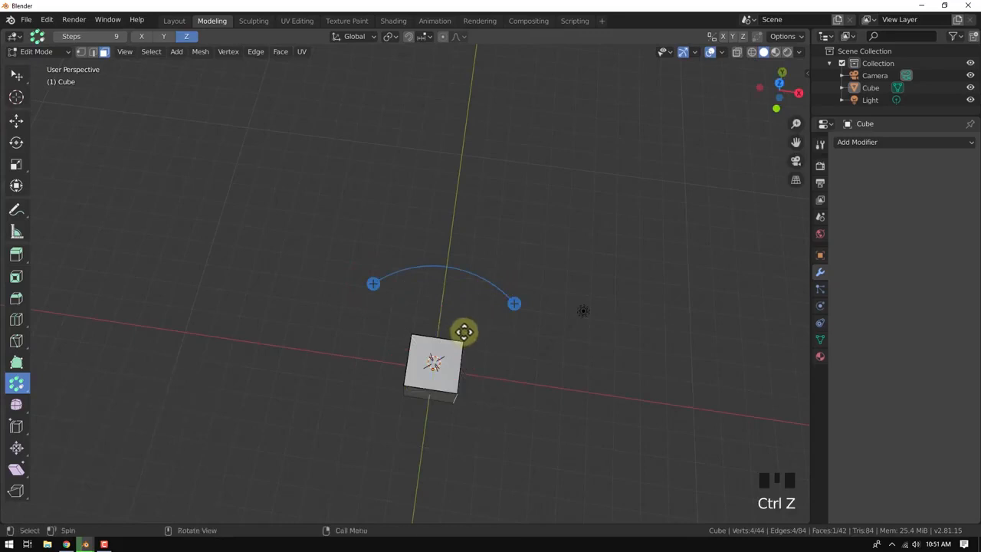
Step: Switch to top view and place the 3D cursor near the Y axis at about Y 10.9 m, away from the cube
key(KP_7)
shift+middle_drag(468, 340, 435, 333)
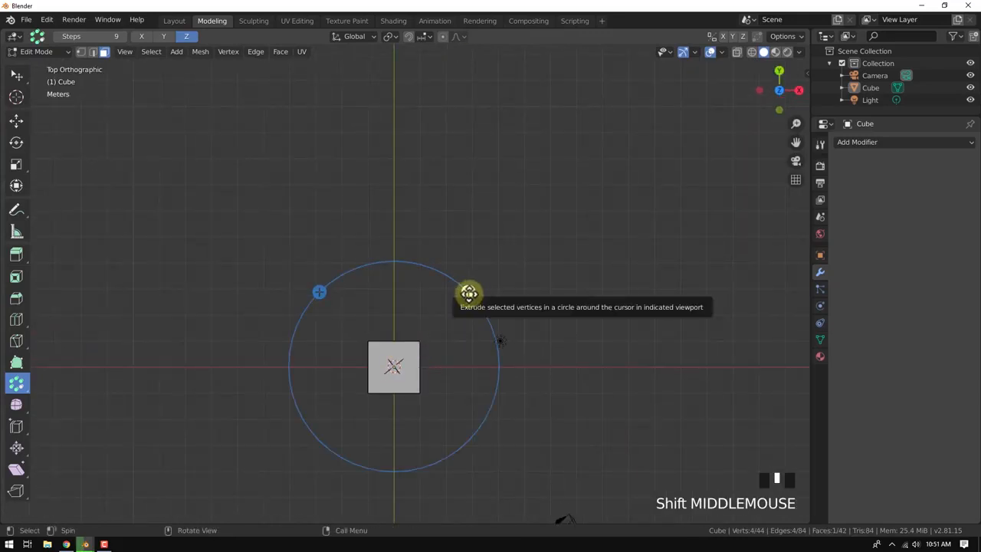
click(13, 93)
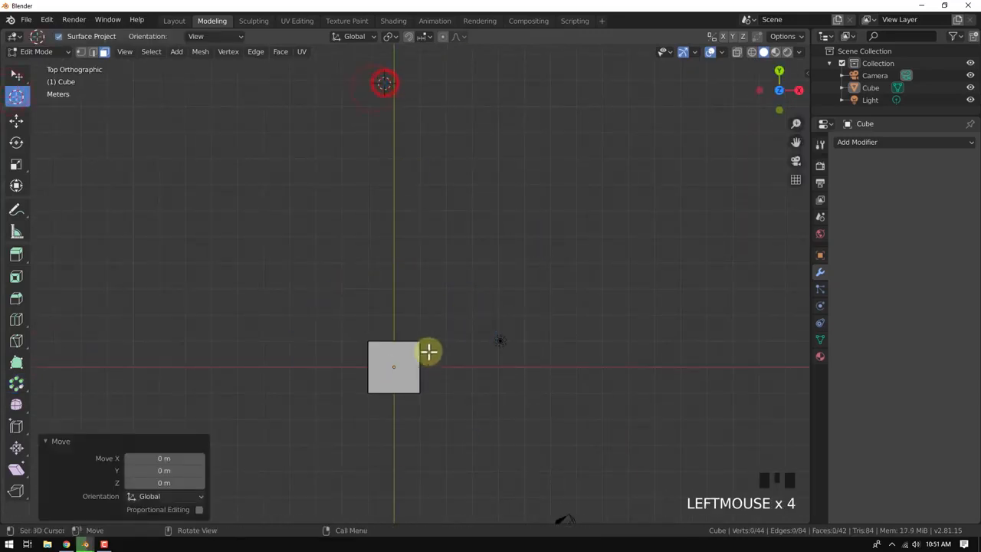
click(16, 75)
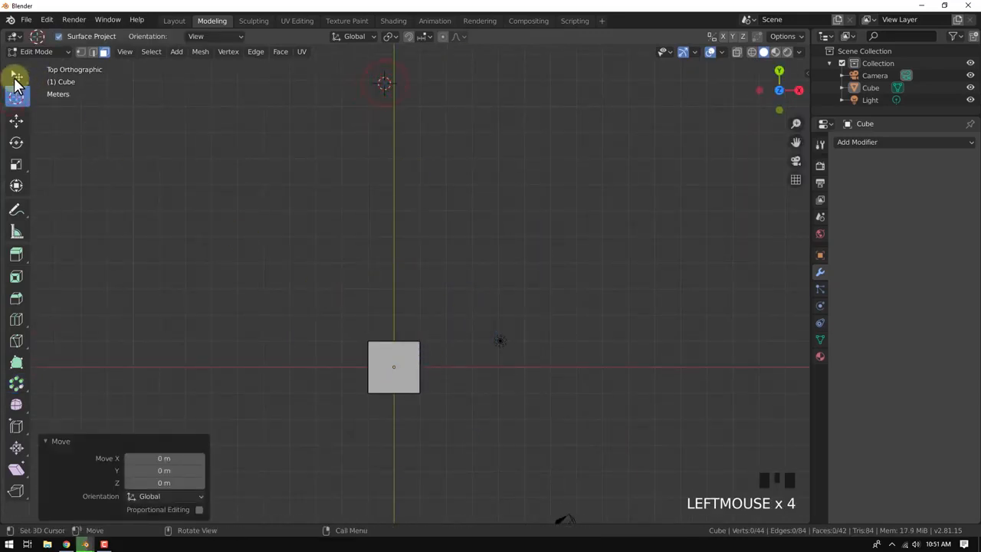
middle_drag(406, 345, 427, 291)
key(KP_7)
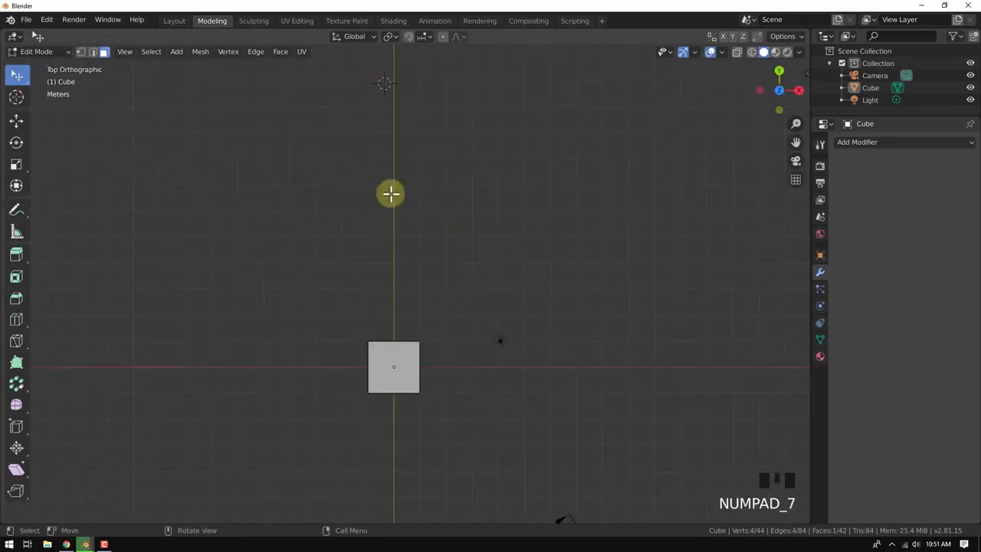
Step: Spin the cube's top face around the 3D cursor by about 259° in 18 steps and inspect the resulting arc
click(16, 383)
key(a)
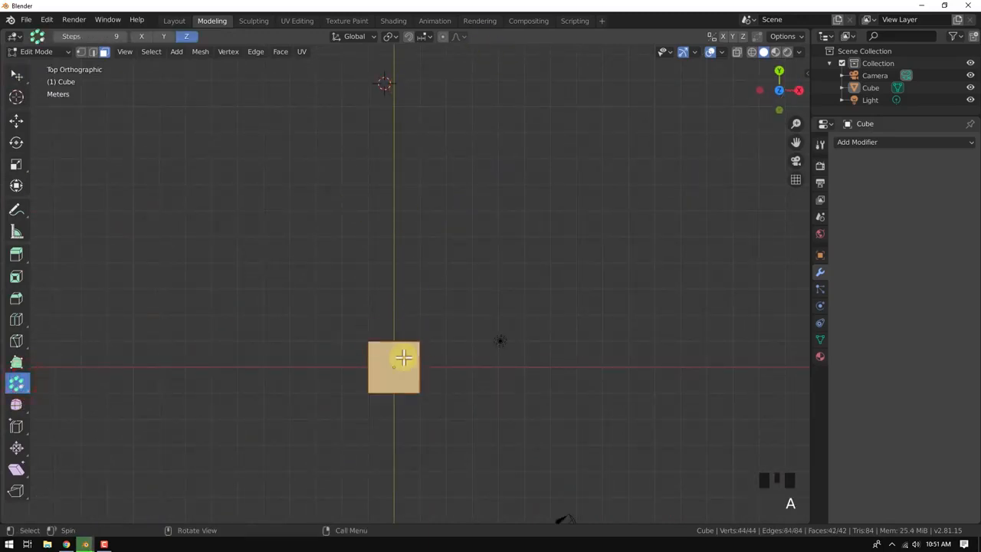
click(462, 346)
click(396, 357)
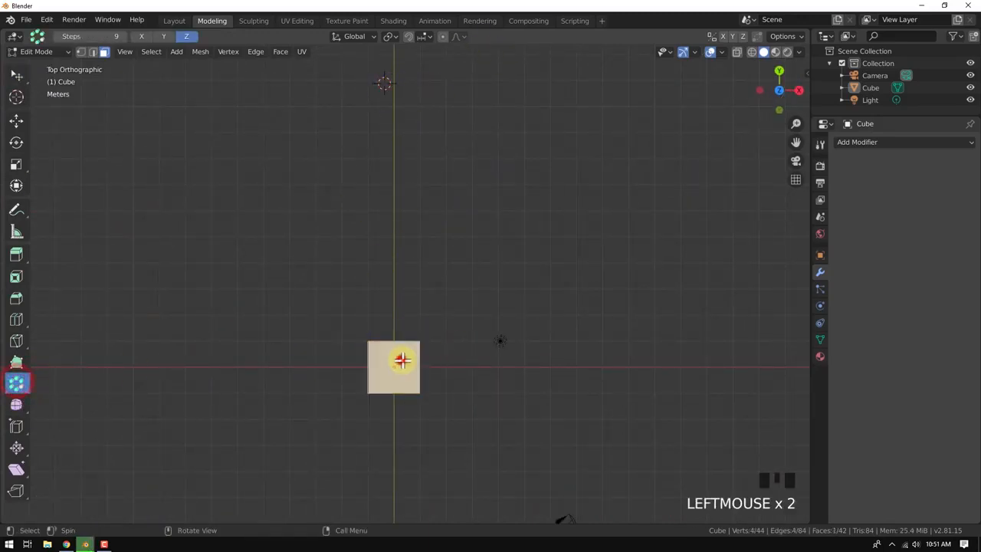
scroll(362, 141, down, 4)
shift+middle_drag(385, 98, 364, 181)
drag(424, 123, 219, 243)
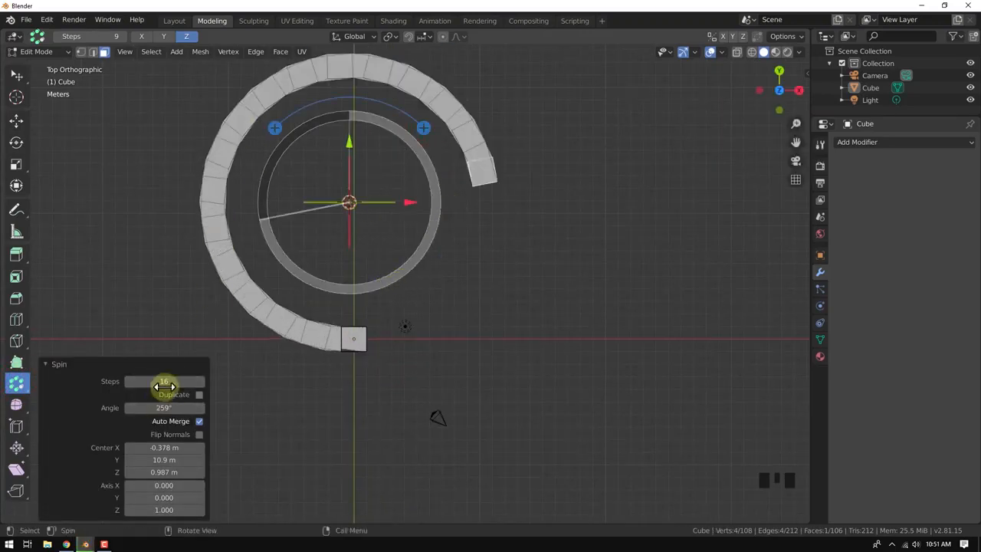
mouse_move(163, 385)
mouse_down()
mouse_move(158, 379)
mouse_move(169, 379)
mouse_up()
middle_drag(532, 306, 244, 228)
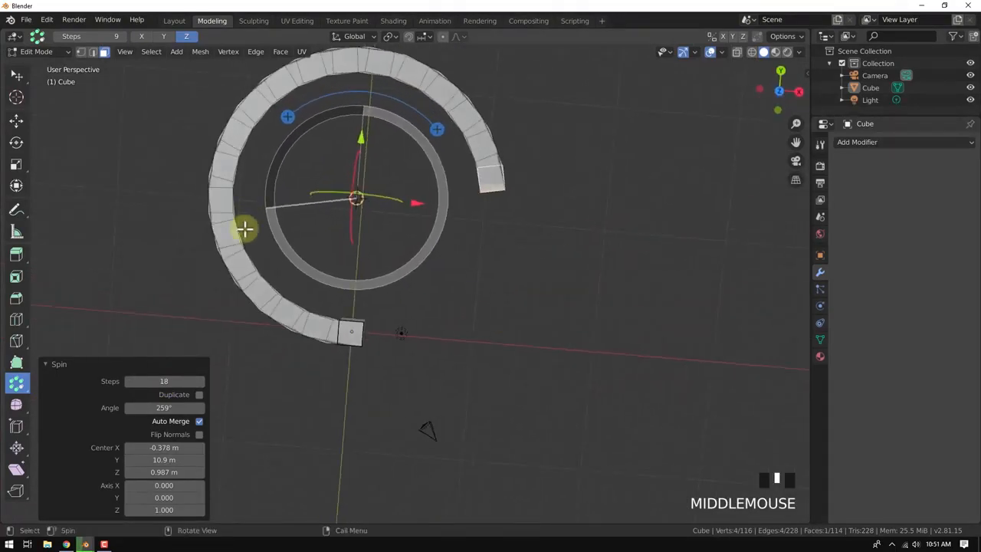
middle_drag(62, 363, 350, 288)
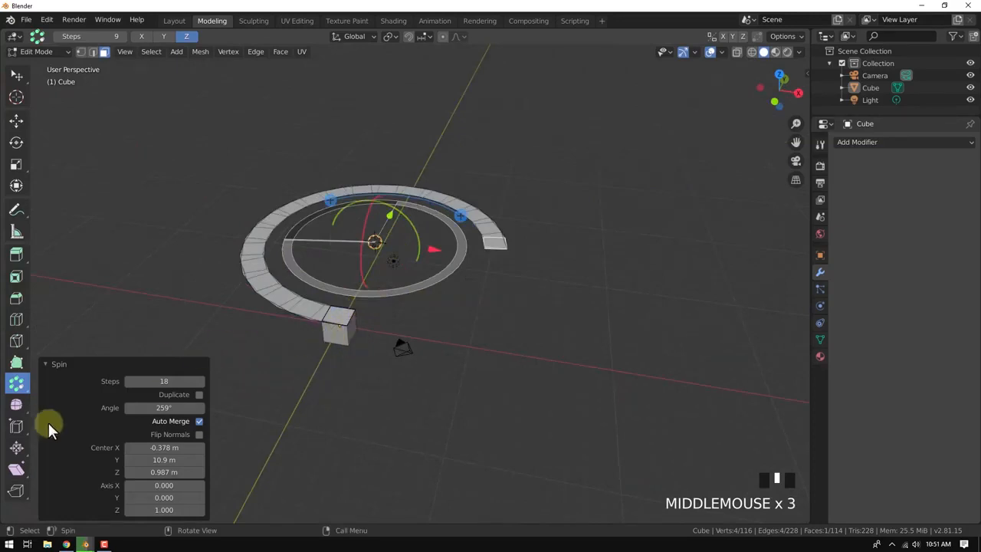
Step: Undo the top-face spin and all earlier mesh edits back to the plain six-faced cube
click(47, 362)
key(ctrl+z)
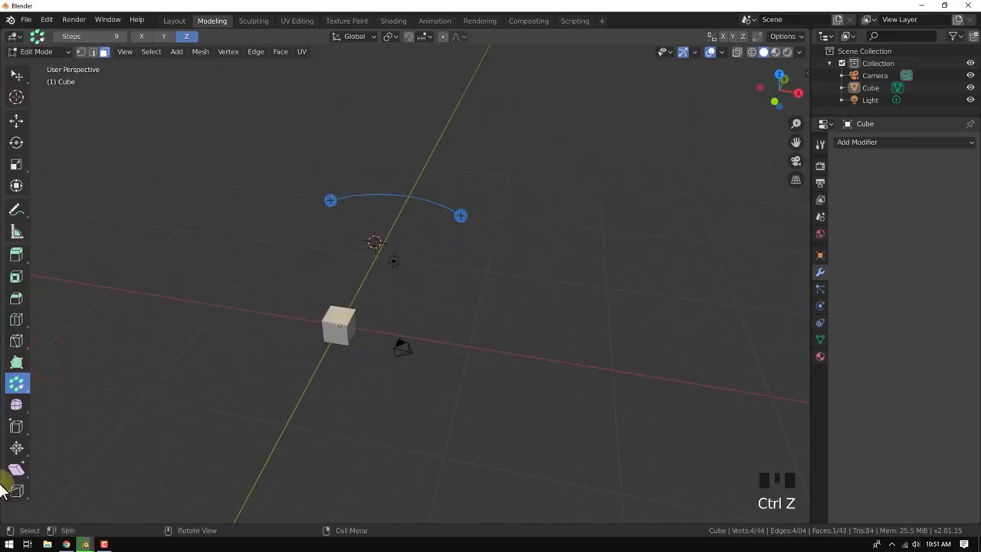
scroll(370, 214, up, 6)
key(ctrl+z)
key(ctrl+z)
key(ctrl+z)
key(ctrl+z)
key(ctrl+z)
key(ctrl+z)
key(ctrl+z)
key(ctrl+z)
key(ctrl+z)
key(ctrl+z)
key(ctrl+z)
key(ctrl+z)
key(ctrl+z)
key(ctrl+z)
key(ctrl+z)
key(ctrl+z)
key(ctrl+z)
key(ctrl+z)
key(ctrl+z)
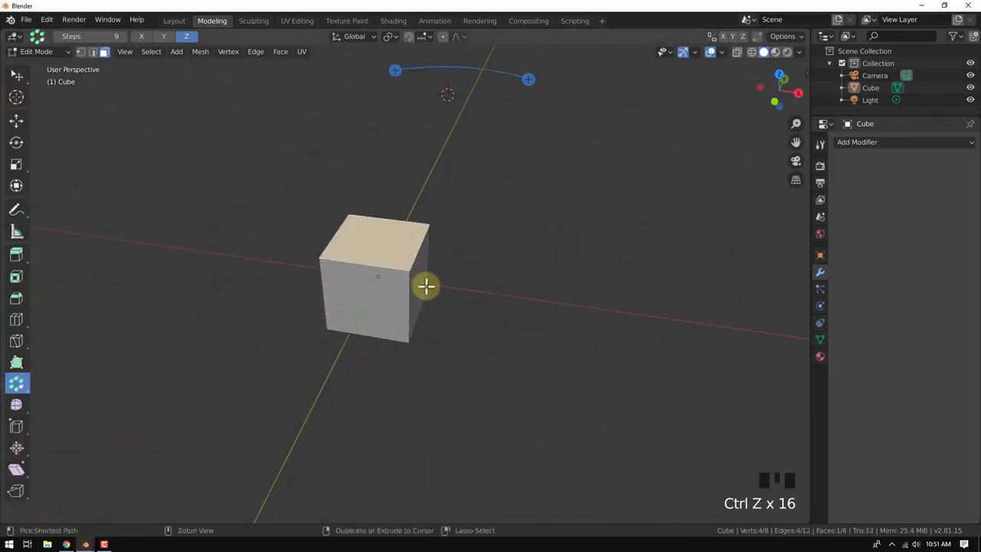
Step: Select the whole cube and subdivide it three times into an 8 by 8 grid on each side
mouse_move(394, 294)
middle_down()
mouse_move(406, 278)
mouse_move(383, 299)
middle_up()
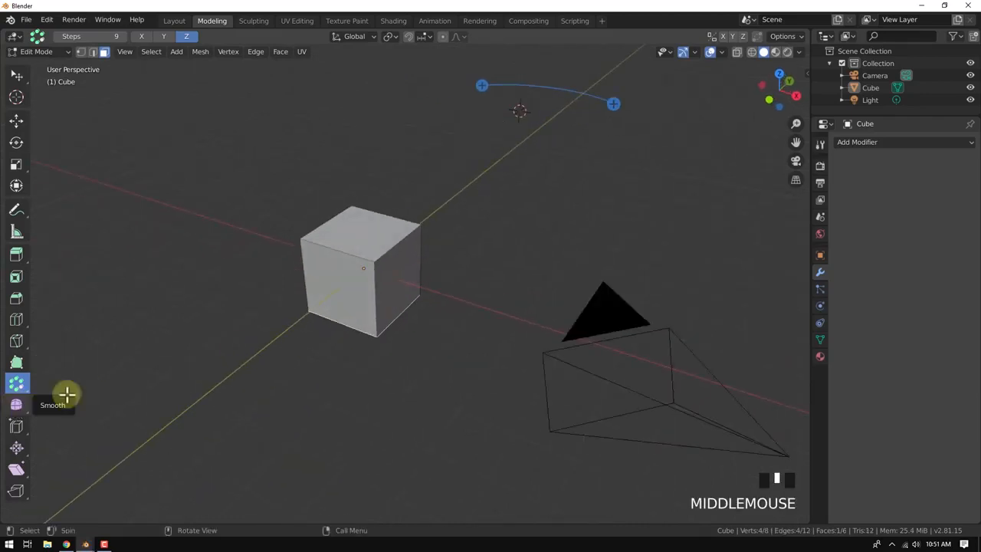
key(a)
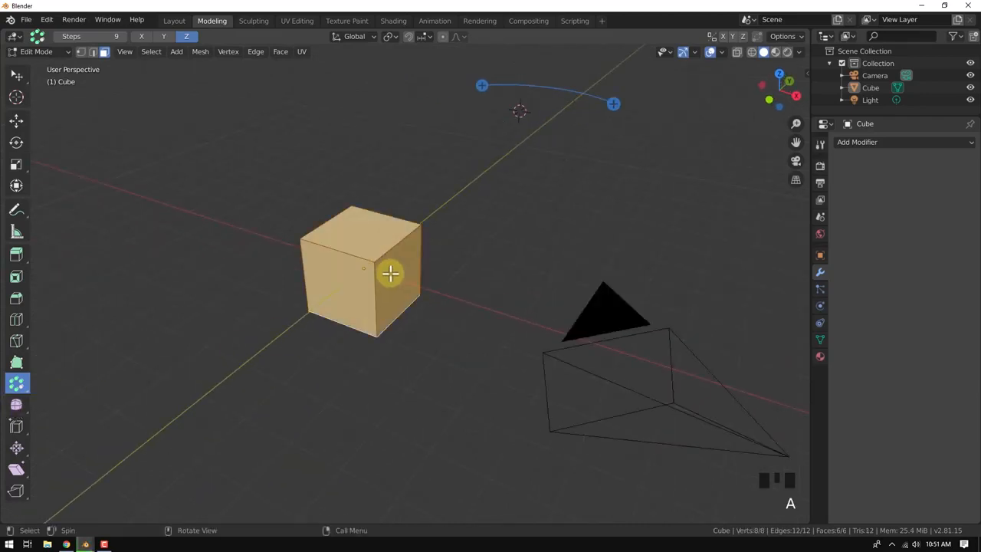
right_click(361, 228)
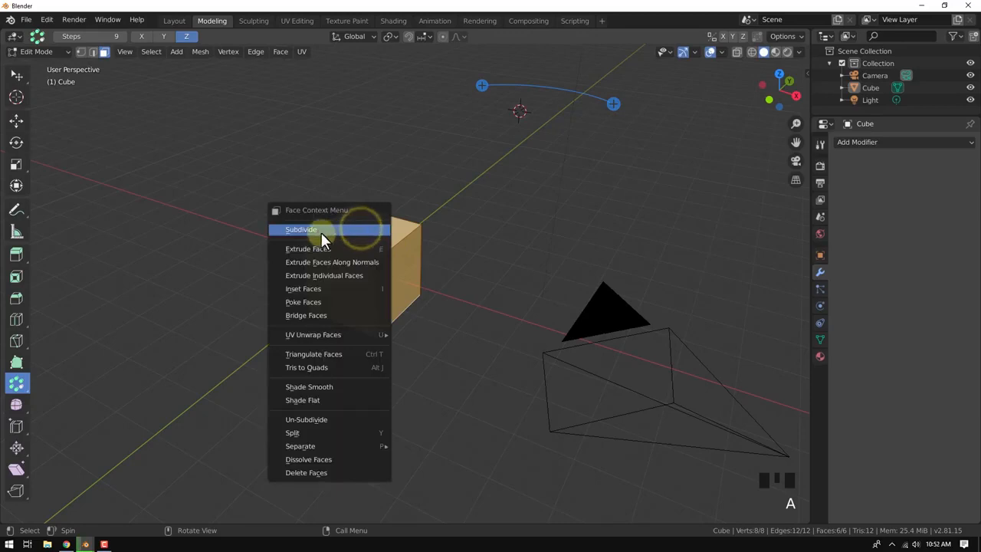
click(321, 229)
right_click(332, 230)
click(331, 231)
middle_drag(334, 229, 78, 389)
scroll(403, 236, up, 2)
right_click(401, 213)
click(401, 213)
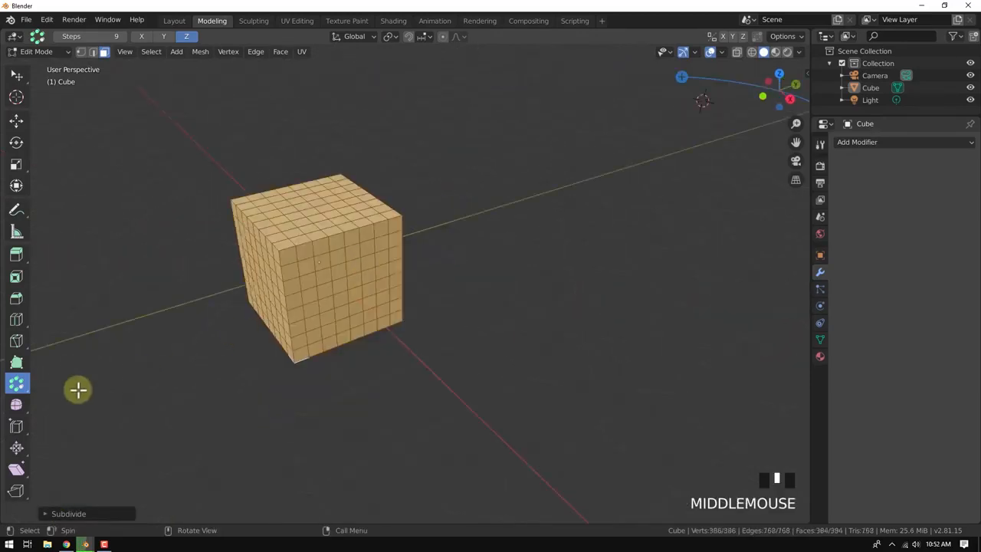
Step: Smooth all vertices of the subdivided cube with the Smooth tool to round its edges and corners
click(18, 403)
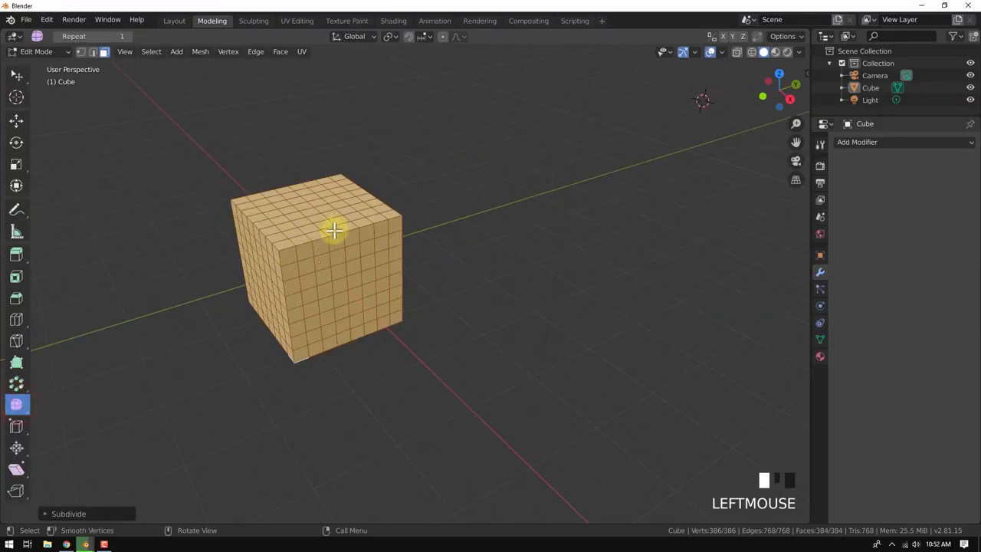
drag(331, 230, 620, 145)
middle_drag(620, 144, 462, 307)
right_click(466, 229)
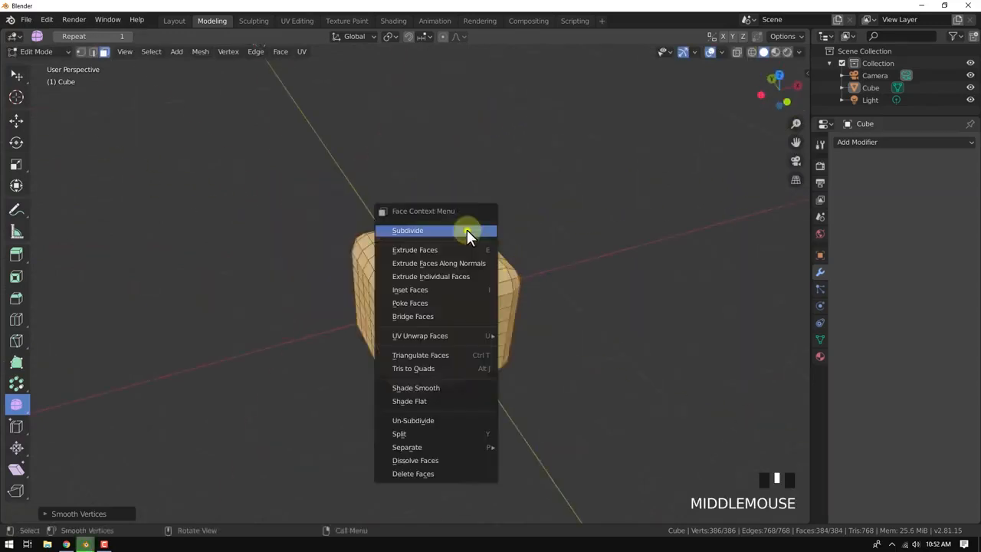
Step: Activate the Edge Slide tool and undo the last three trial actions on the rounded cube
click(18, 431)
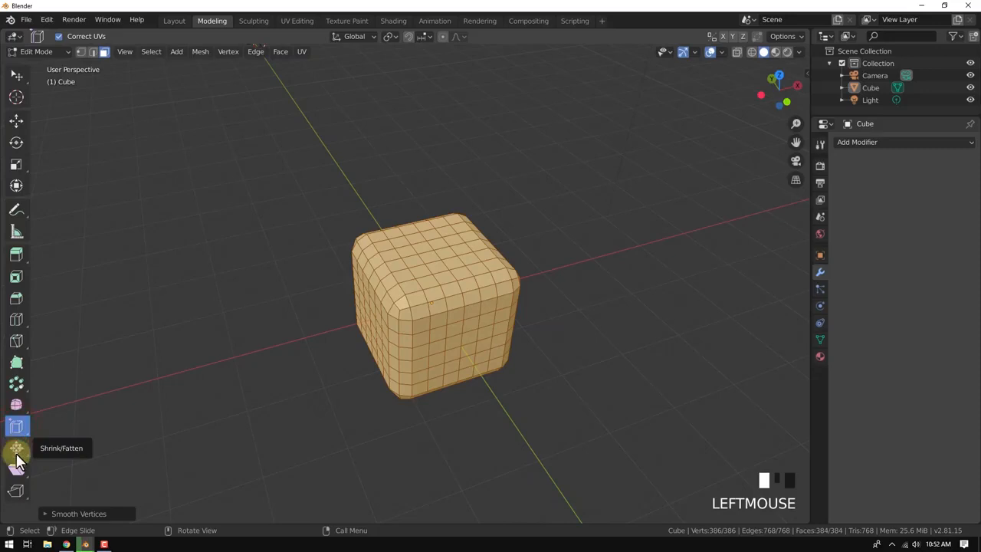
key(ctrl+z)
key(ctrl+z)
key(ctrl+z)
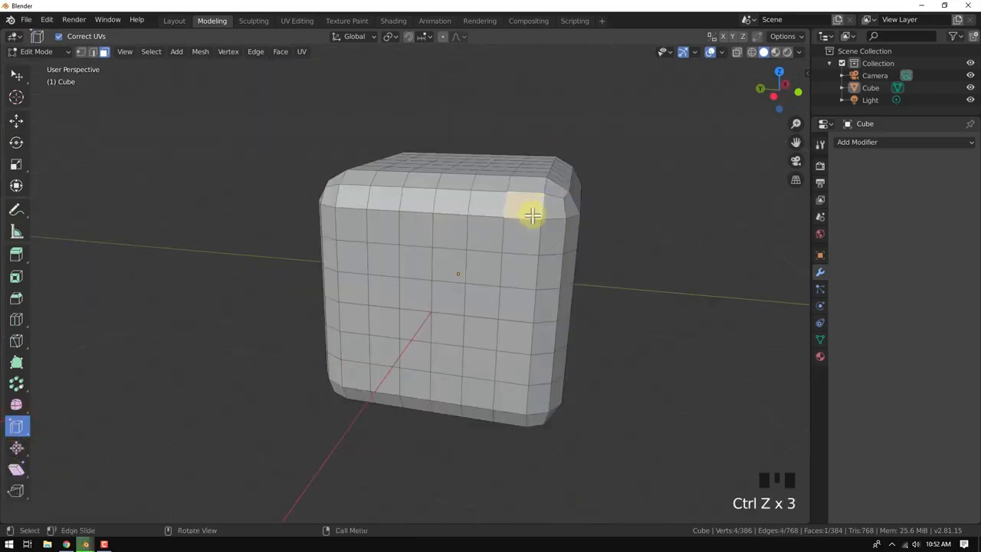
middle_drag(532, 214, 170, 338)
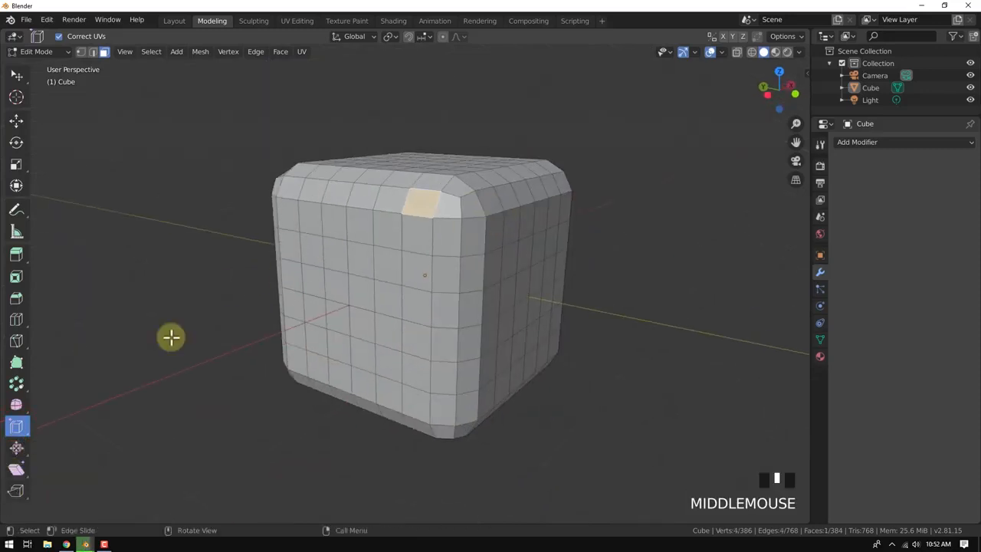
Step: Shear the selected face near the rounded cube's upper corner with the Shear tool
click(18, 468)
middle_drag(444, 197, 371, 251)
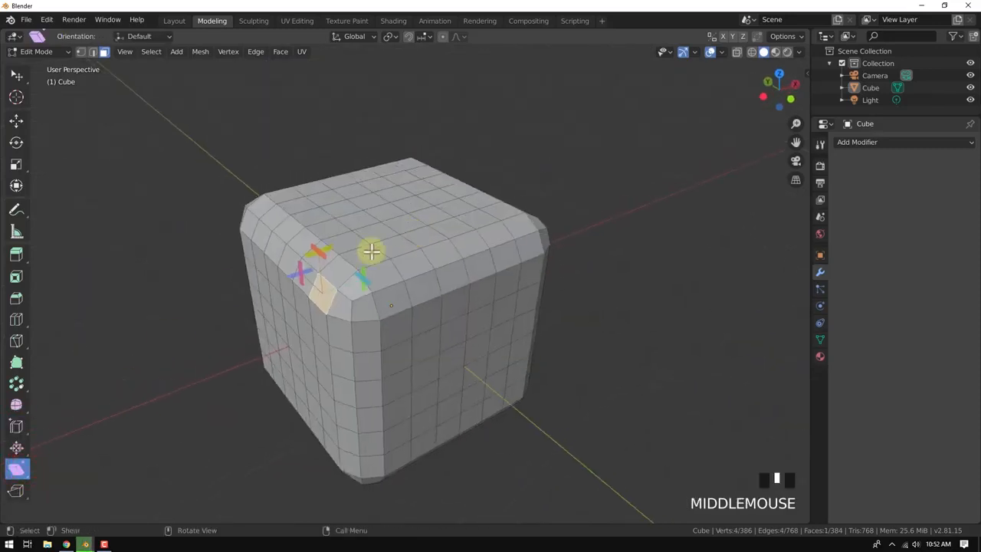
drag(310, 254, 285, 291)
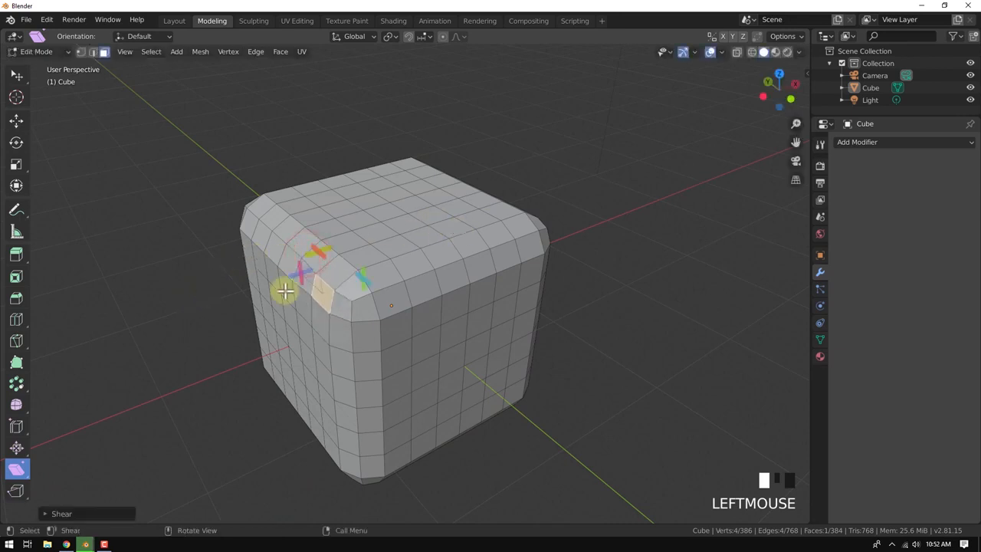
Step: Shear the selected face near the rounded cube's upper corner slightly along two more shear directions
click(299, 272)
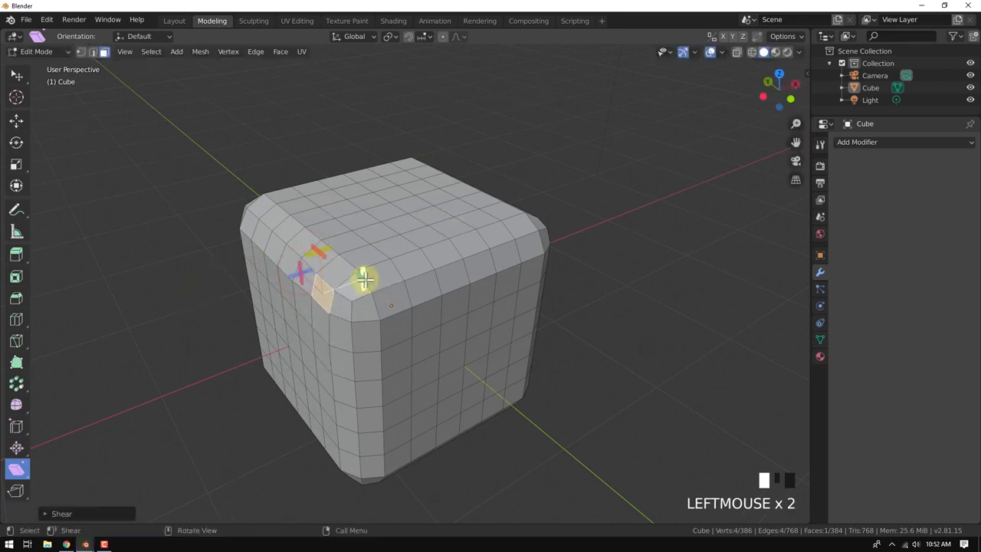
mouse_move(364, 280)
mouse_down()
mouse_move(346, 318)
mouse_move(366, 279)
mouse_up()
Step: Try a free trackball rotation of the selected face near the rounded cube's upper corner
key(r)
key(r)
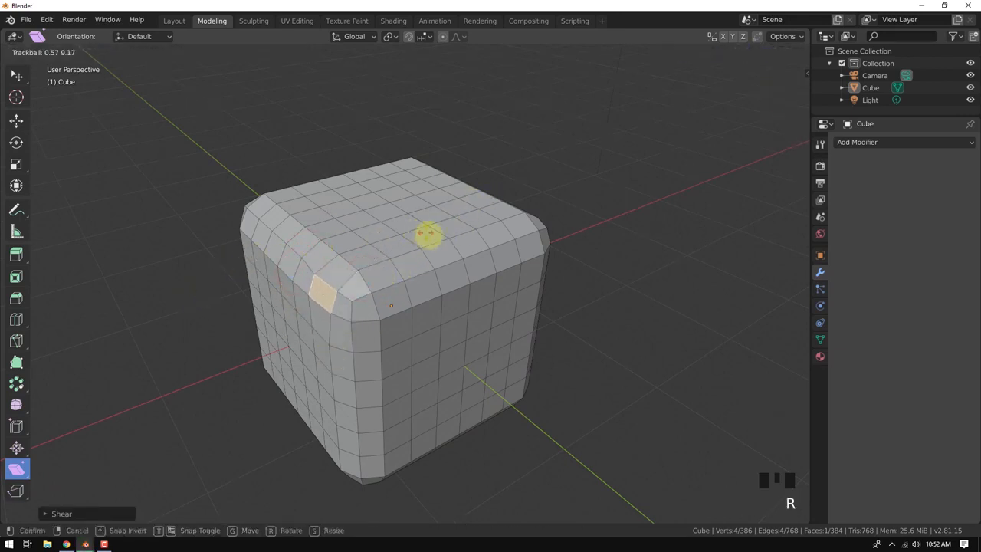
right_click(429, 299)
right_click(365, 300)
Step: Add the neighbouring corner face to the selection and try rotating both faces together
shift+click(355, 301)
key(r)
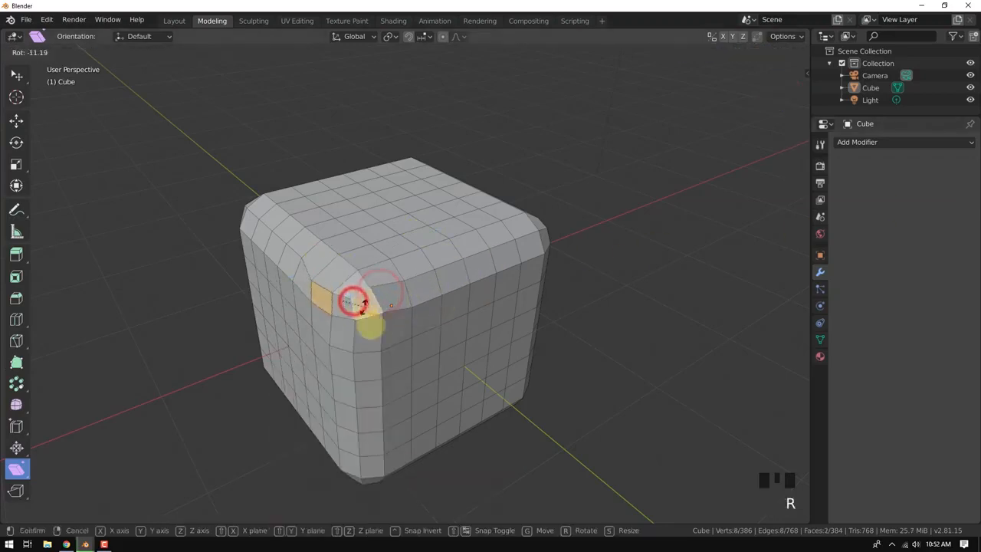
key(r)
right_click(345, 304)
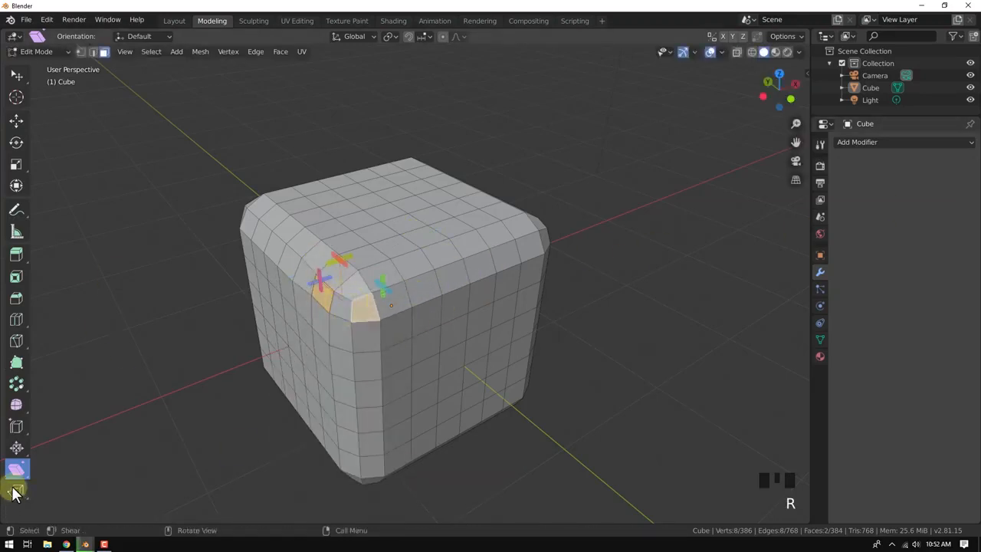
Step: Clear the face selection on the rounded cube
click(228, 51)
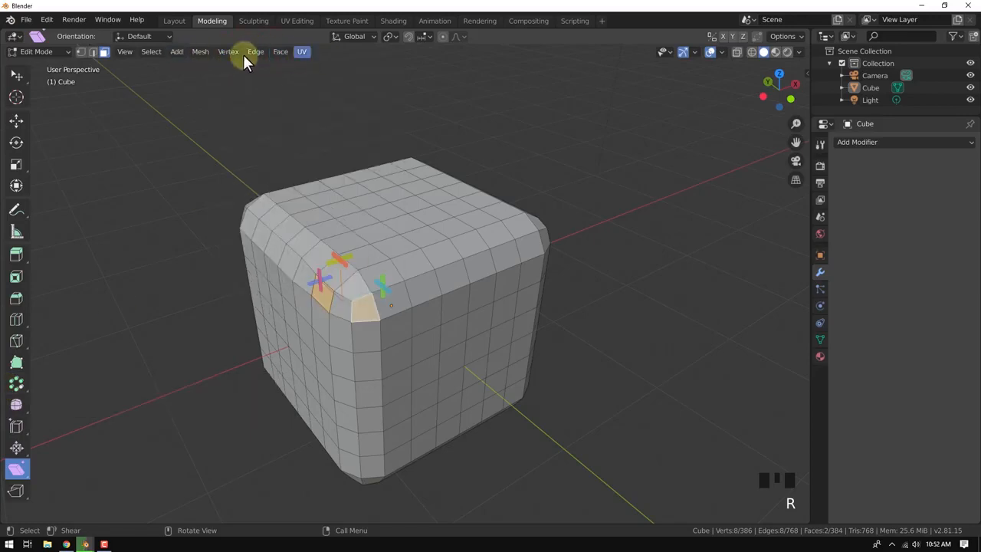
click(151, 51)
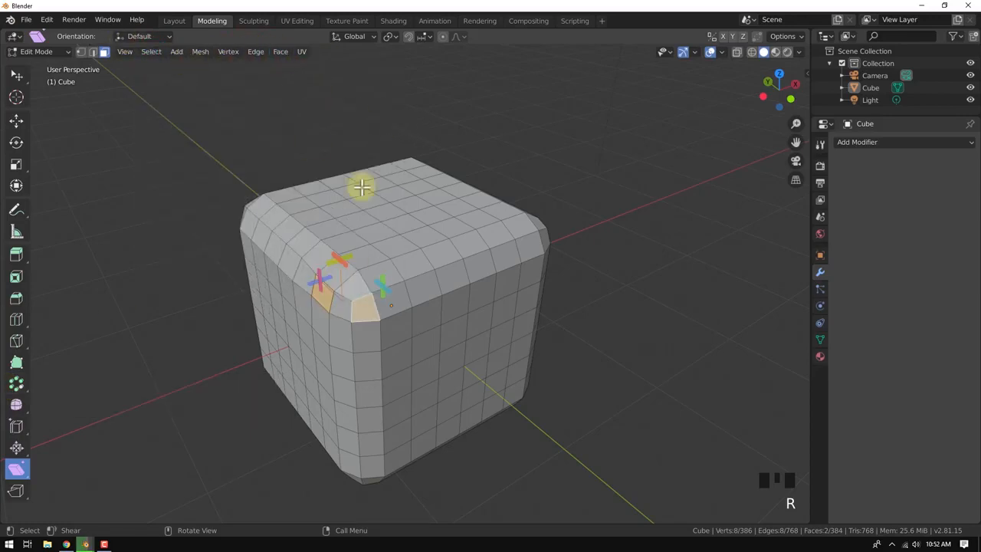
click(594, 162)
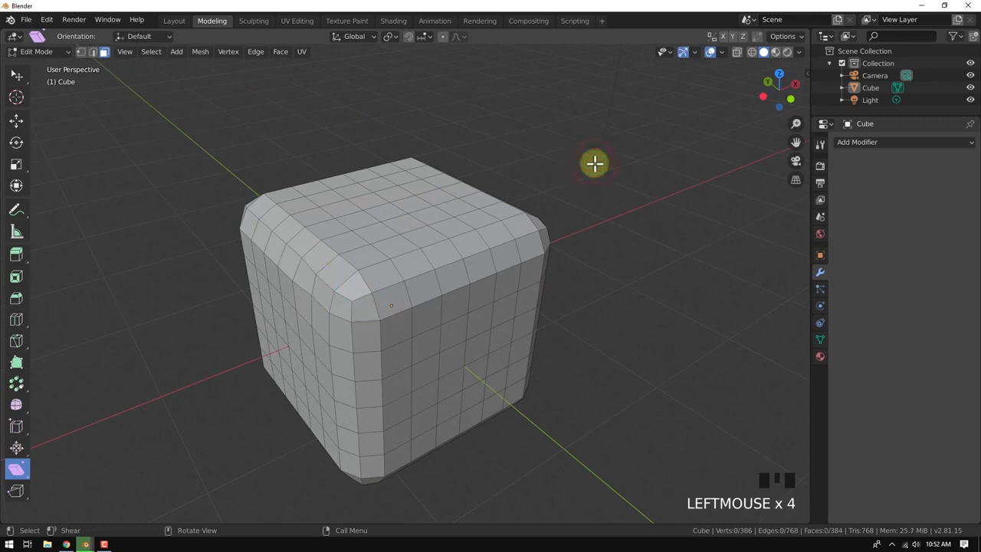